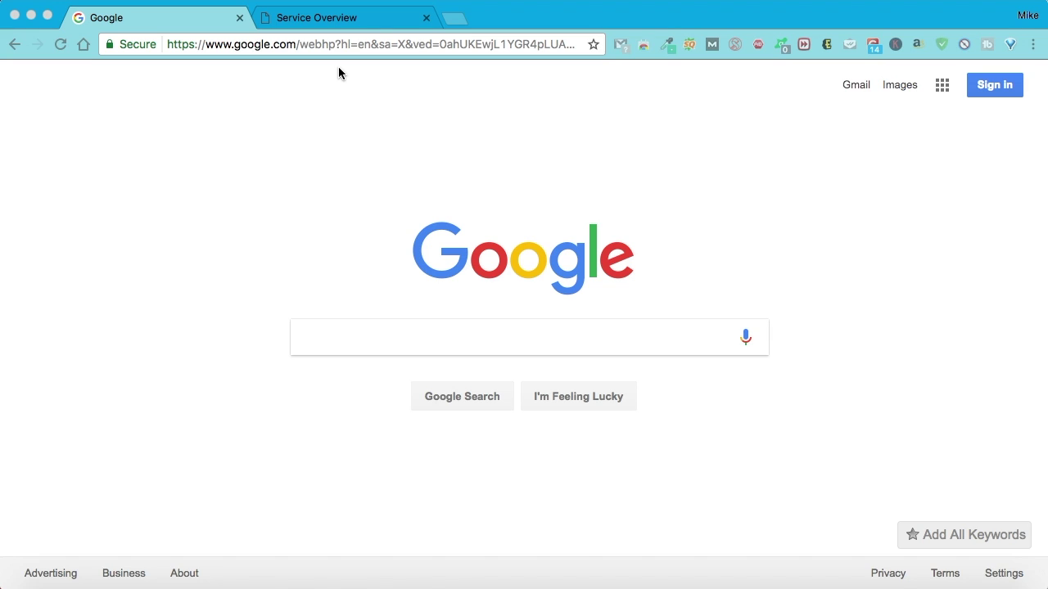
Install WordPress on revreck.com from the hosting control panel's one-click installs, leaving the optional directory empty
{"action": "left_click", "coordinate": [320, 18]}
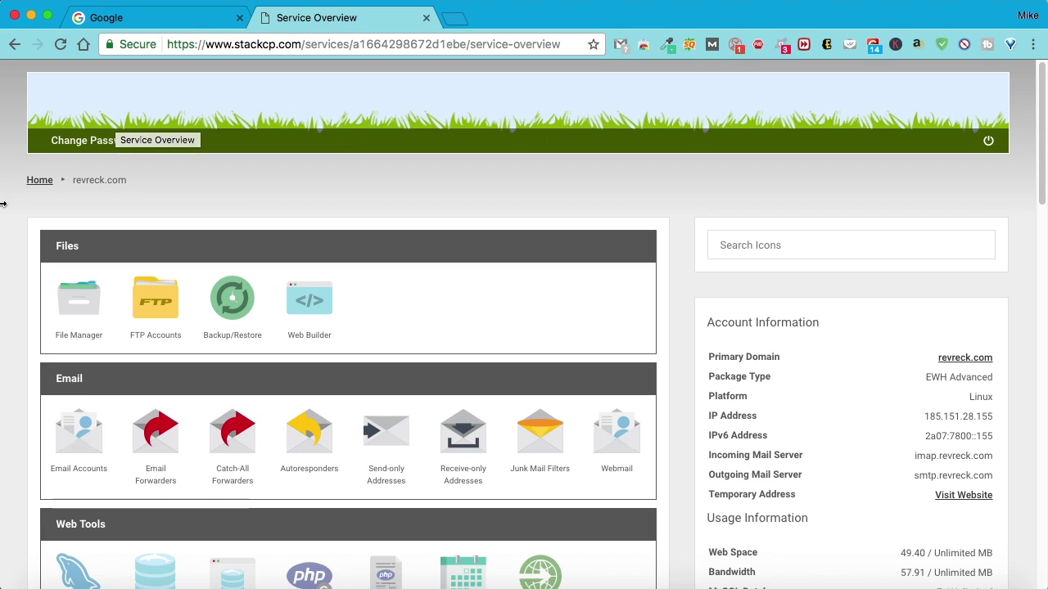
{"action": "scroll", "coordinate": [254, 224], "scroll_direction": "down", "scroll_amount": 5}
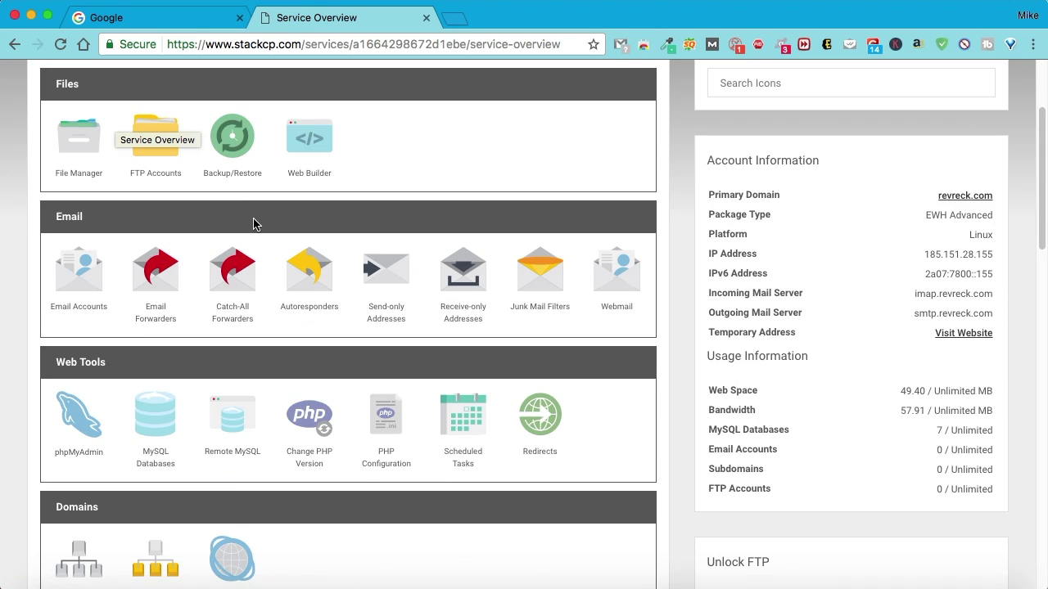
{"action": "scroll", "coordinate": [253, 224], "scroll_direction": "down", "scroll_amount": 4}
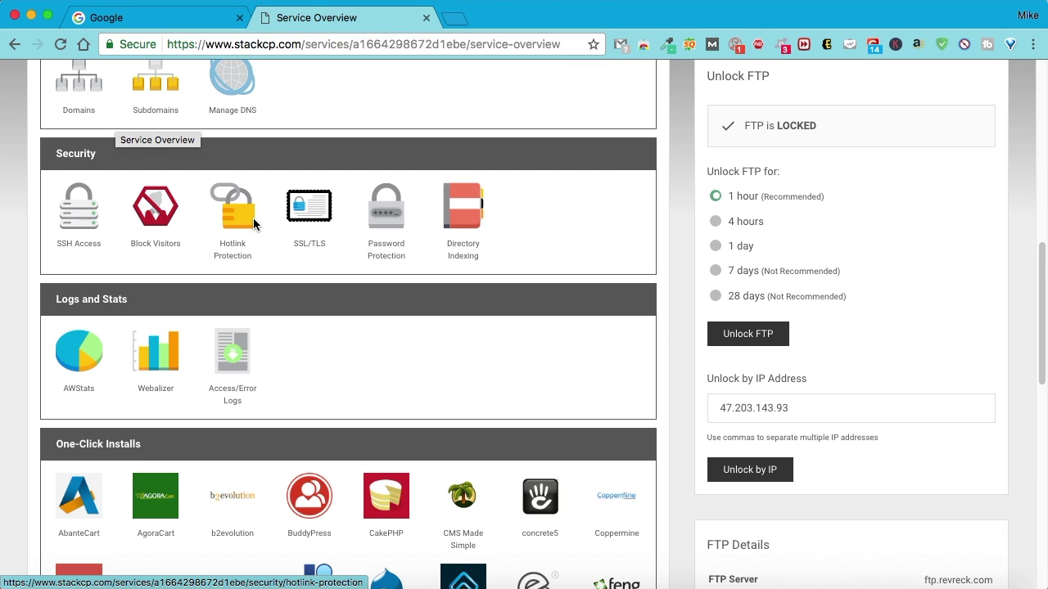
{"action": "scroll", "coordinate": [253, 223], "scroll_direction": "down", "scroll_amount": 2}
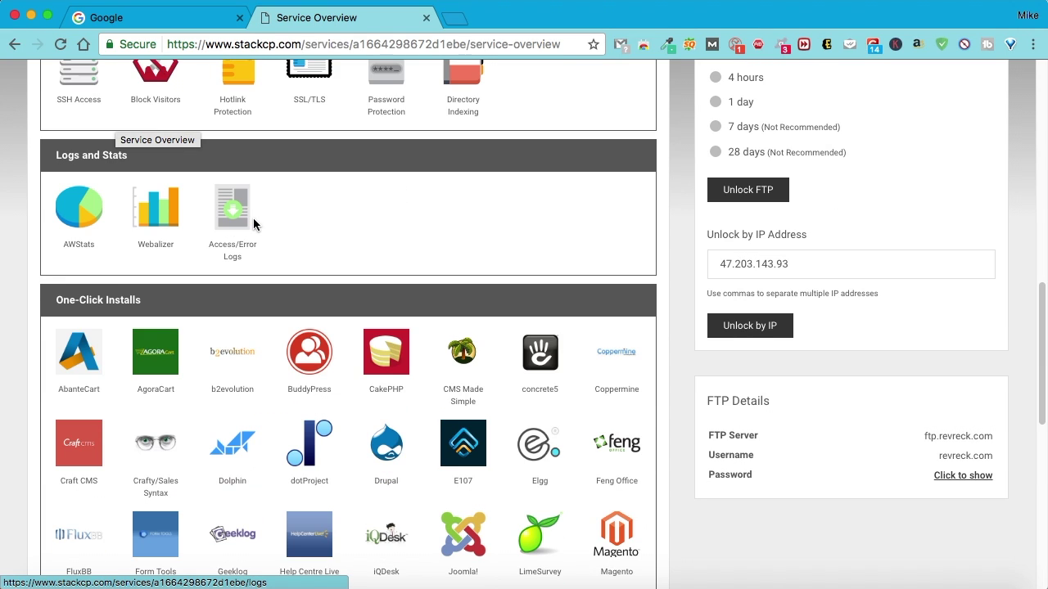
{"action": "scroll", "coordinate": [254, 224], "scroll_direction": "down", "scroll_amount": 2}
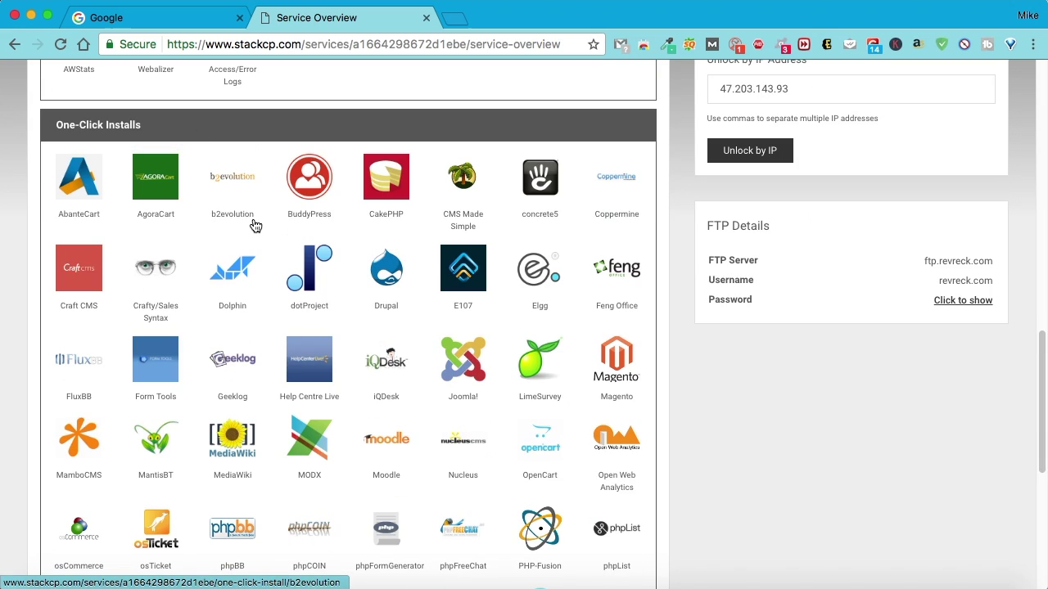
{"action": "scroll", "coordinate": [255, 225], "scroll_direction": "up", "scroll_amount": 8}
{"action": "scroll", "coordinate": [255, 225], "scroll_direction": "up", "scroll_amount": 3}
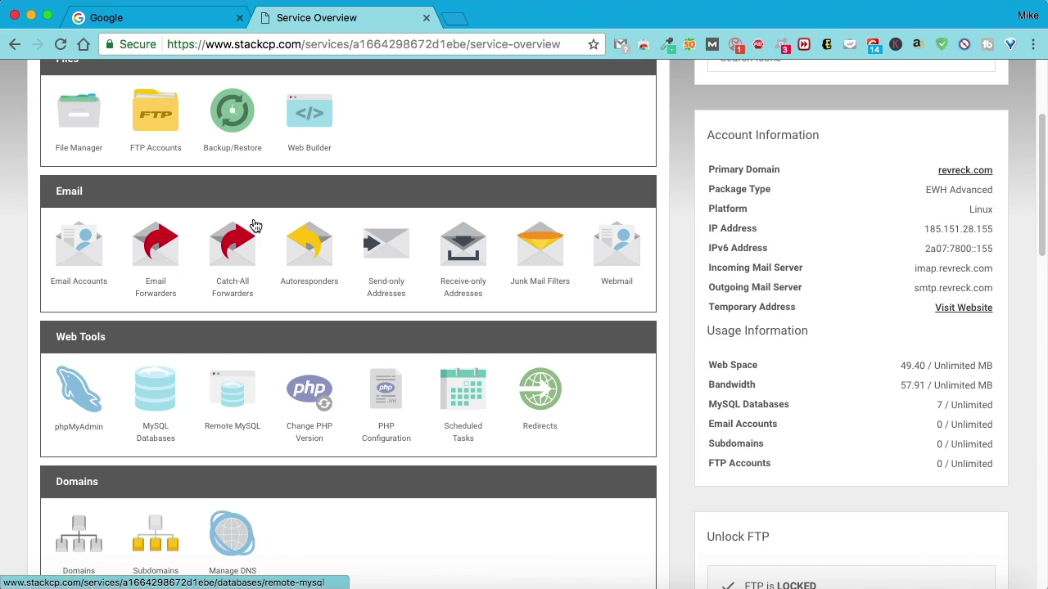
{"action": "scroll", "coordinate": [255, 226], "scroll_direction": "down", "scroll_amount": 10}
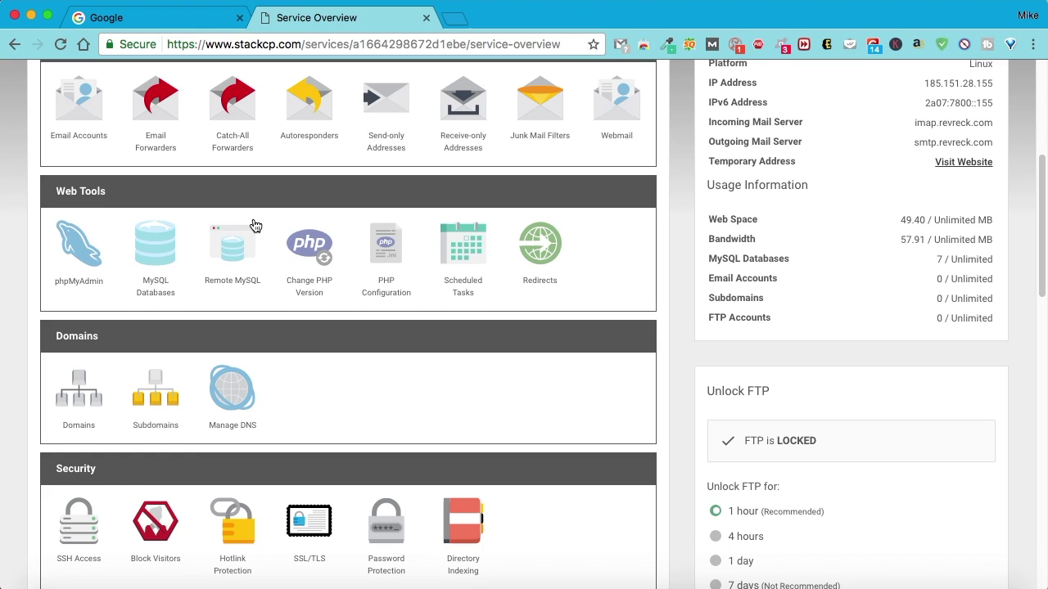
{"action": "scroll", "coordinate": [254, 225], "scroll_direction": "down", "scroll_amount": 5}
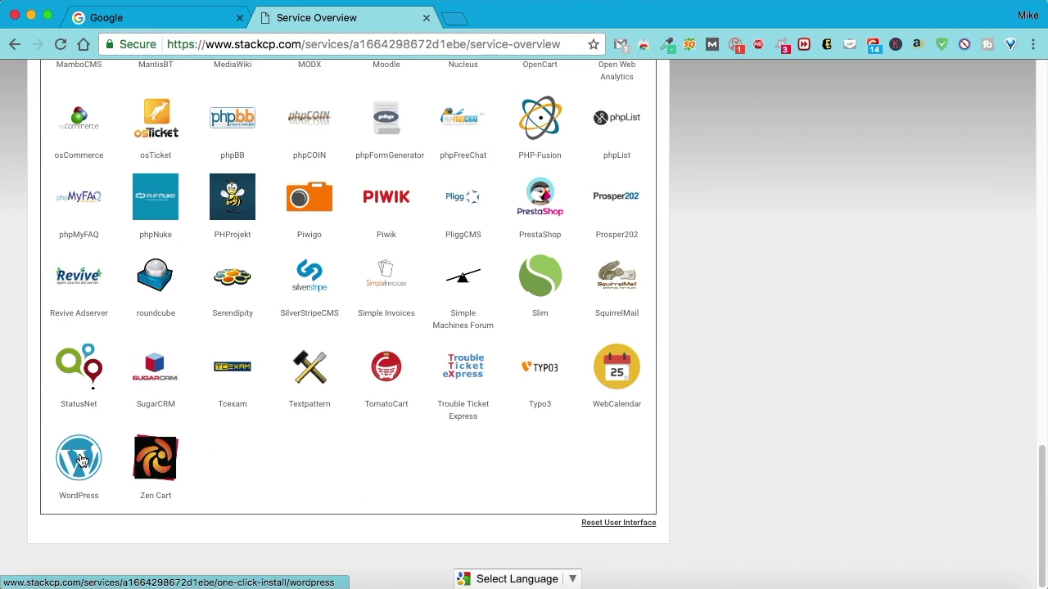
{"action": "left_click", "coordinate": [81, 461]}
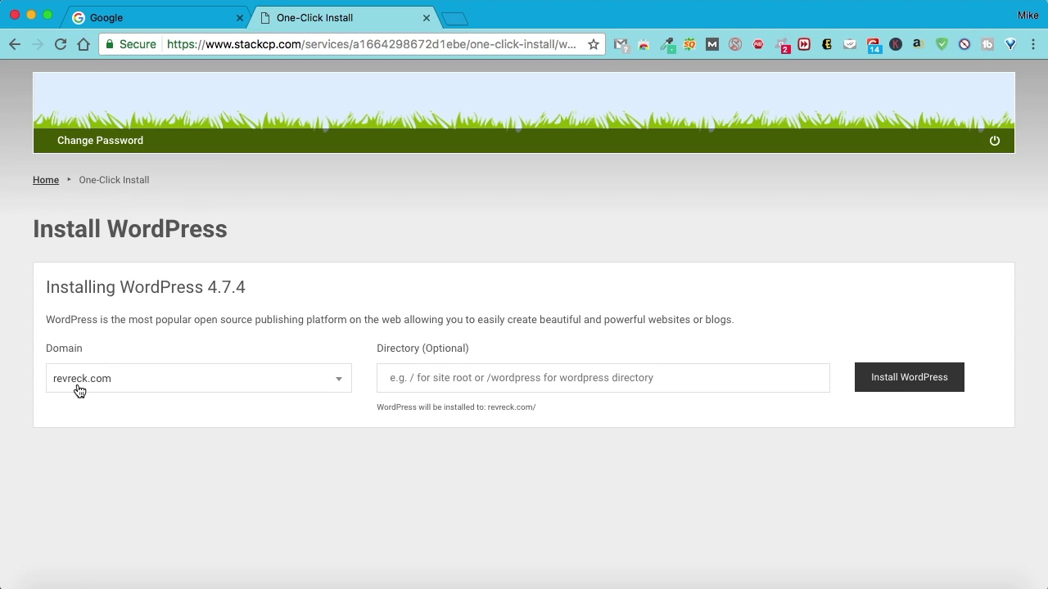
{"action": "left_click", "coordinate": [917, 379]}
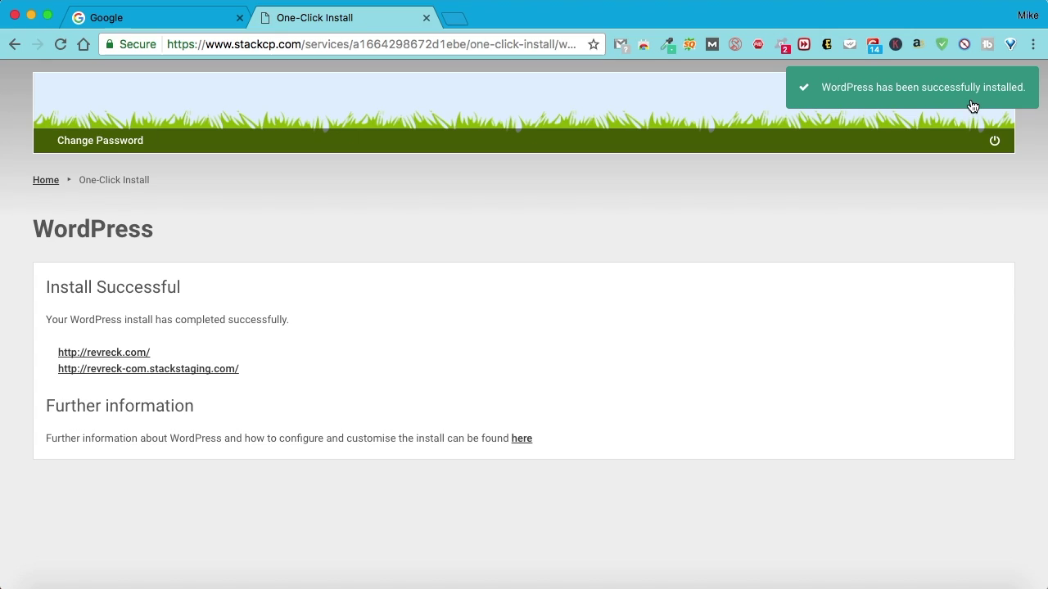
Open the revreck.com setup page and continue the WordPress installation in English (United States)
{"action": "left_click", "coordinate": [112, 354]}
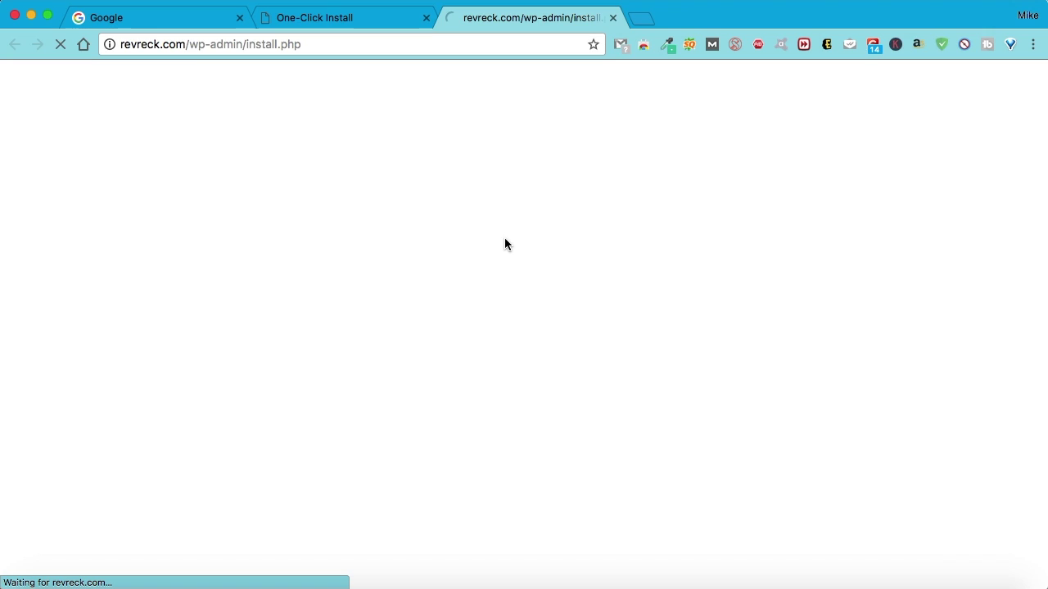
{"action": "scroll", "coordinate": [376, 403], "scroll_direction": "down", "scroll_amount": 2}
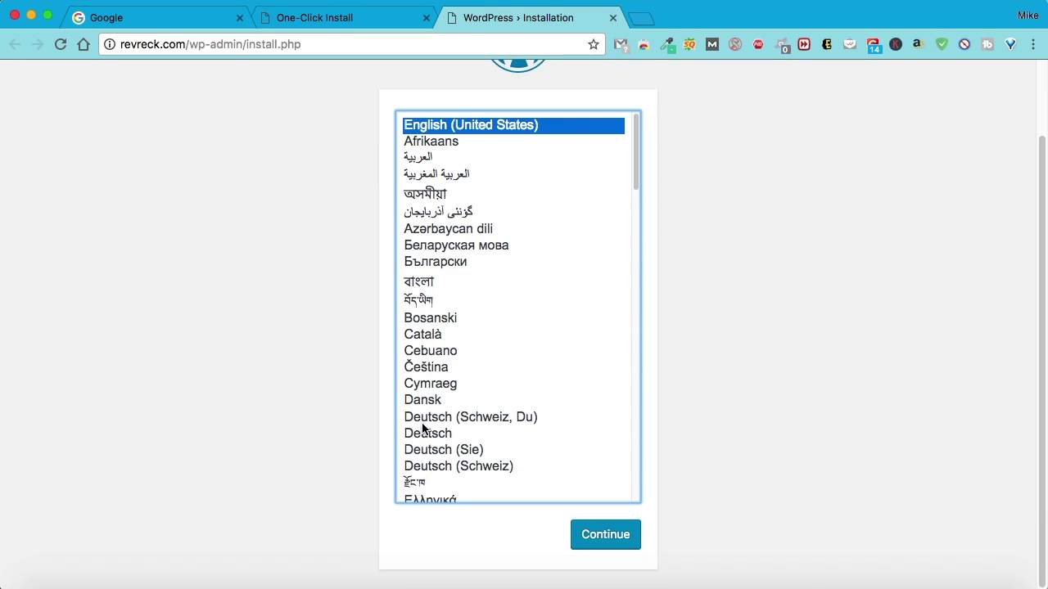
{"action": "left_click", "coordinate": [586, 536]}
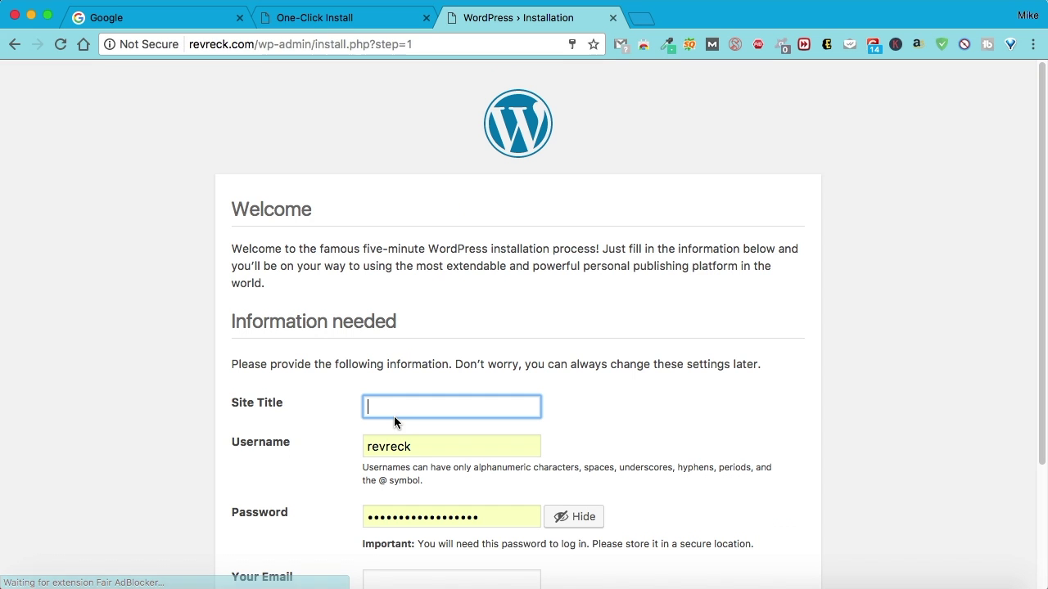
Set the site title to Revreck and select the generated strong password
{"action": "scroll", "coordinate": [348, 371], "scroll_direction": "down", "scroll_amount": 2}
{"action": "type", "text": "Re"}
{"action": "left_click", "coordinate": [403, 323]}
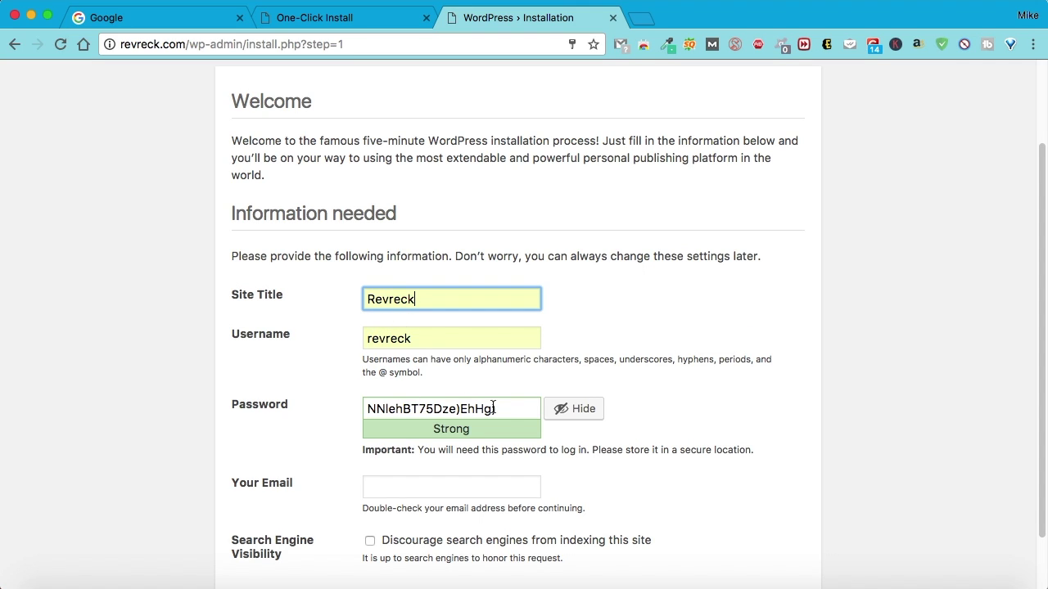
{"action": "left_click_drag", "start_coordinate": [493, 408], "coordinate": [364, 398]}
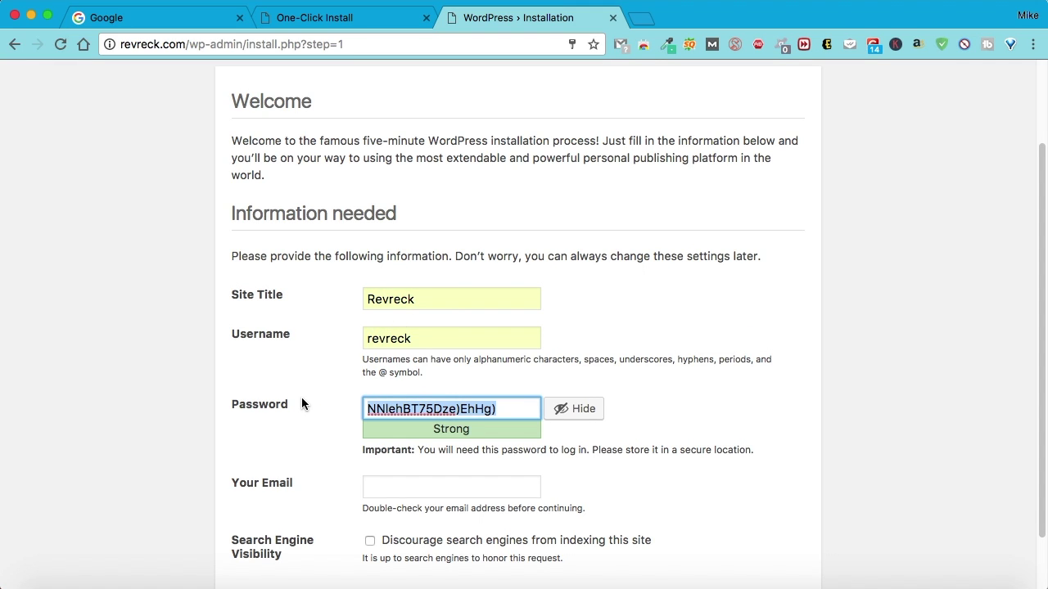
{"action": "scroll", "coordinate": [297, 389], "scroll_direction": "down", "scroll_amount": 2}
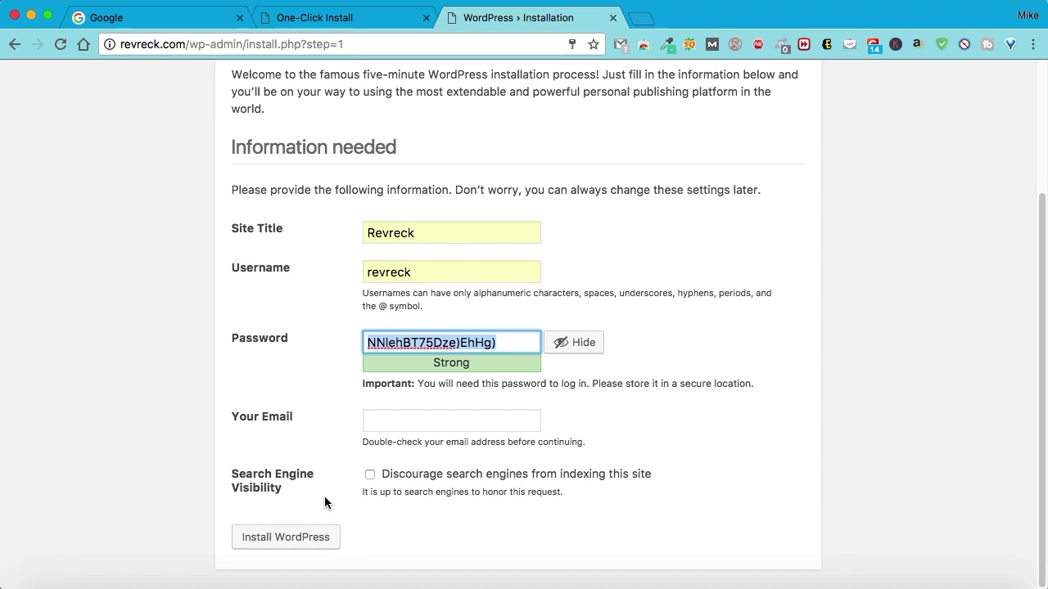
Fill in the administrator's email and run the WordPress installation, keeping a copy of the generated password
{"action": "left_click", "coordinate": [400, 426]}
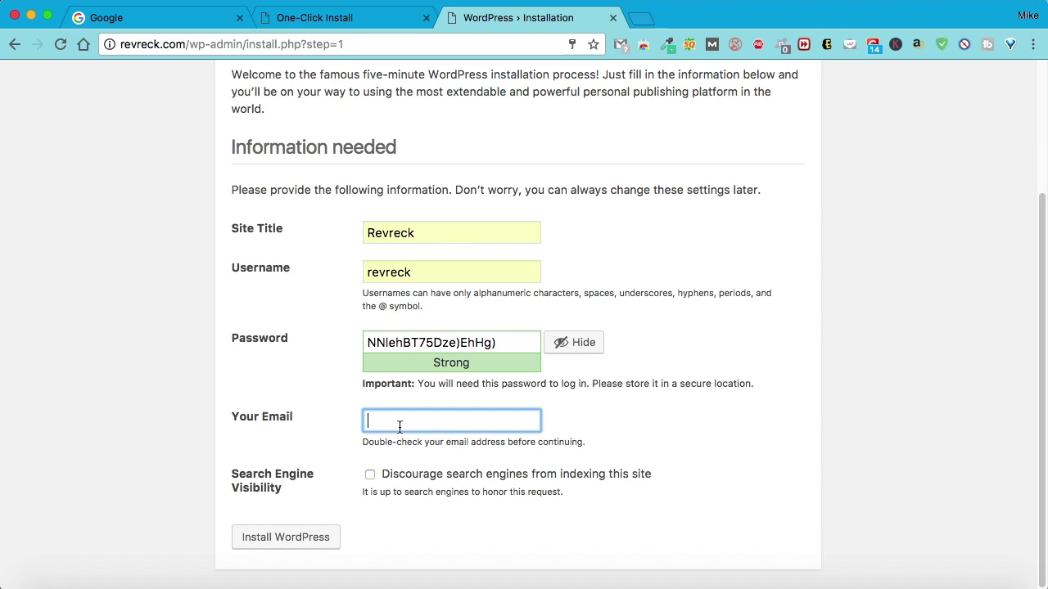
{"action": "left_click", "coordinate": [390, 438]}
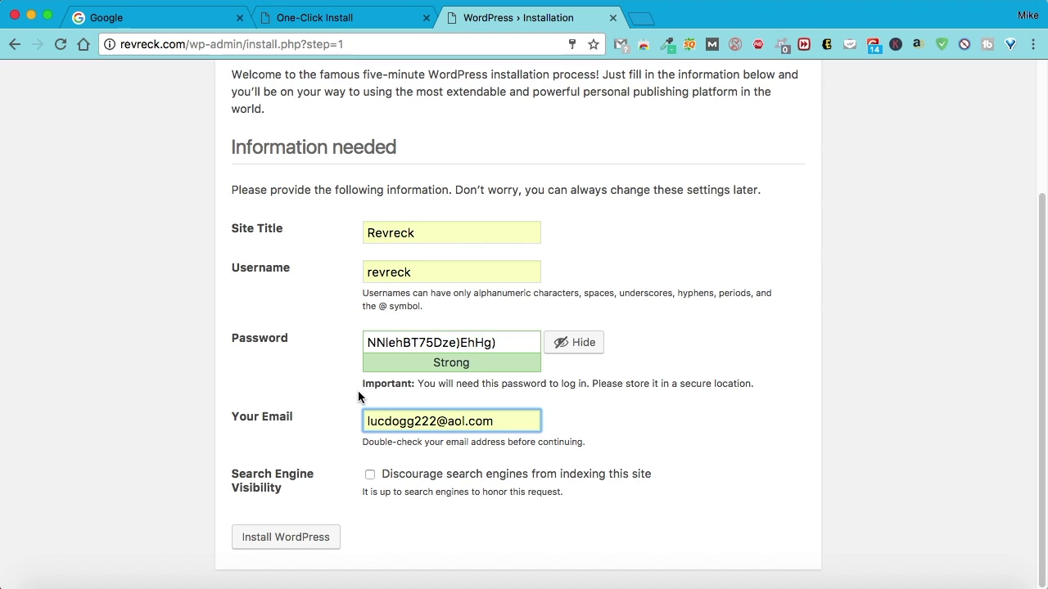
{"action": "left_click_drag", "start_coordinate": [508, 343], "coordinate": [243, 311]}
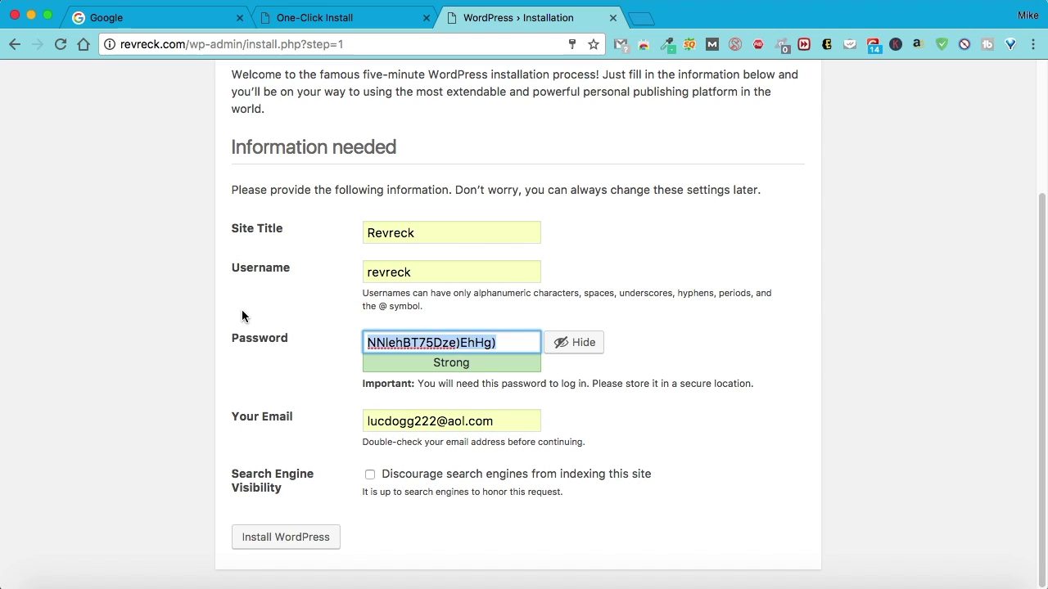
{"action": "left_click", "coordinate": [288, 539]}
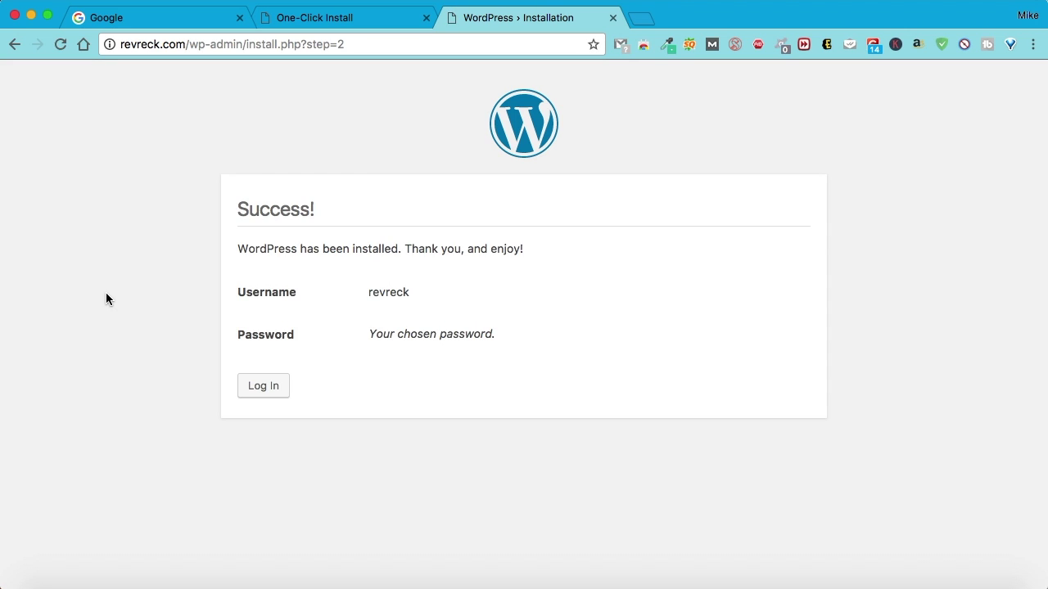
Log in to the new WordPress site, replacing the prefilled account password with the generated one
{"action": "left_click", "coordinate": [256, 390]}
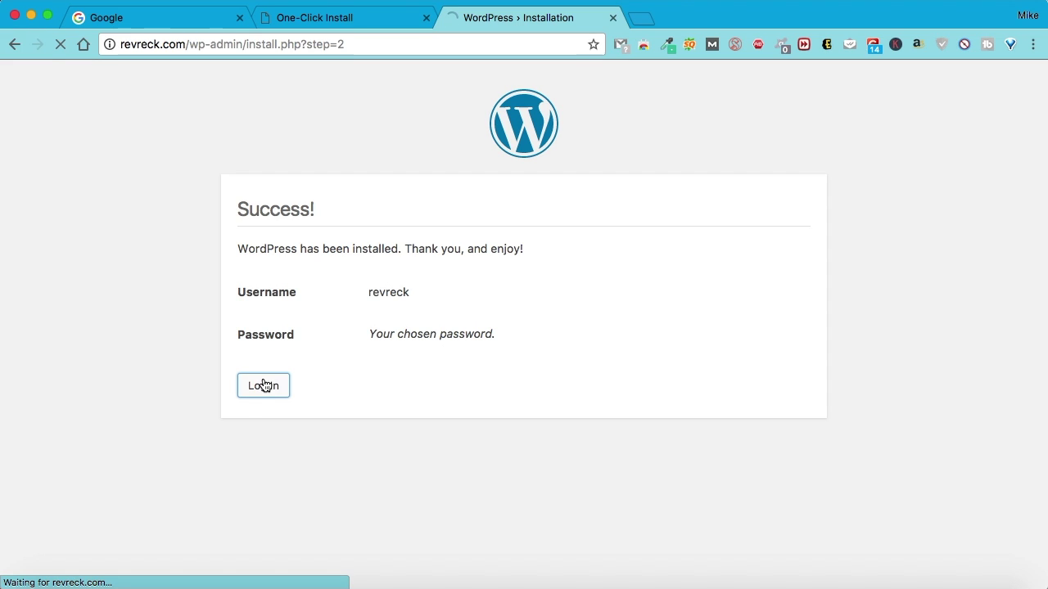
{"action": "left_click", "coordinate": [572, 350]}
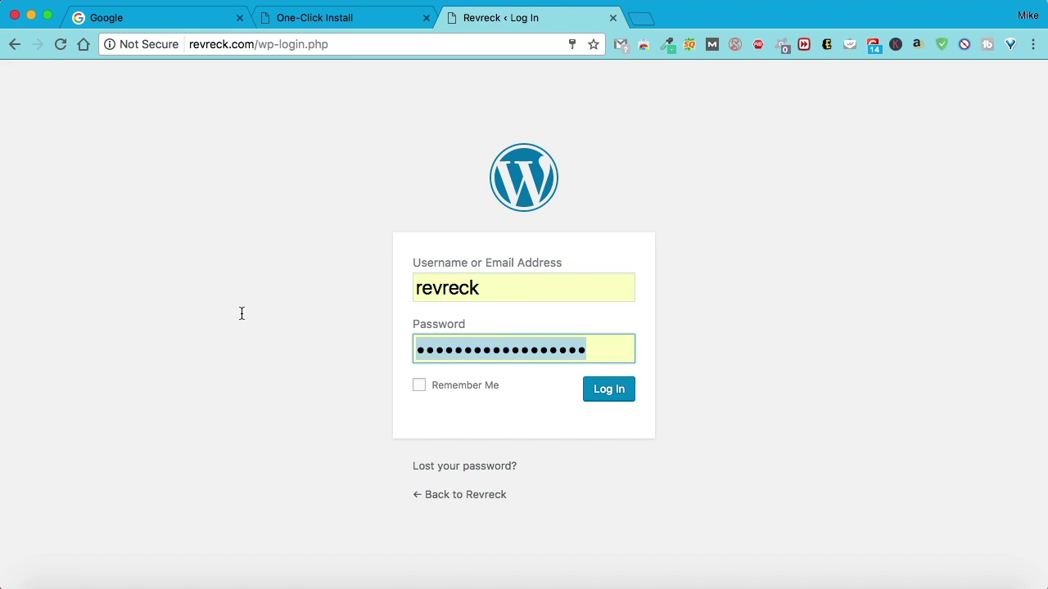
{"action": "left_click", "coordinate": [599, 389]}
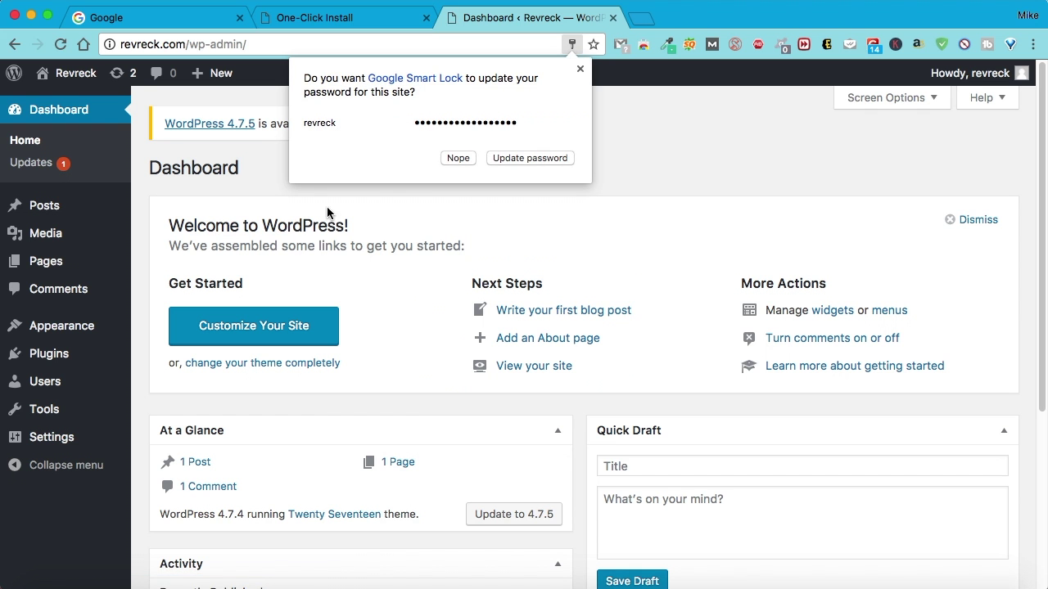
Update the site's password saved in the browser and open the page for updating WordPress to 4.7.5
{"action": "left_click", "coordinate": [506, 160]}
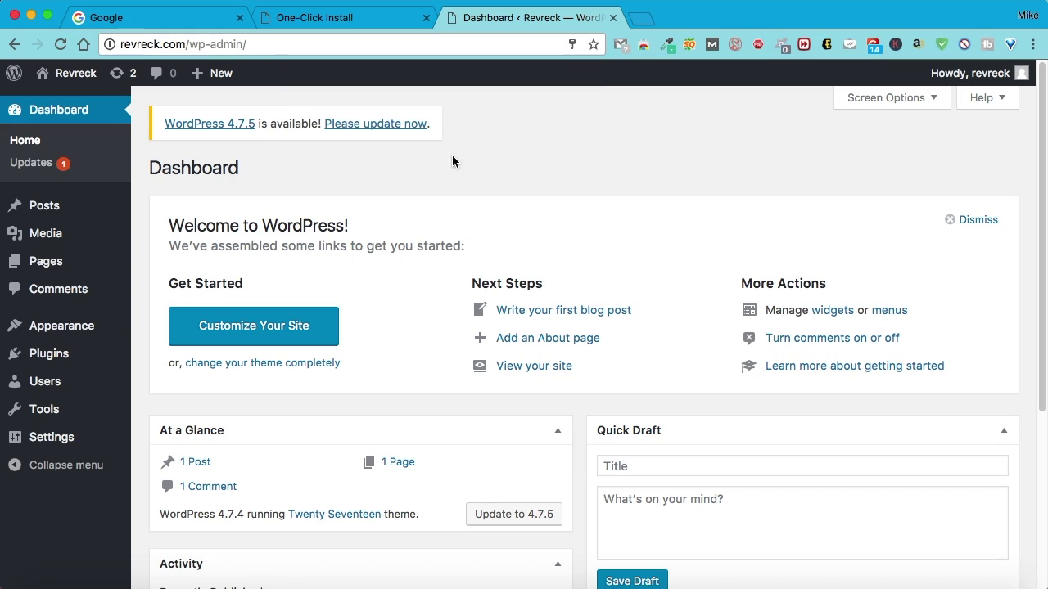
{"action": "left_click", "coordinate": [370, 127]}
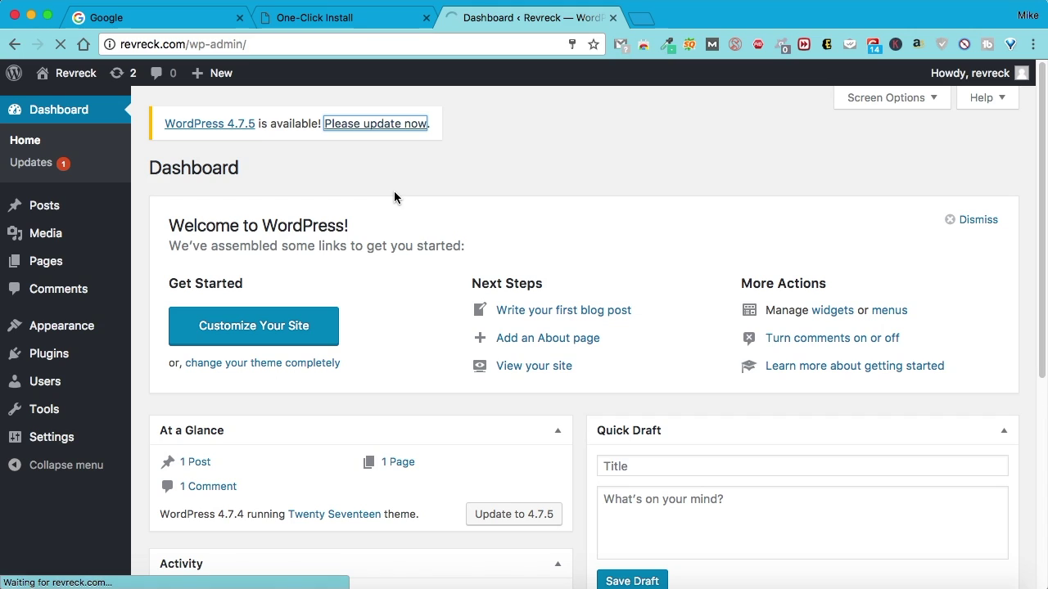
Open the live Revreck site in a new tab and examine its homepage header, posts, sidebar and footer
{"action": "left_click", "coordinate": [58, 101], "text": "super"}
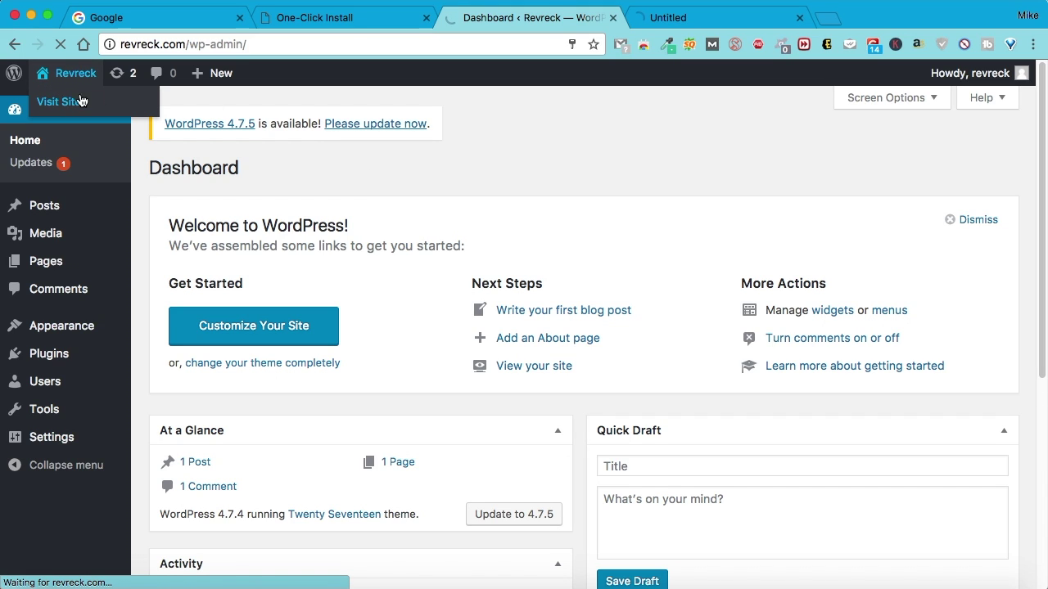
{"action": "left_click", "coordinate": [682, 20]}
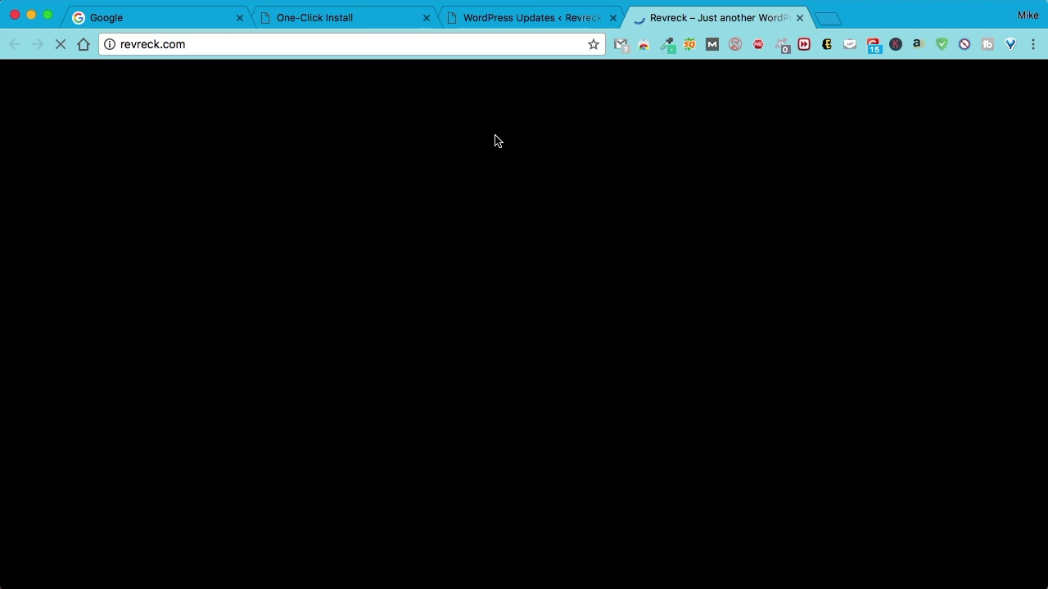
{"action": "scroll", "coordinate": [491, 142], "scroll_direction": "down", "scroll_amount": 15}
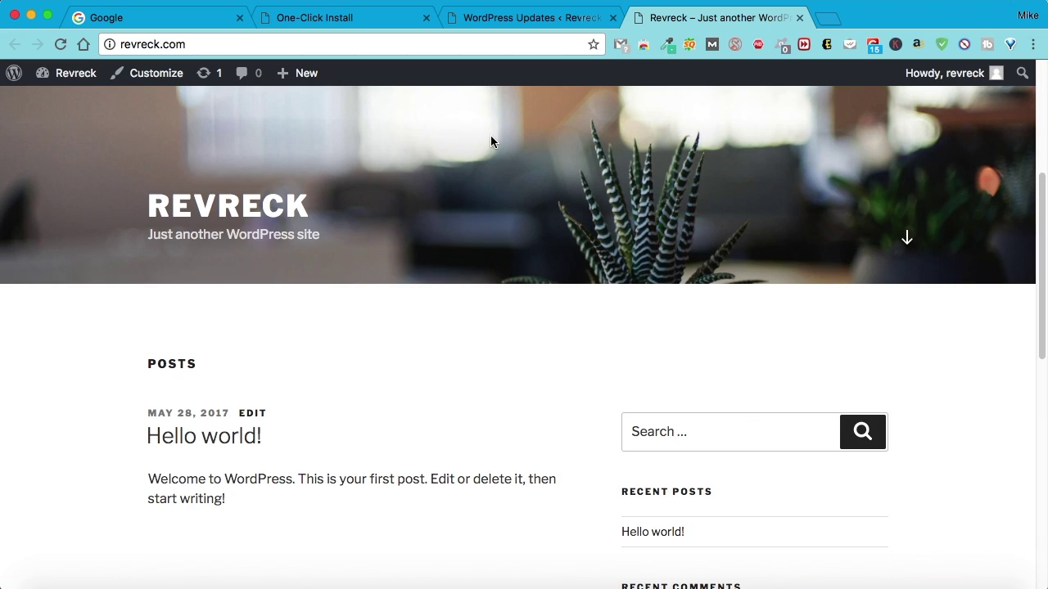
{"action": "scroll", "coordinate": [492, 140], "scroll_direction": "down", "scroll_amount": 3}
{"action": "scroll", "coordinate": [495, 151], "scroll_direction": "up", "scroll_amount": 20}
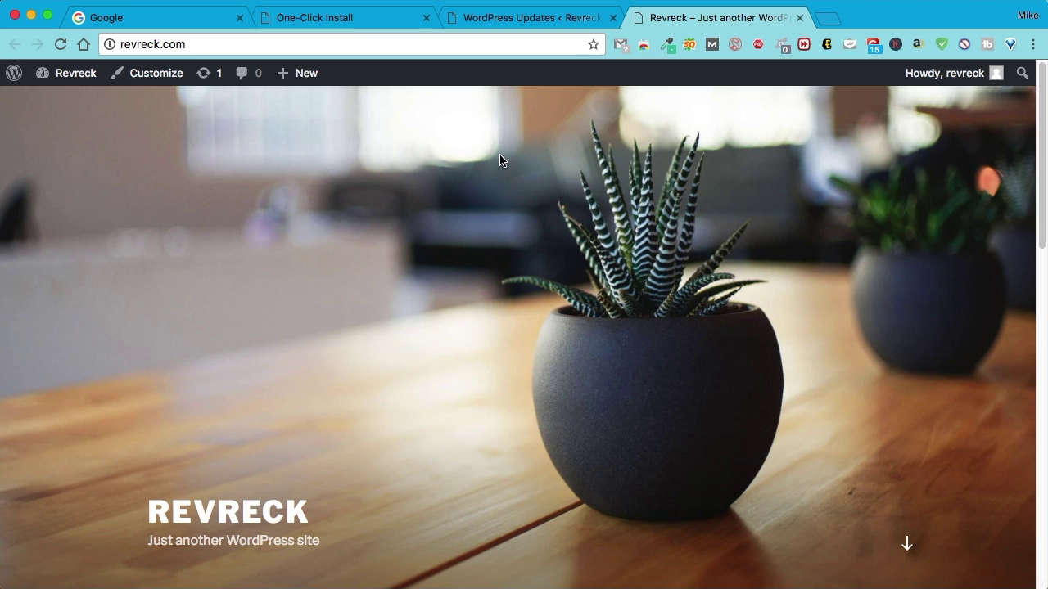
{"action": "scroll", "coordinate": [500, 160], "scroll_direction": "down", "scroll_amount": 5}
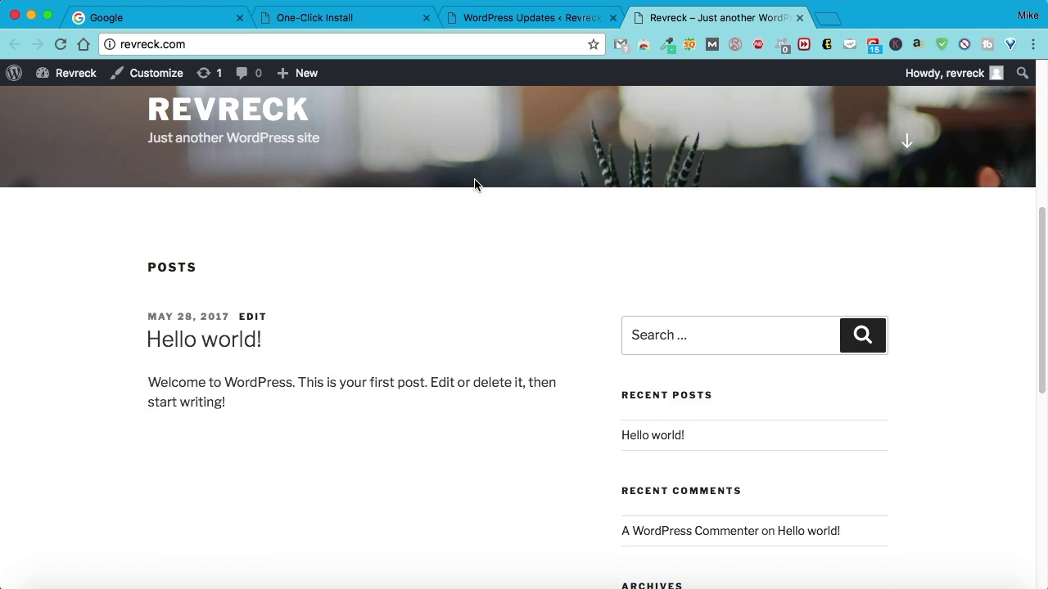
{"action": "scroll", "coordinate": [303, 195], "scroll_direction": "up", "scroll_amount": 5}
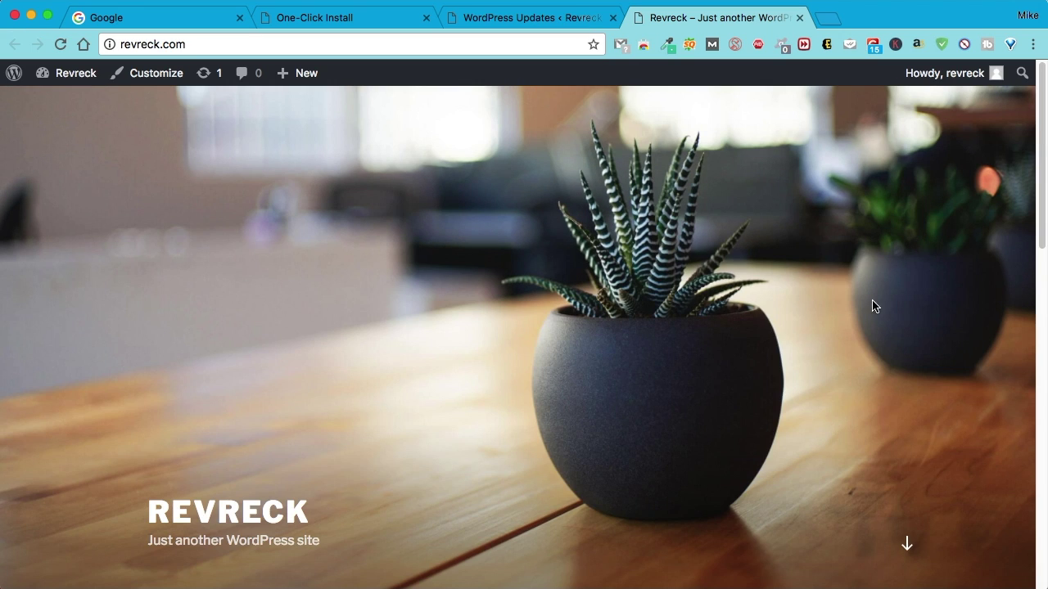
{"action": "scroll", "coordinate": [739, 238], "scroll_direction": "down", "scroll_amount": 15}
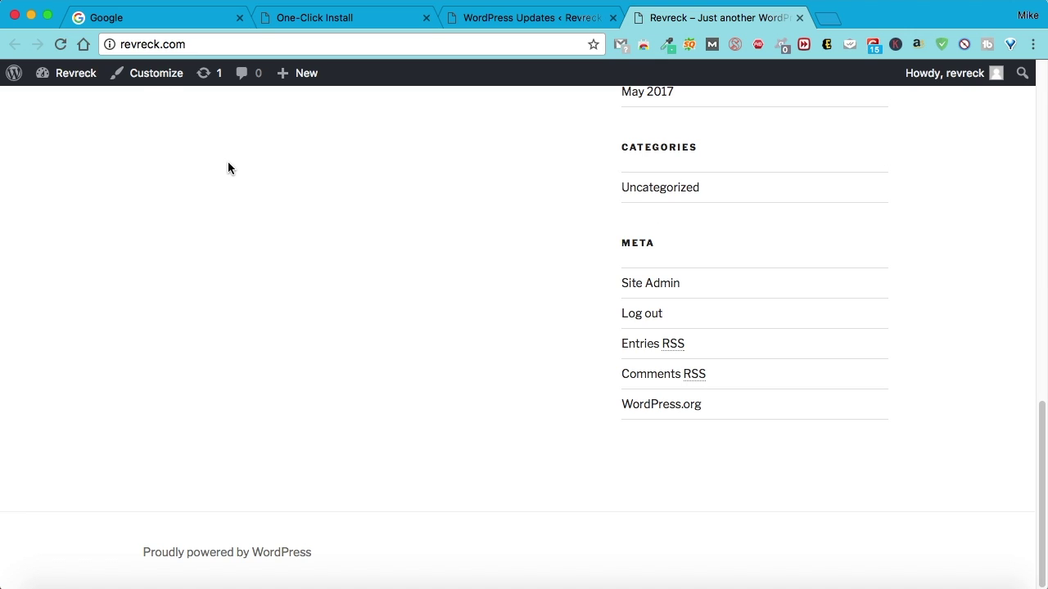
{"action": "scroll", "coordinate": [228, 168], "scroll_direction": "up", "scroll_amount": 15}
Search Google for "envato market" in the existing Google tab and open the Envato Market site
{"action": "left_click", "coordinate": [168, 24]}
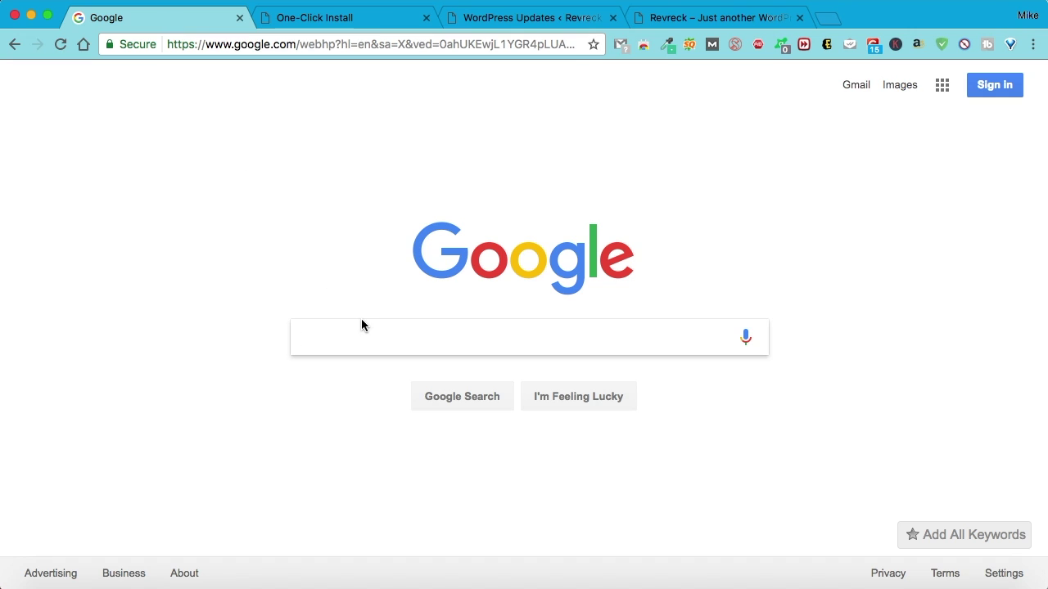
{"action": "type", "text": "evan"}
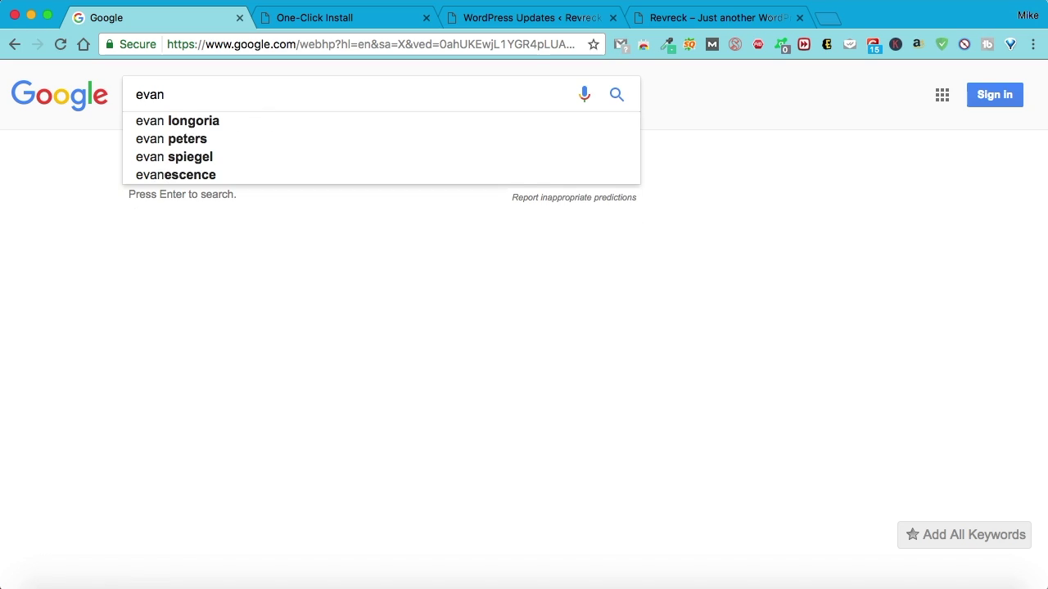
{"action": "key", "text": "BackSpace"}
{"action": "key", "text": "BackSpace"}
{"action": "key", "text": "BackSpace"}
{"action": "type", "text": "nv"}
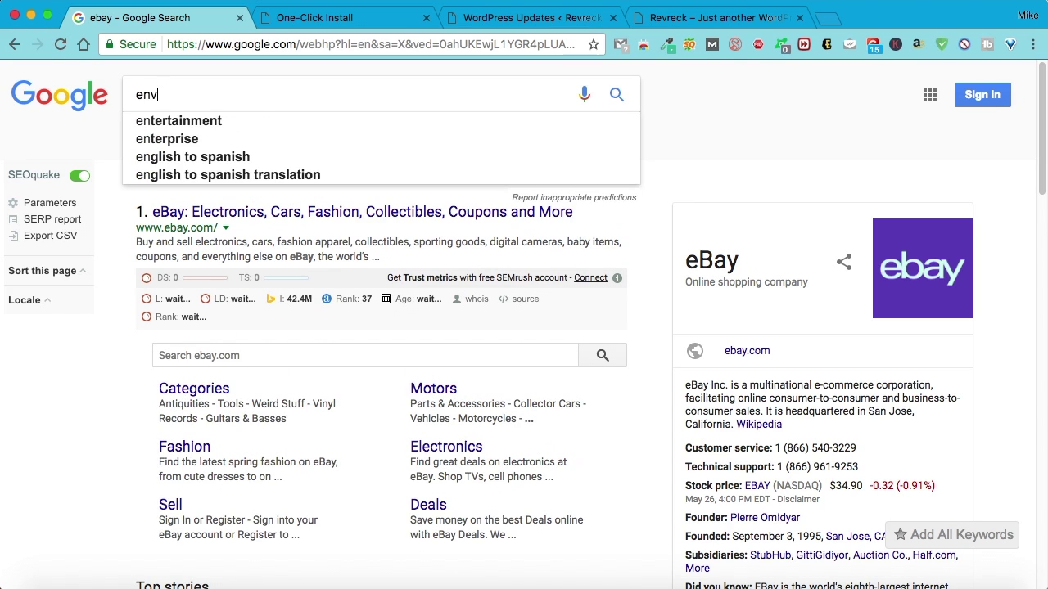
{"action": "type", "text": "ato"}
{"action": "key", "text": "Down"}
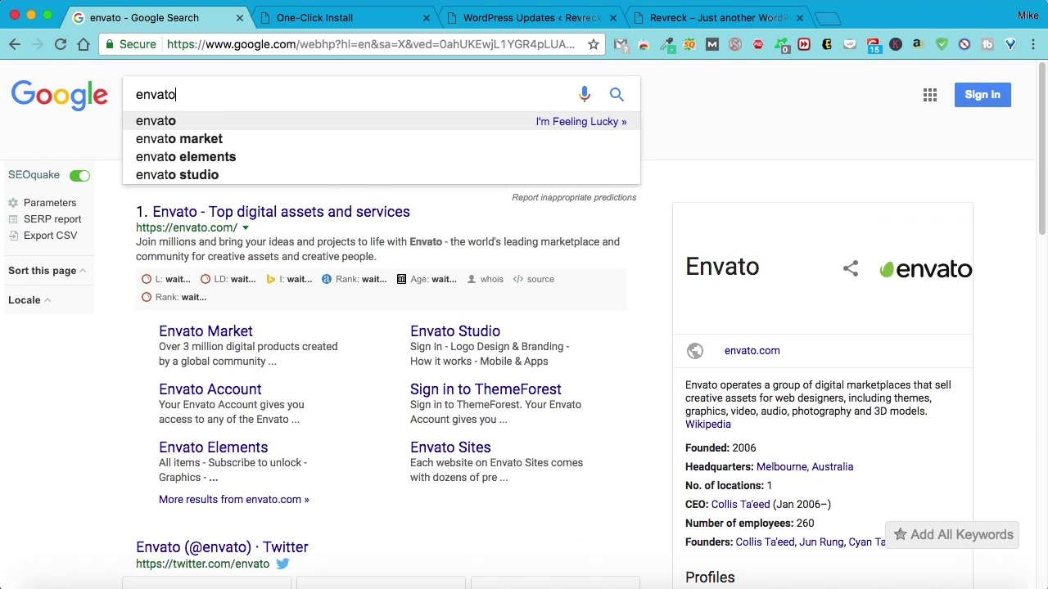
{"action": "key", "text": "Down"}
{"action": "key", "text": "Return"}
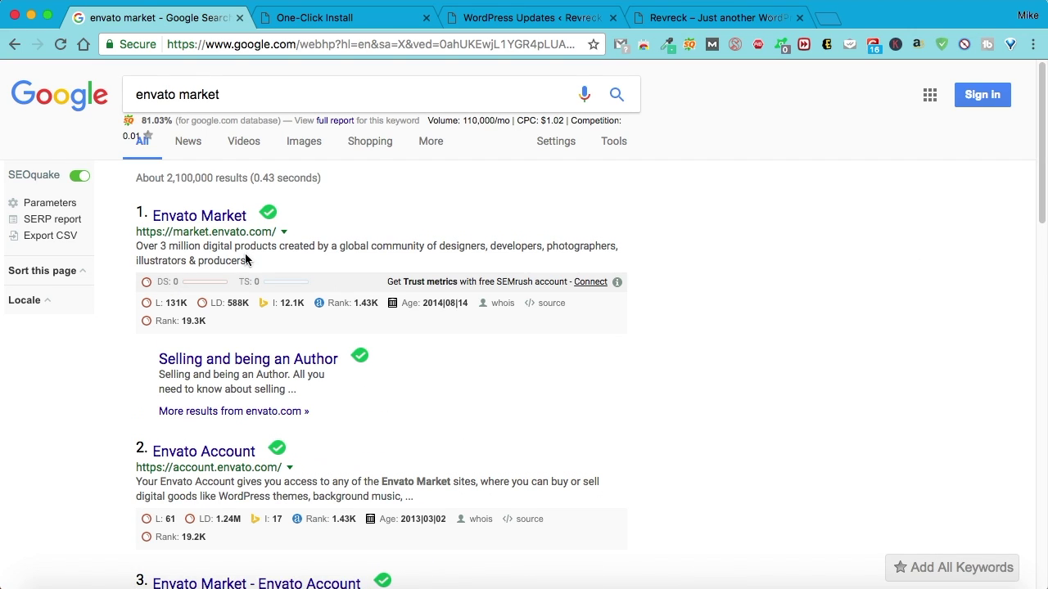
{"action": "left_click", "coordinate": [190, 217]}
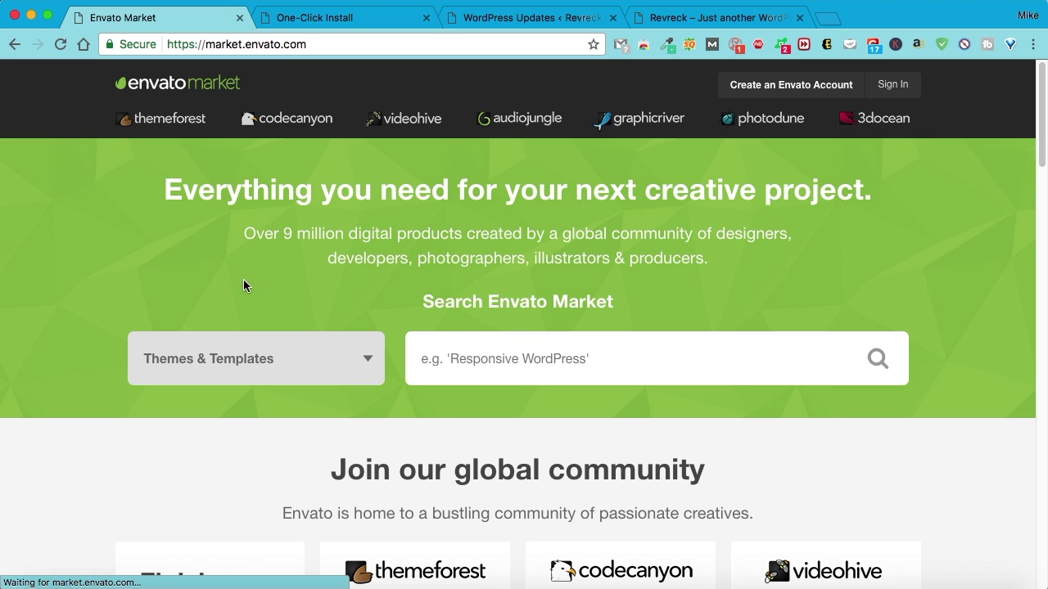
Search Envato Market's Themes & Templates category for "flatsome"
{"action": "left_click", "coordinate": [481, 358]}
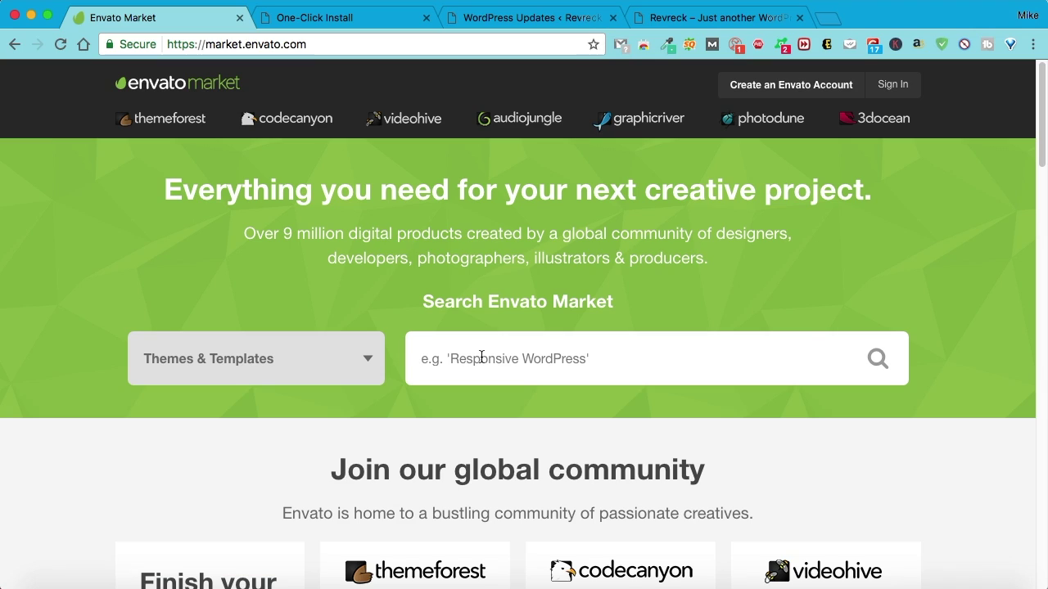
{"action": "type", "text": "fl"}
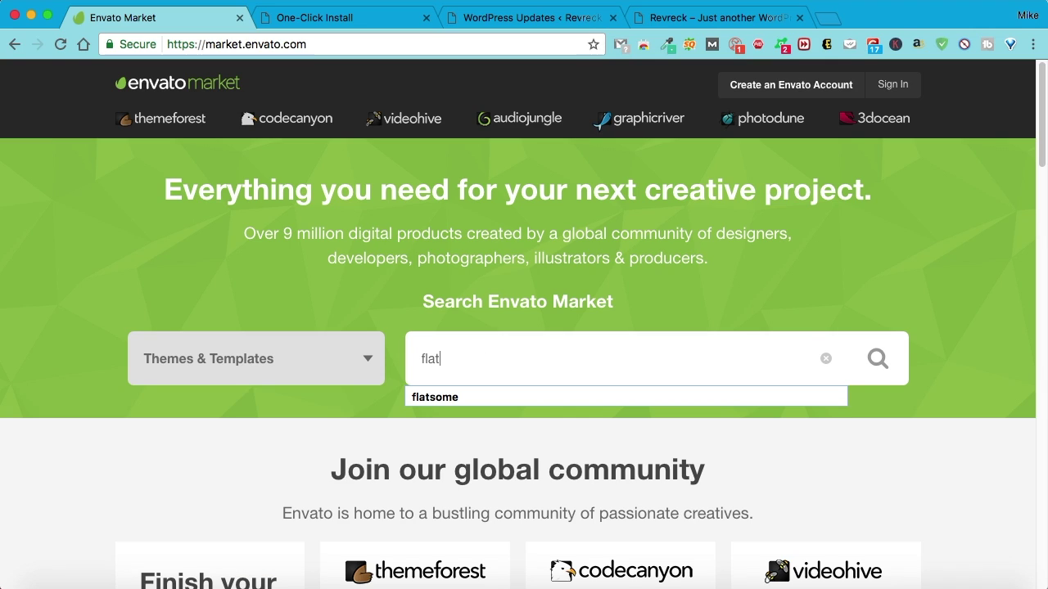
{"action": "type", "text": "at"}
{"action": "key", "text": "Down"}
{"action": "key", "text": "Return"}
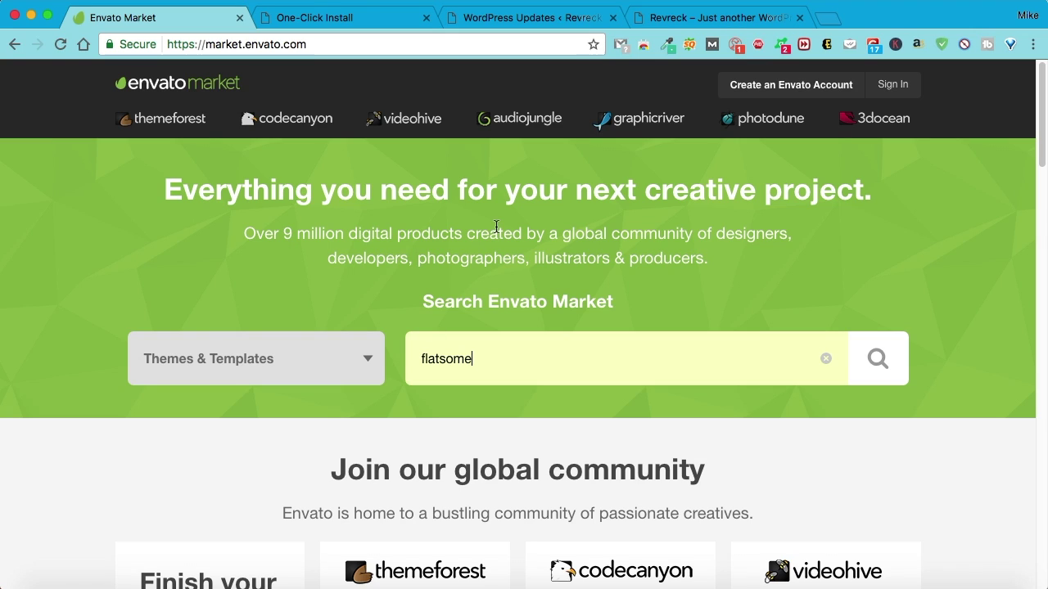
{"action": "left_click", "coordinate": [873, 359]}
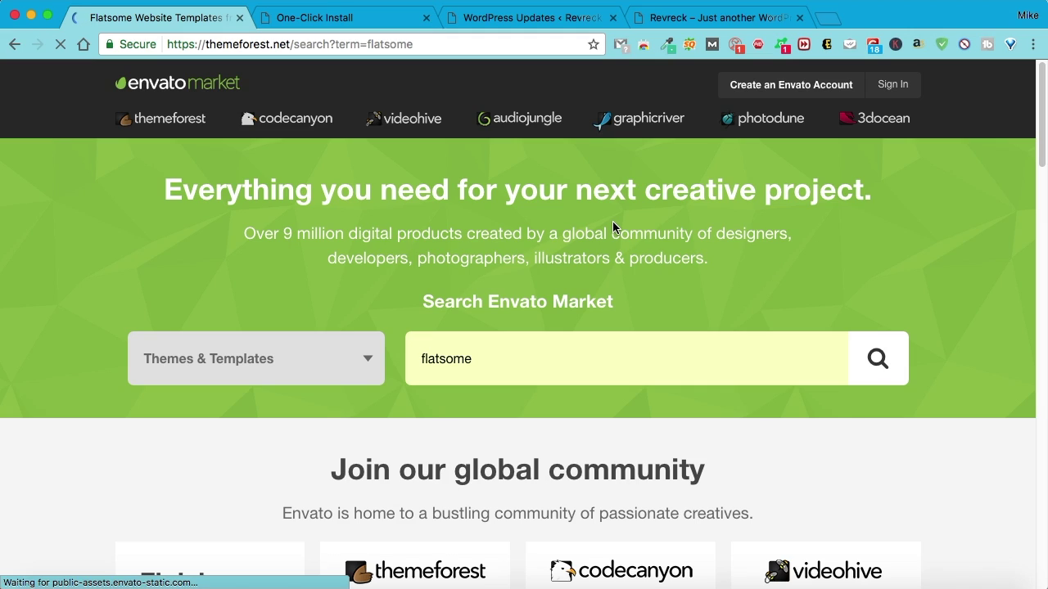
Open the Flatsome Multi-Purpose Responsive WooCommerce Theme item and review its pricing, description and compatibility details
{"action": "scroll", "coordinate": [697, 339], "scroll_direction": "down", "scroll_amount": 1}
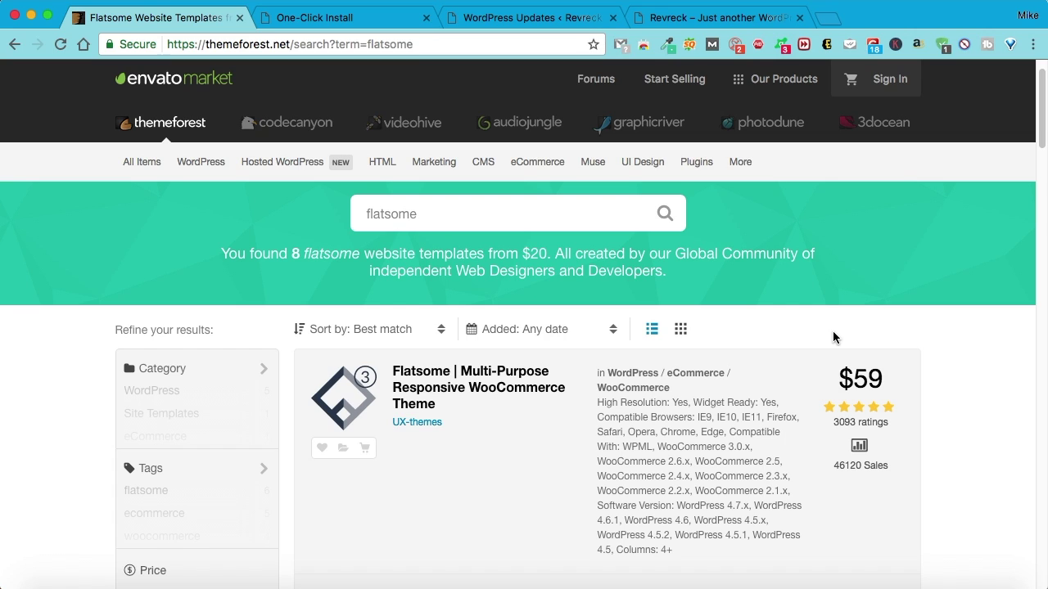
{"action": "left_click", "coordinate": [459, 387]}
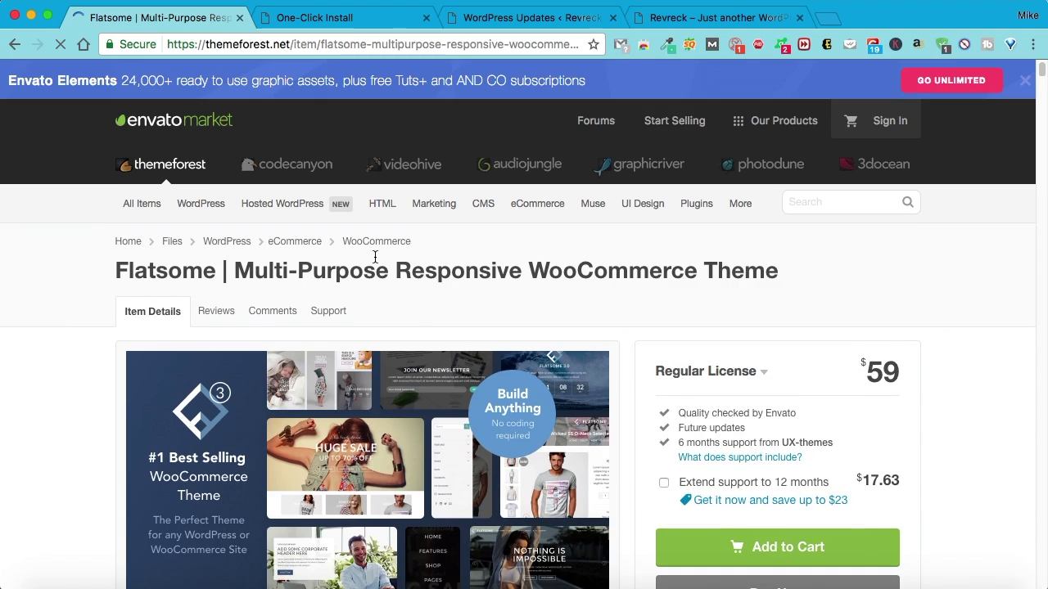
{"action": "scroll", "coordinate": [375, 257], "scroll_direction": "down", "scroll_amount": 3}
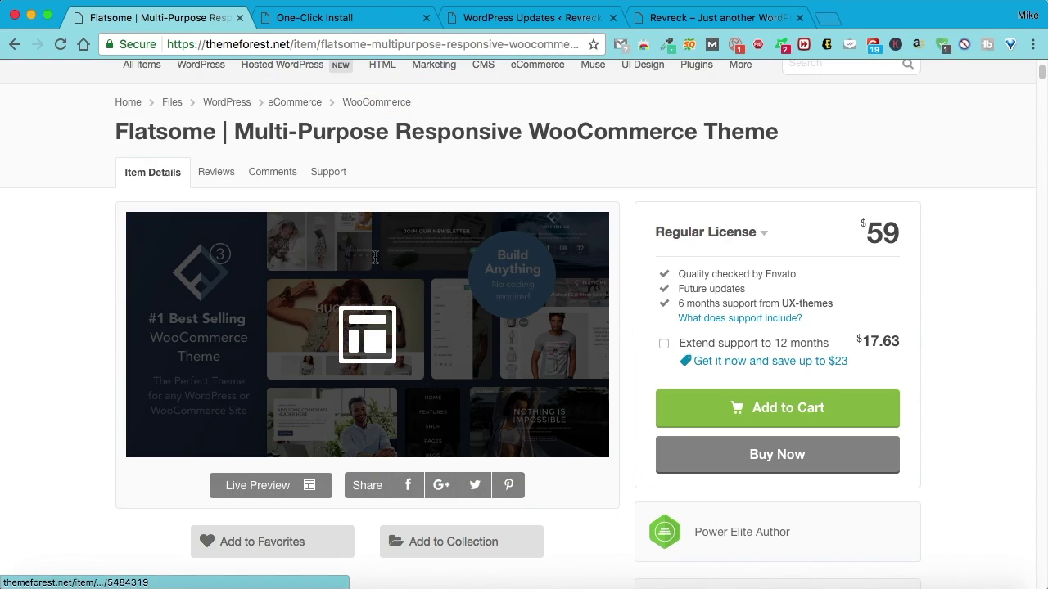
{"action": "scroll", "coordinate": [375, 257], "scroll_direction": "down", "scroll_amount": 5}
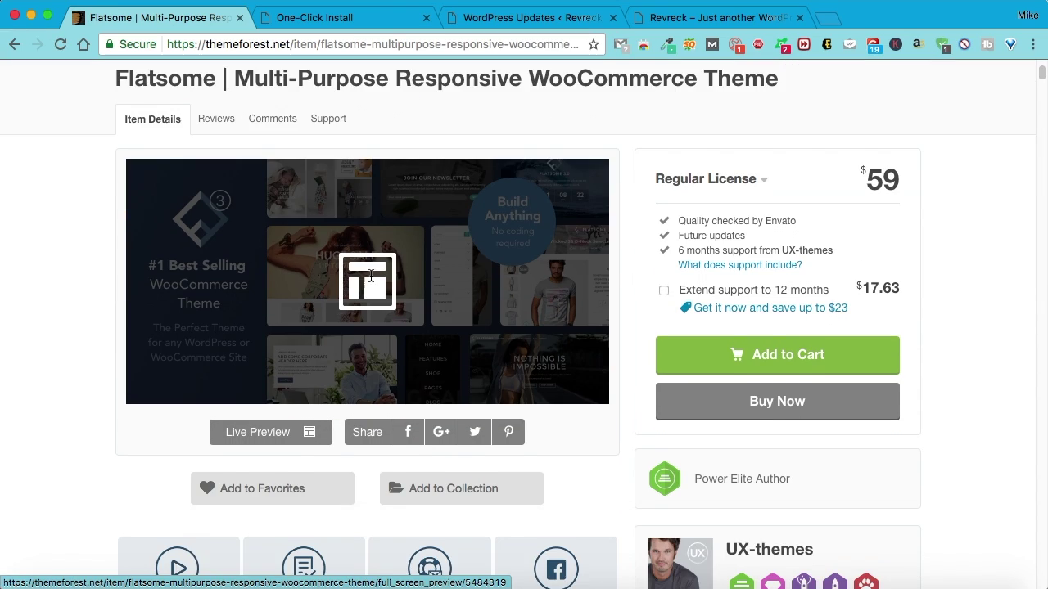
{"action": "scroll", "coordinate": [377, 354], "scroll_direction": "down", "scroll_amount": 10}
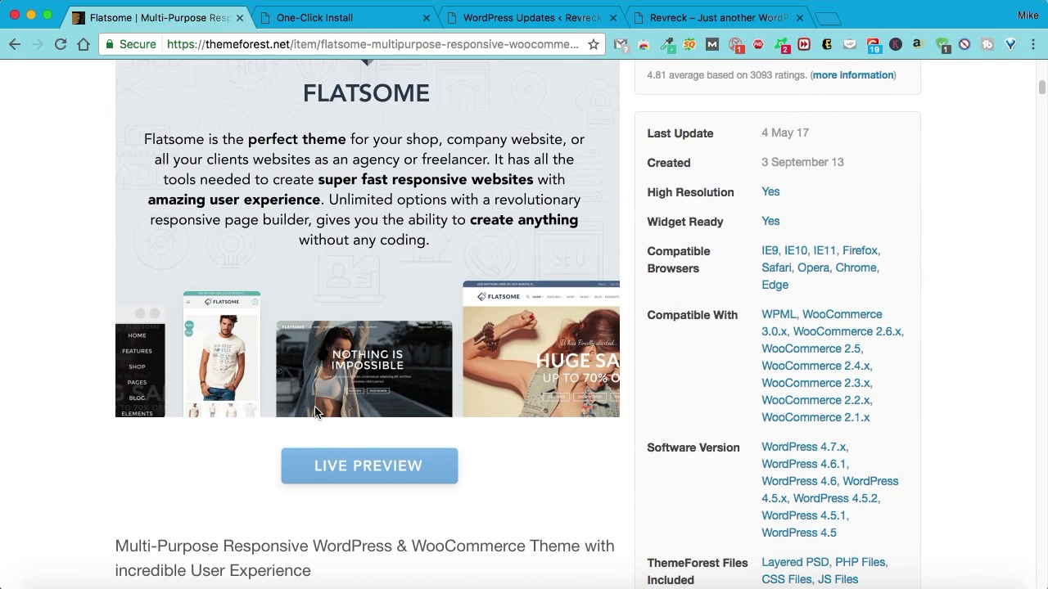
Open Flatsome's live preview, look over its features page, and return to the theme's ThemeForest item page
{"action": "left_click", "coordinate": [335, 465]}
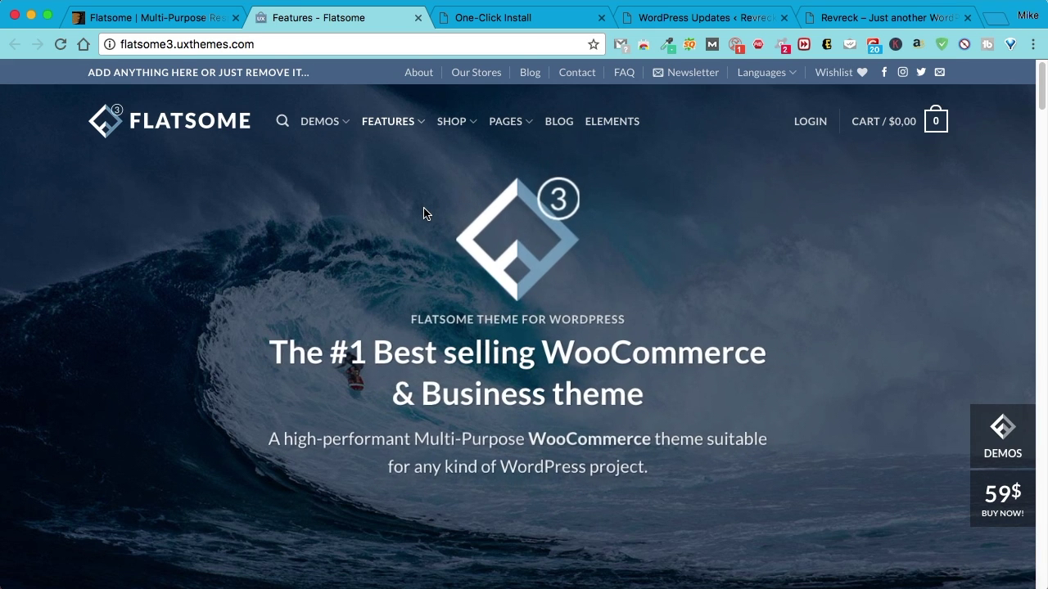
{"action": "scroll", "coordinate": [423, 212], "scroll_direction": "down", "scroll_amount": 3}
{"action": "scroll", "coordinate": [423, 211], "scroll_direction": "down", "scroll_amount": 10}
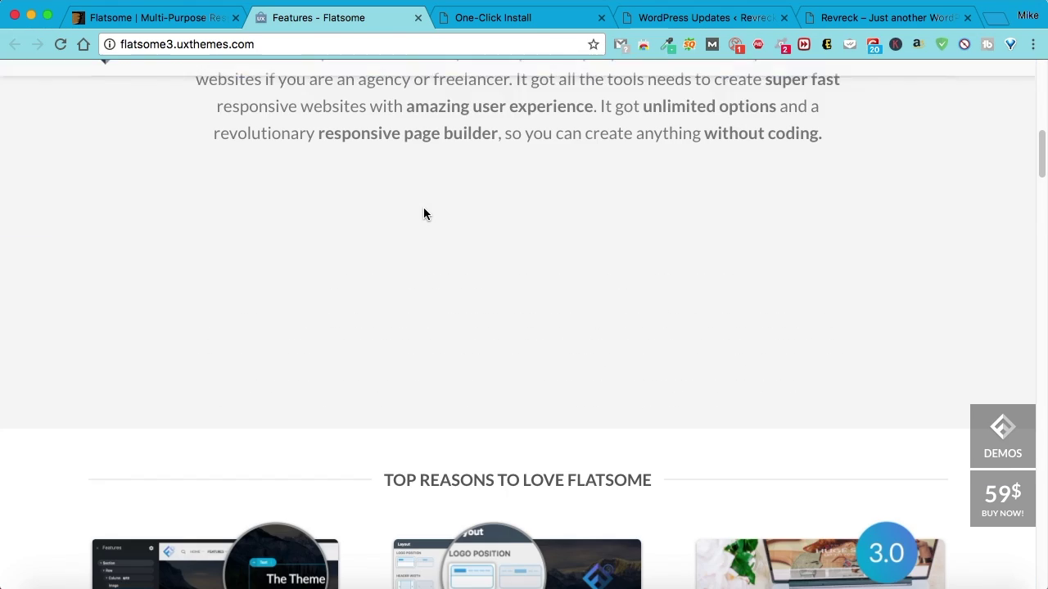
{"action": "scroll", "coordinate": [425, 207], "scroll_direction": "up", "scroll_amount": 6}
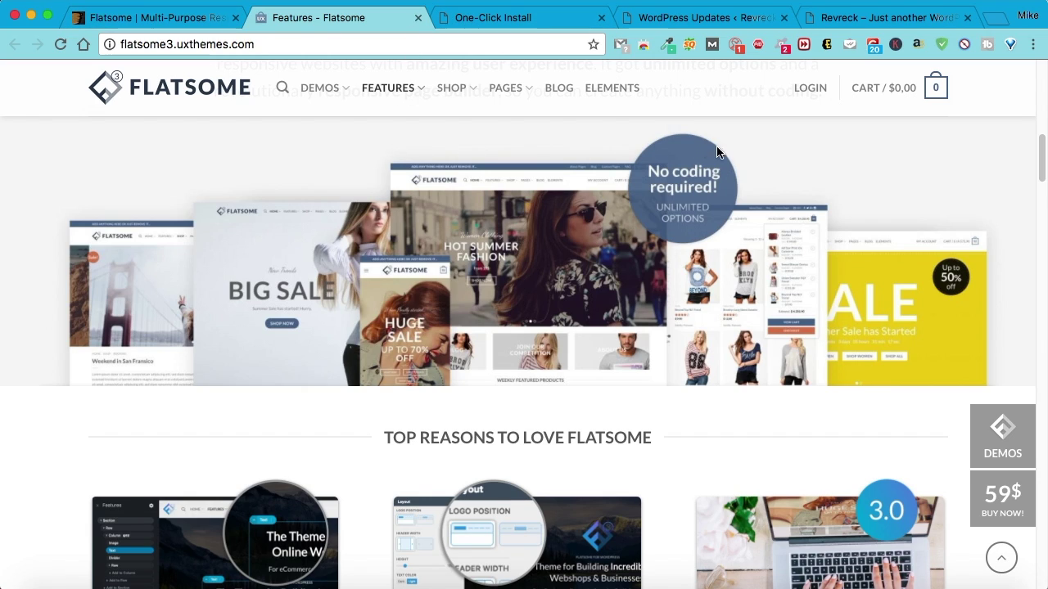
{"action": "left_click", "coordinate": [187, 18]}
{"action": "scroll", "coordinate": [546, 280], "scroll_direction": "up", "scroll_amount": 10}
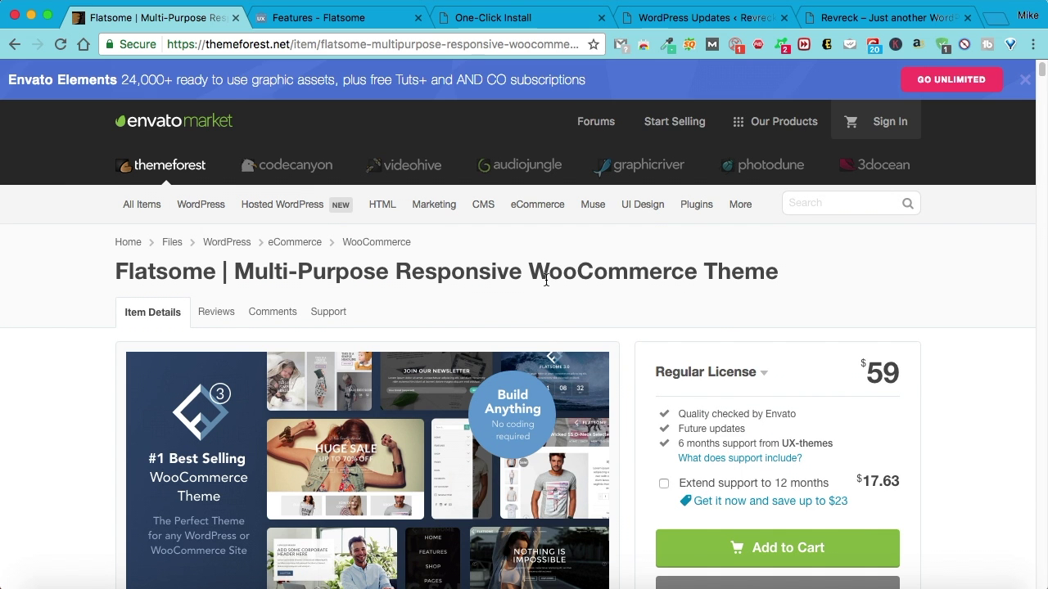
Open the ThemeForest shopping cart and sign in to the Envato account with the saved credentials
{"action": "left_click", "coordinate": [856, 123]}
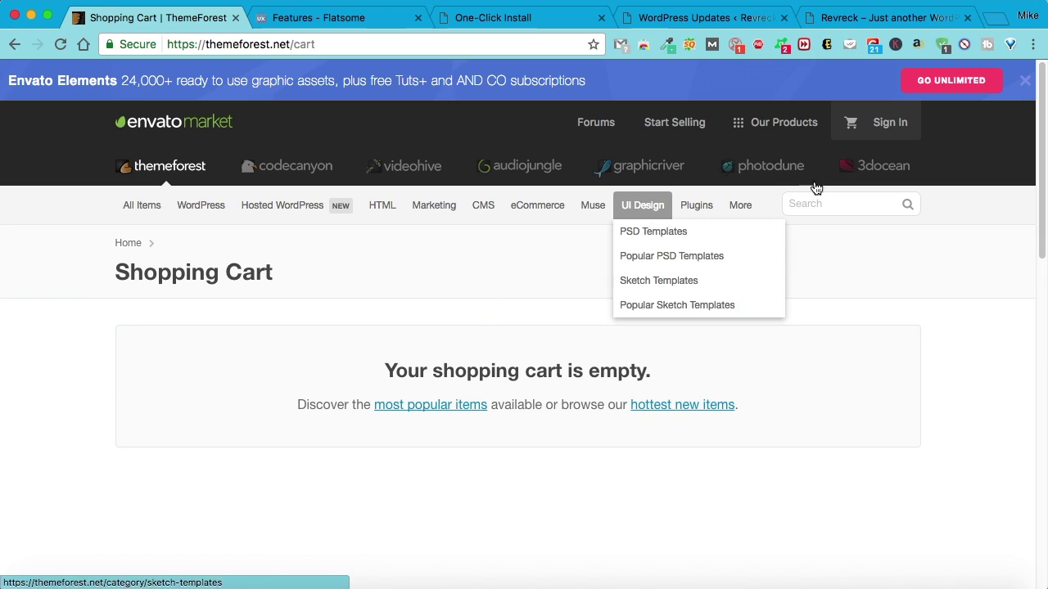
{"action": "left_click", "coordinate": [873, 131]}
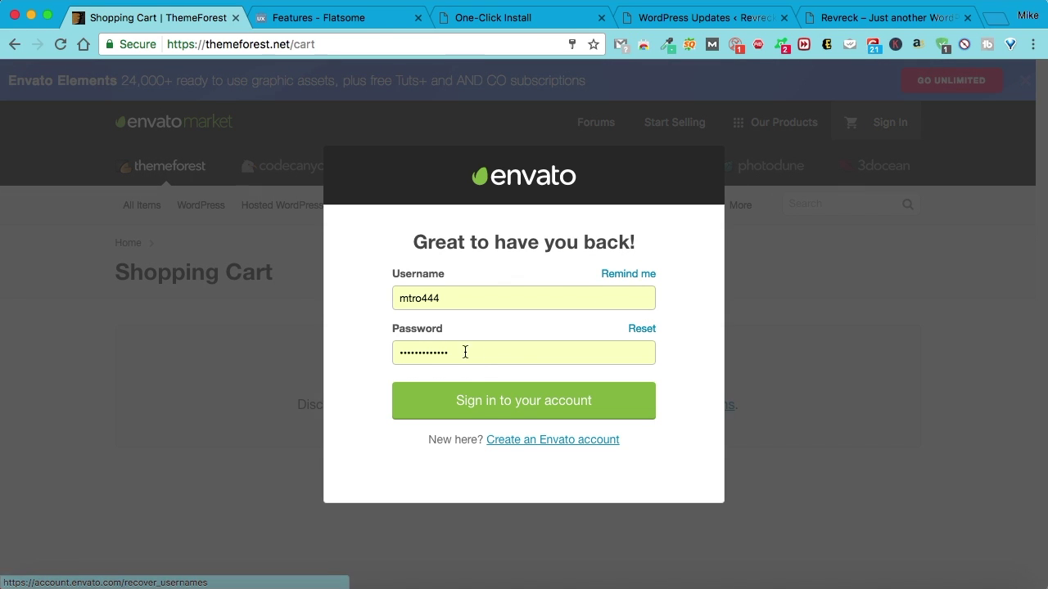
{"action": "left_click", "coordinate": [473, 401]}
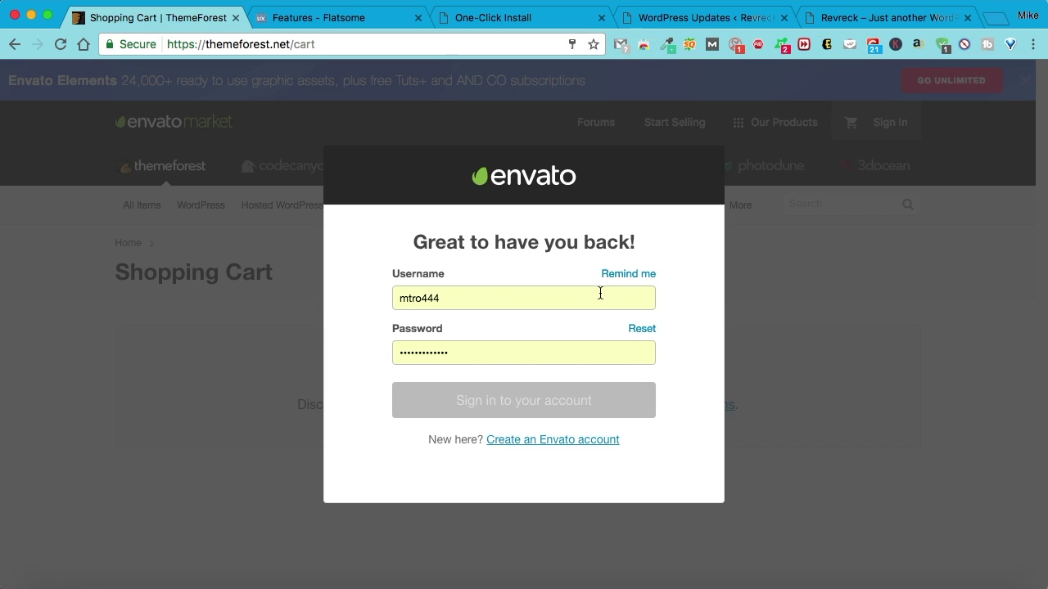
{"action": "left_click", "coordinate": [496, 302]}
{"action": "left_click", "coordinate": [444, 328]}
{"action": "left_click", "coordinate": [458, 386]}
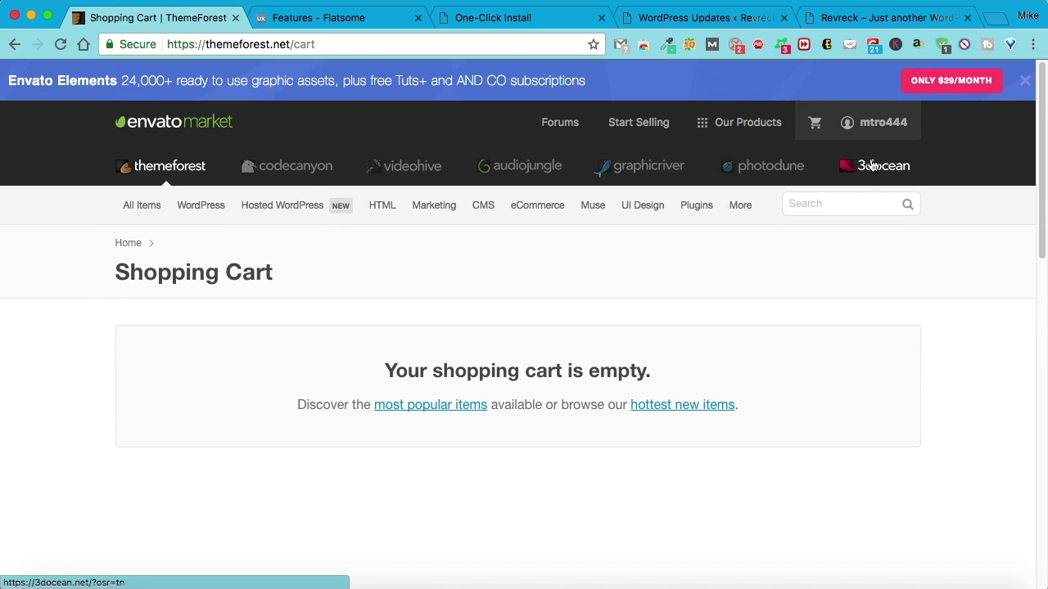
Download all files and documentation for the Flatsome theme from the Envato account's purchased downloads
{"action": "mouse_move", "coordinate": [875, 131]}
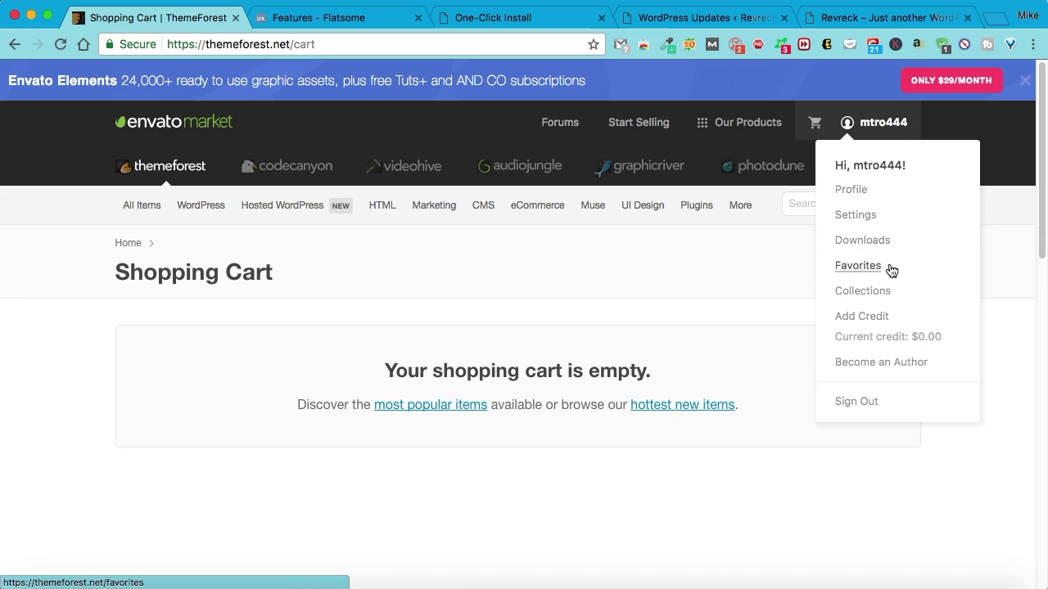
{"action": "left_click", "coordinate": [862, 240]}
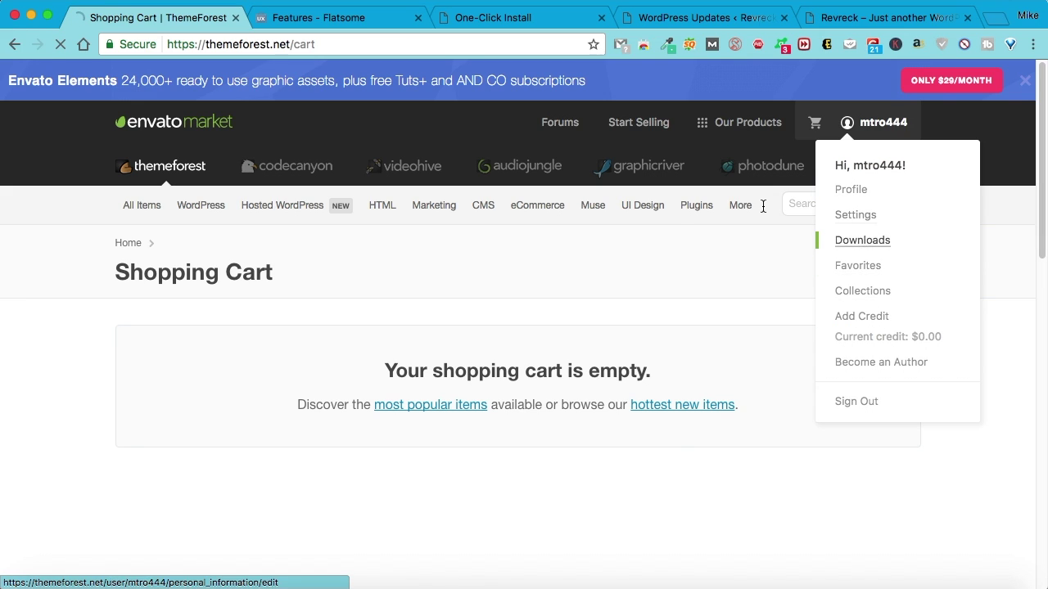
{"action": "scroll", "coordinate": [192, 232], "scroll_direction": "down", "scroll_amount": 5}
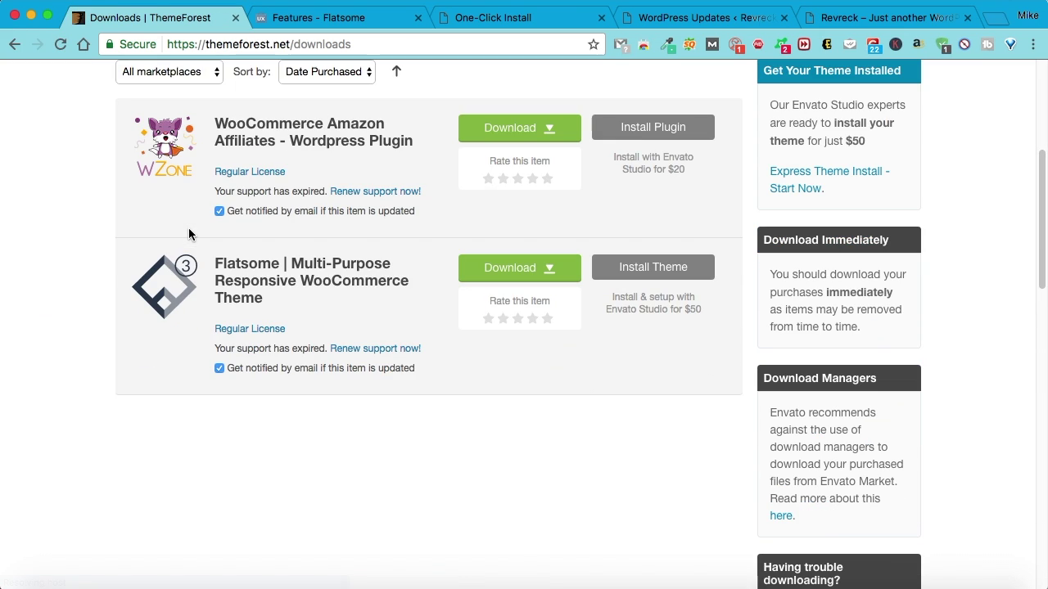
{"action": "left_click", "coordinate": [551, 272]}
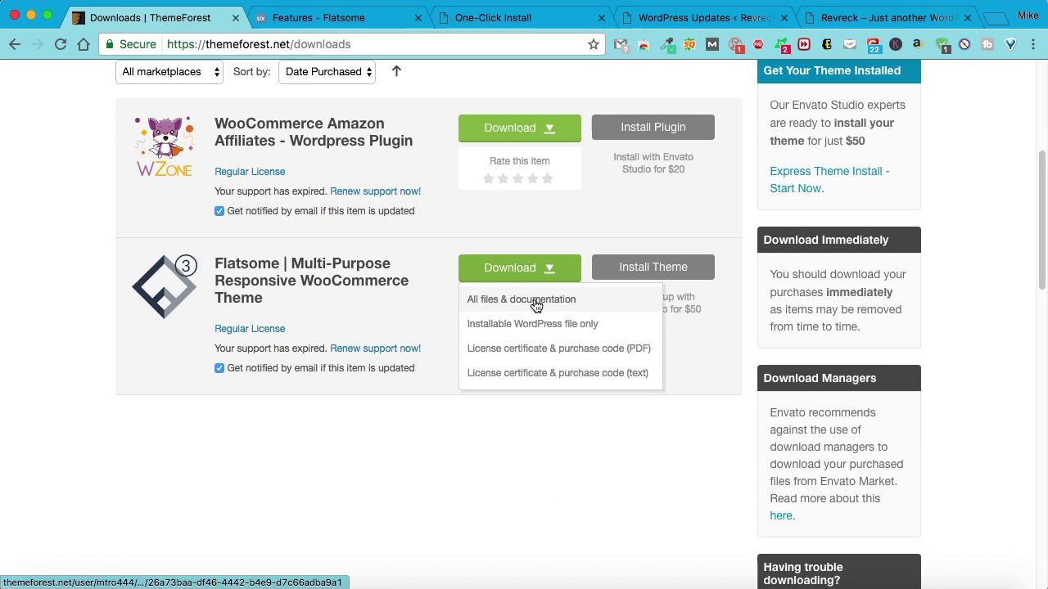
{"action": "left_click", "coordinate": [536, 299]}
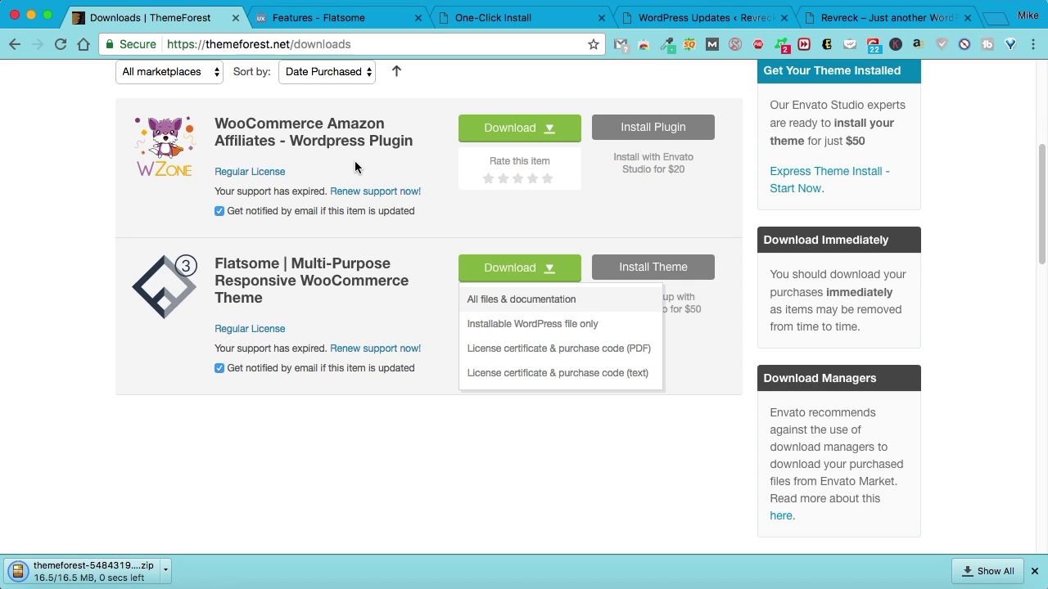
Return to the Revreck WordPress admin and open the page for adding new themes
{"action": "left_click", "coordinate": [658, 19]}
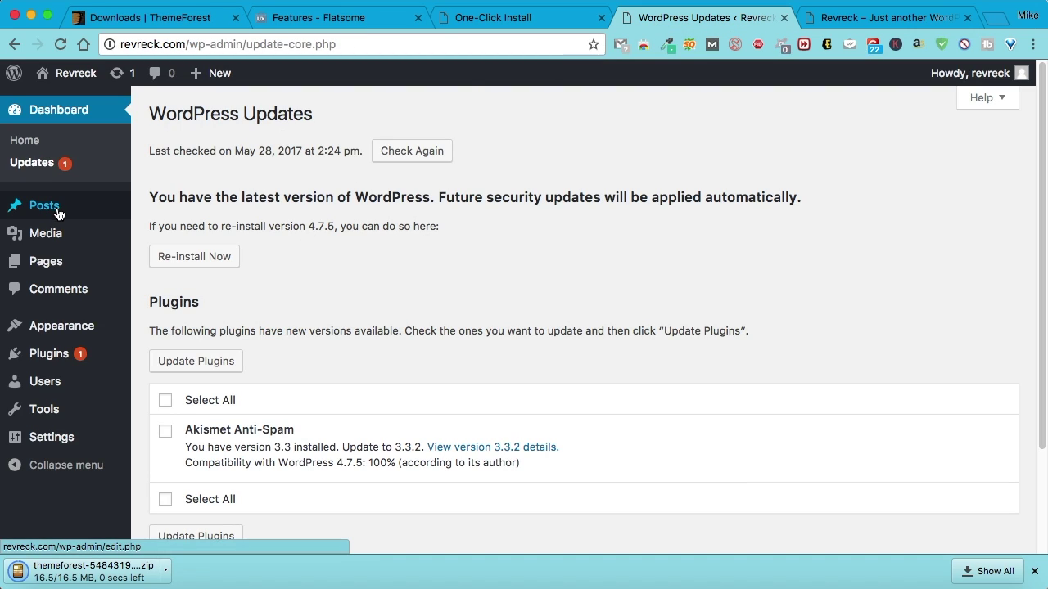
{"action": "mouse_move", "coordinate": [61, 327]}
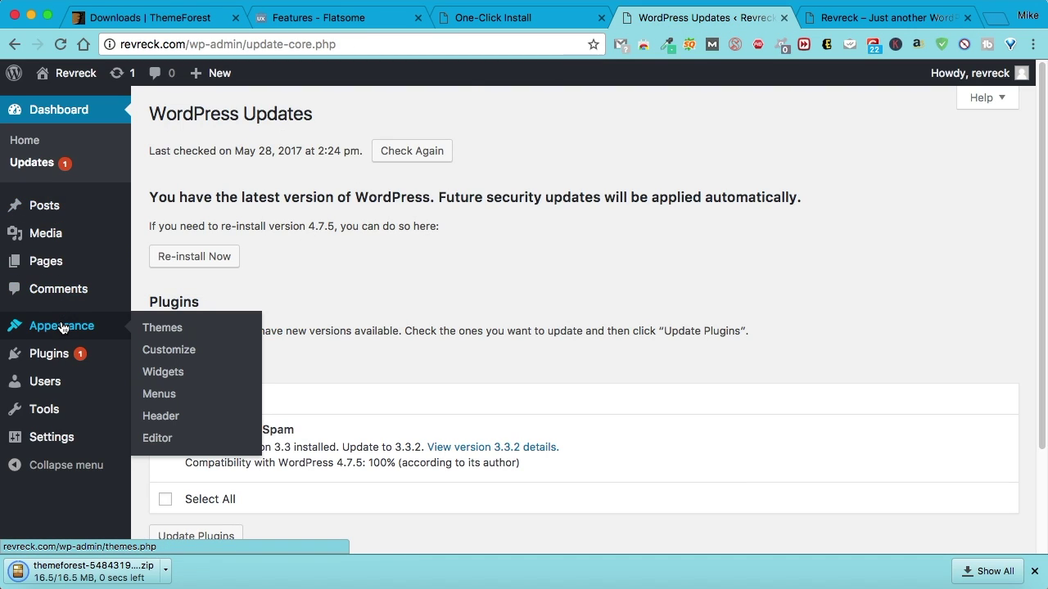
{"action": "left_click", "coordinate": [162, 327]}
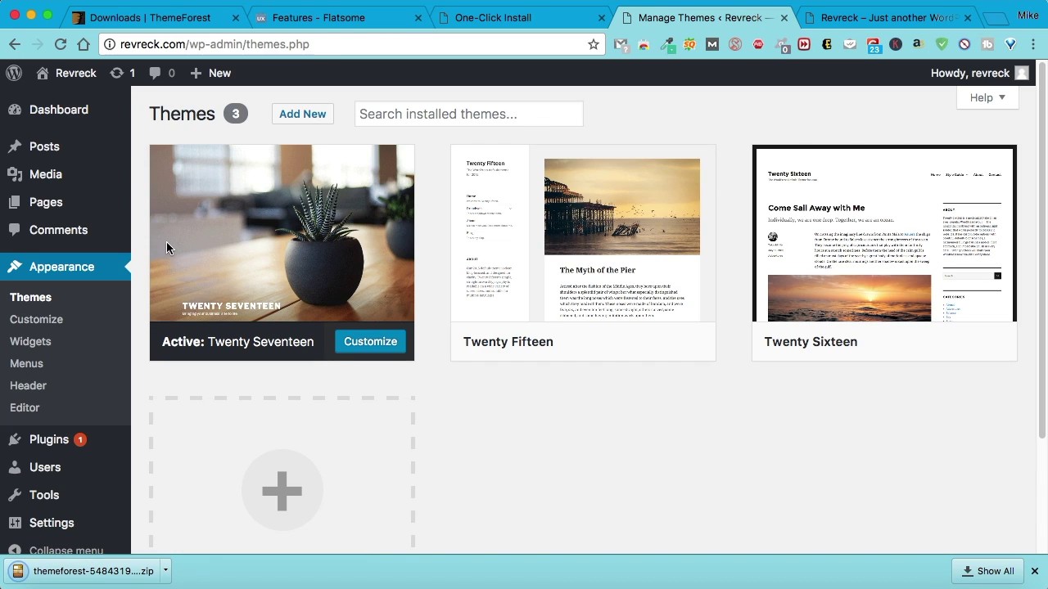
{"action": "left_click", "coordinate": [295, 114]}
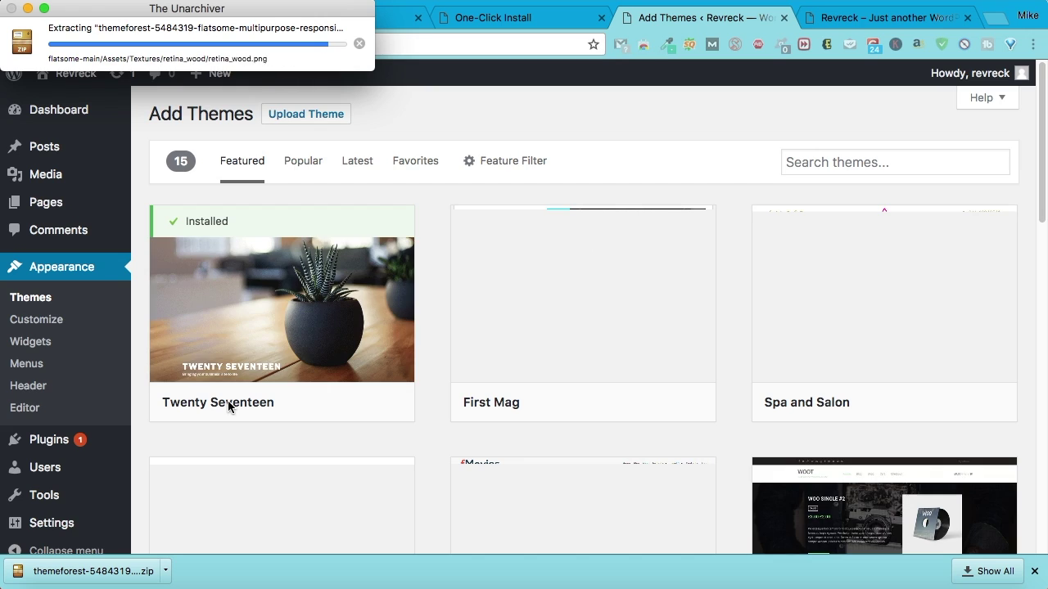
Upload flatsome-3.3.5.zip from the Flatsome 3.3 folder on the Desktop as a new theme and install it
{"action": "mouse_move", "coordinate": [293, 280]}
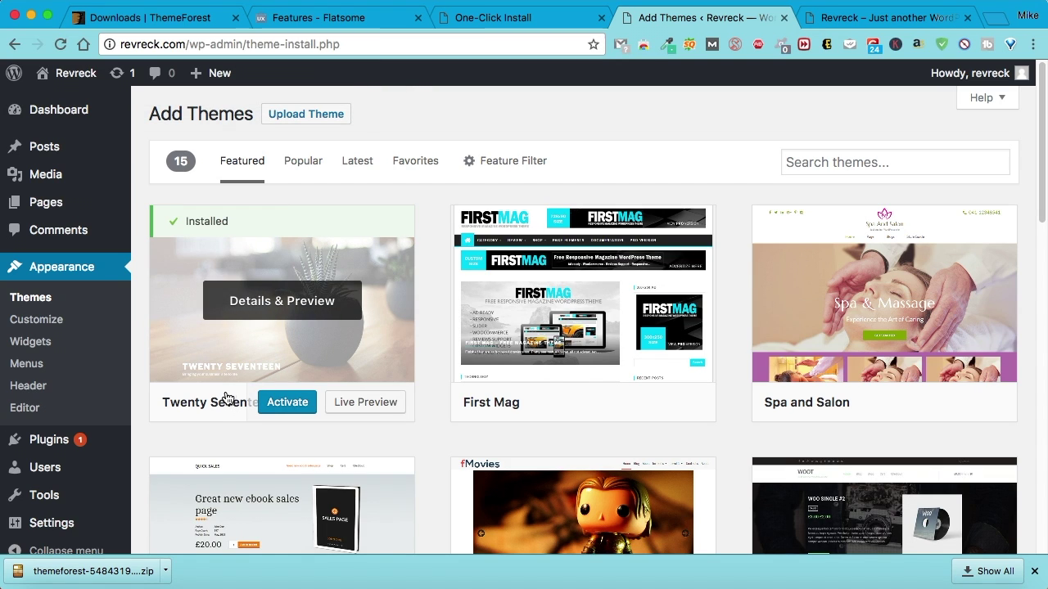
{"action": "left_click", "coordinate": [303, 114]}
{"action": "left_click", "coordinate": [455, 263]}
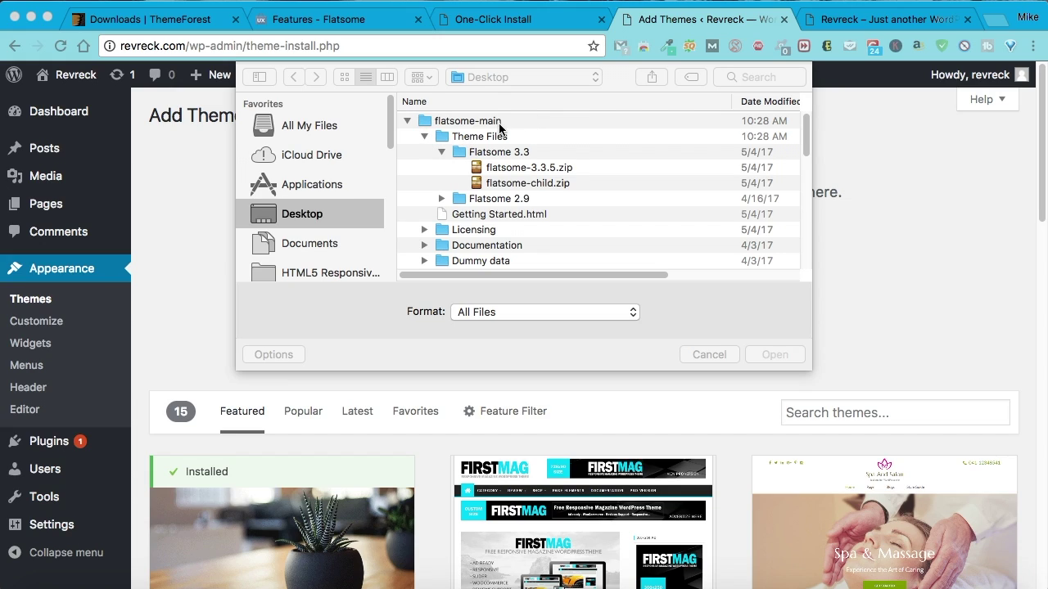
{"action": "left_click", "coordinate": [526, 168]}
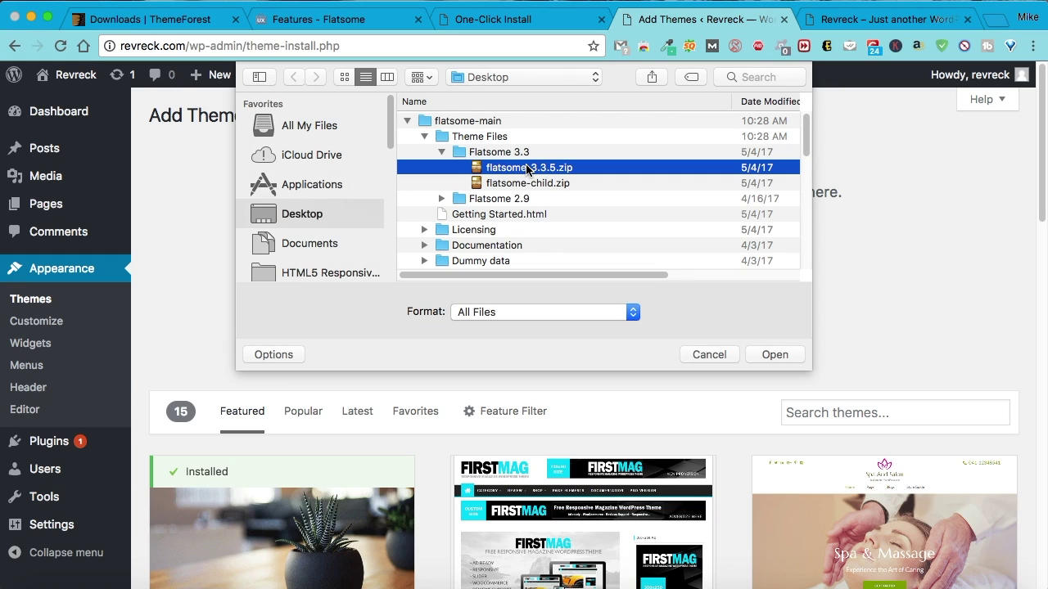
{"action": "left_click", "coordinate": [773, 354]}
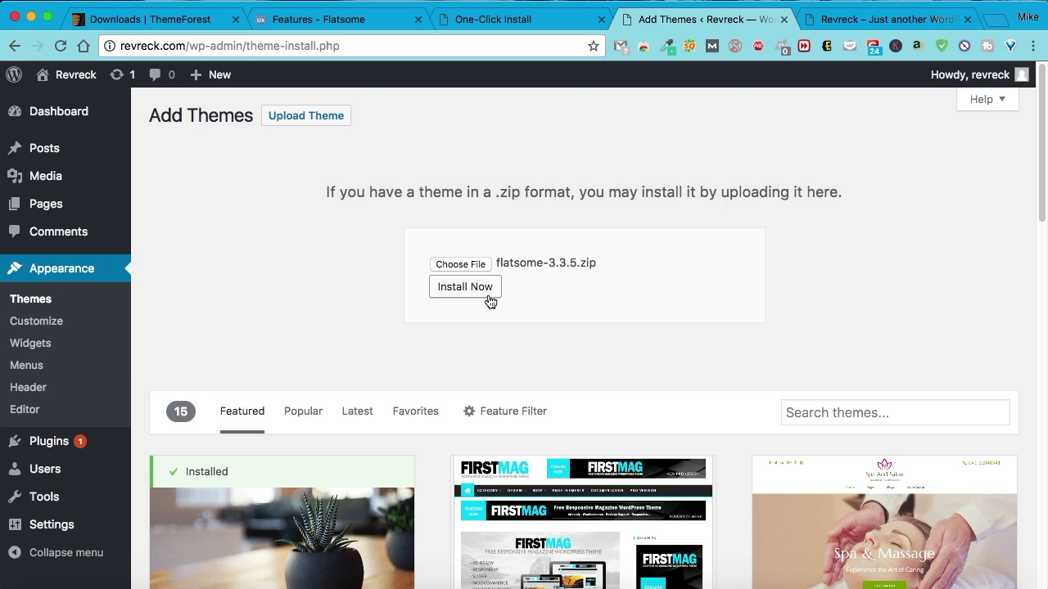
{"action": "left_click", "coordinate": [461, 292]}
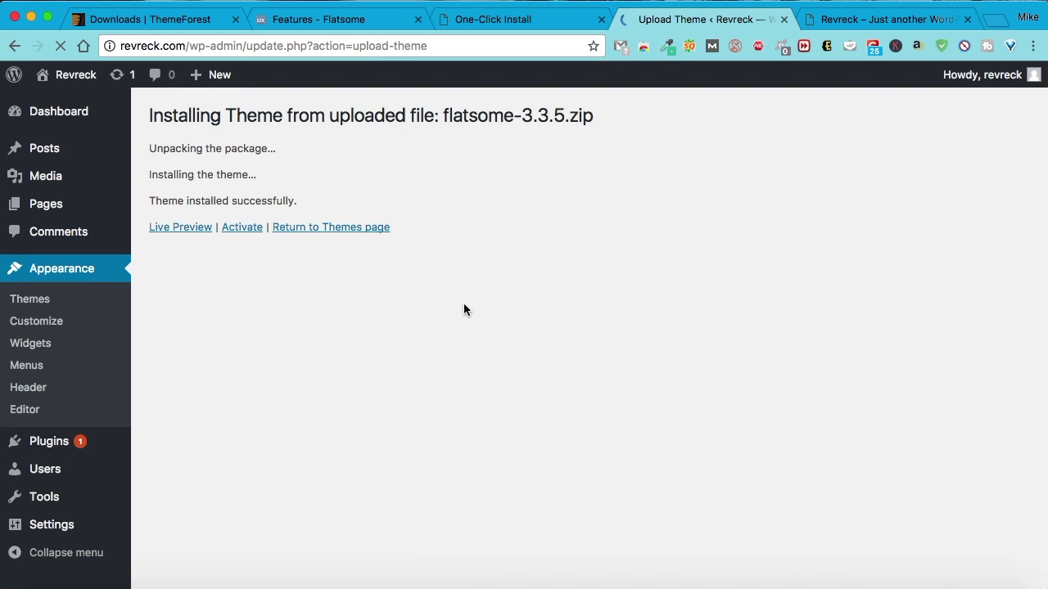
Look over Flatsome's live preview in a separate tab, then close the preview and the old site tab without saving
{"action": "left_click", "coordinate": [188, 230], "text": "super"}
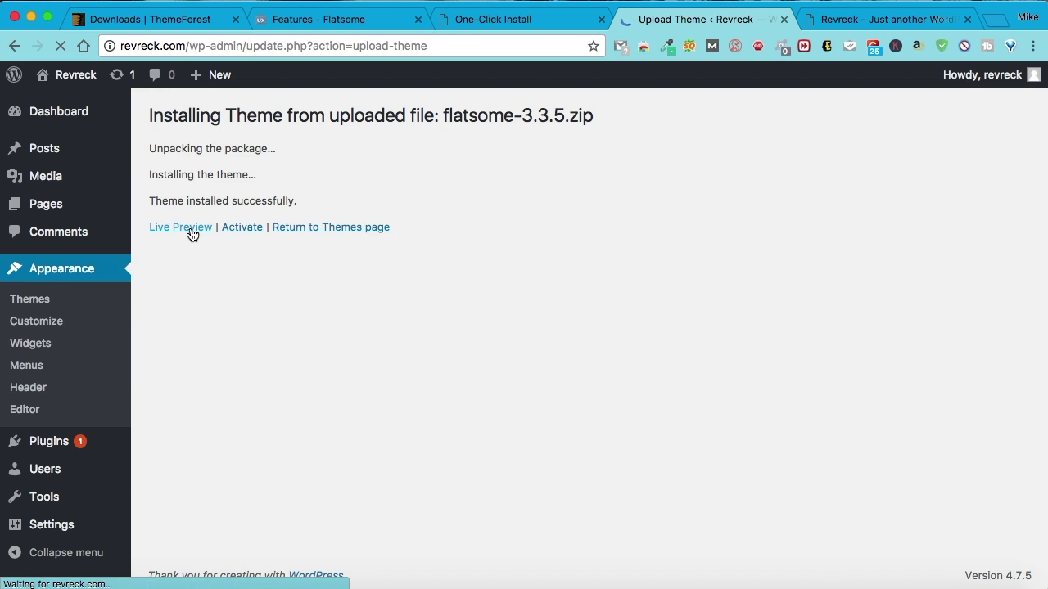
{"action": "left_click", "coordinate": [737, 20]}
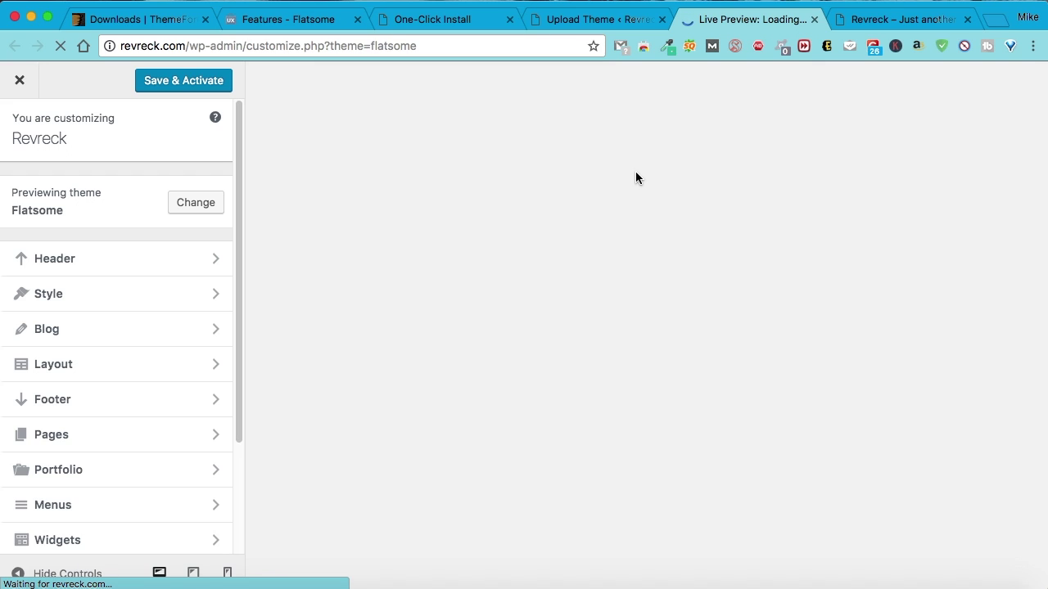
{"action": "scroll", "coordinate": [581, 176], "scroll_direction": "down", "scroll_amount": 5}
{"action": "scroll", "coordinate": [578, 188], "scroll_direction": "up", "scroll_amount": 5}
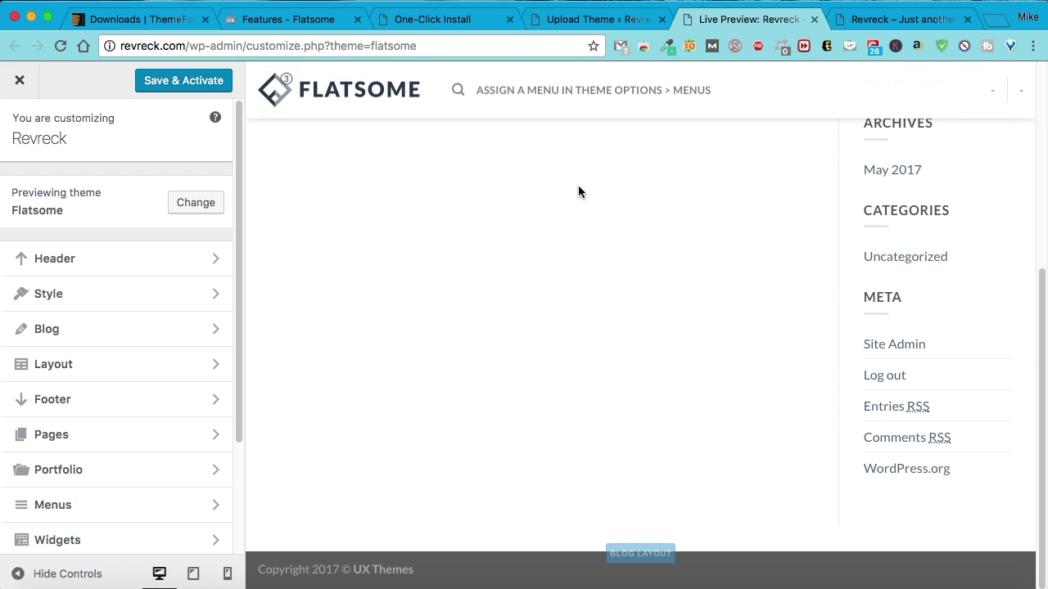
{"action": "left_click", "coordinate": [865, 23]}
{"action": "key", "text": "super+w"}
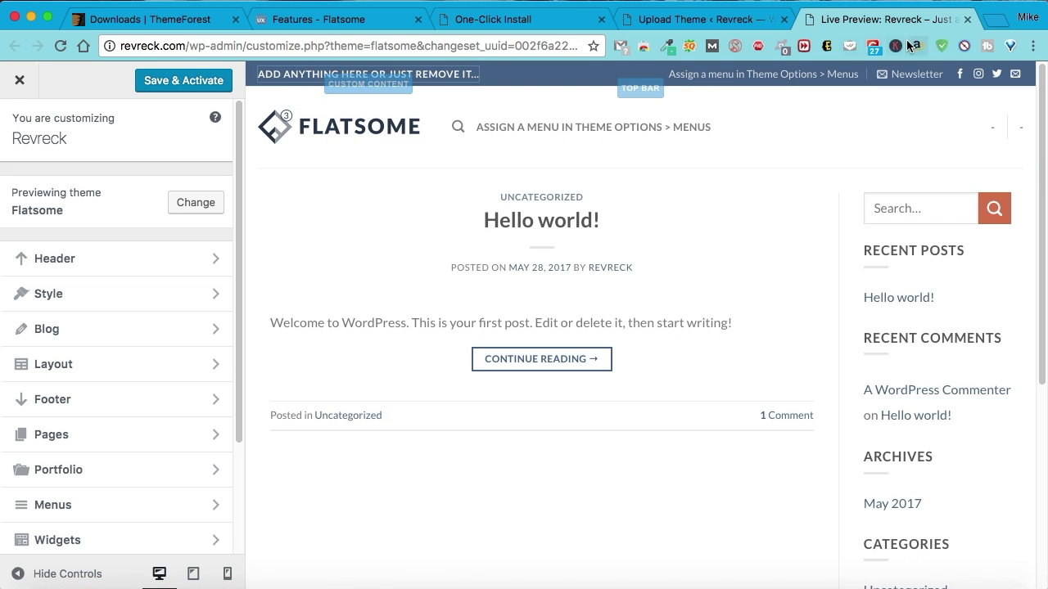
{"action": "key", "text": "super+w"}
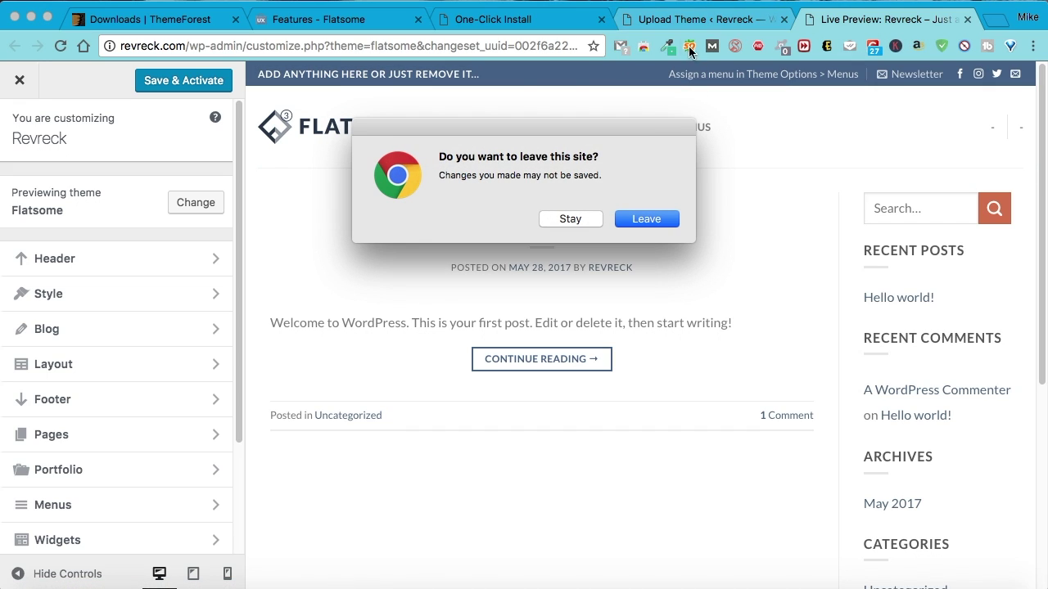
{"action": "left_click", "coordinate": [648, 218]}
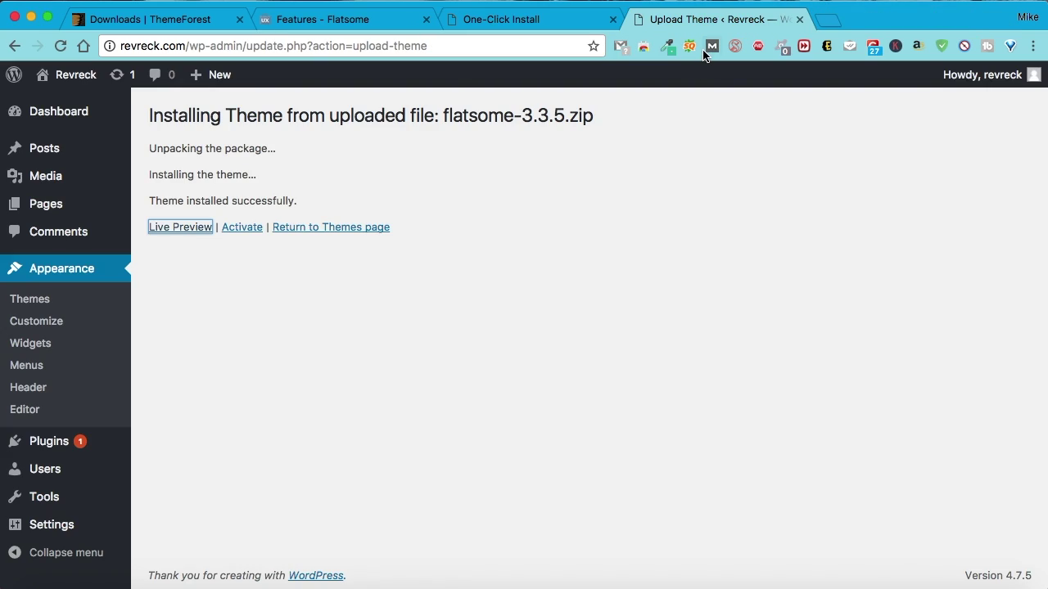
Activate the installed Flatsome theme and decline its setup wizard for the moment
{"action": "left_click", "coordinate": [235, 228]}
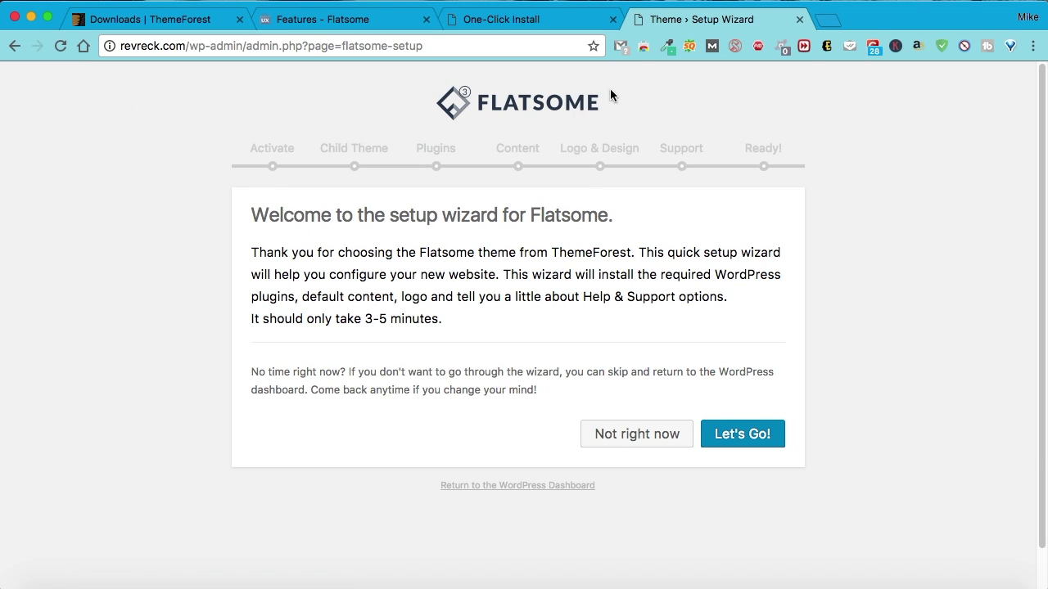
{"action": "left_click", "coordinate": [673, 444]}
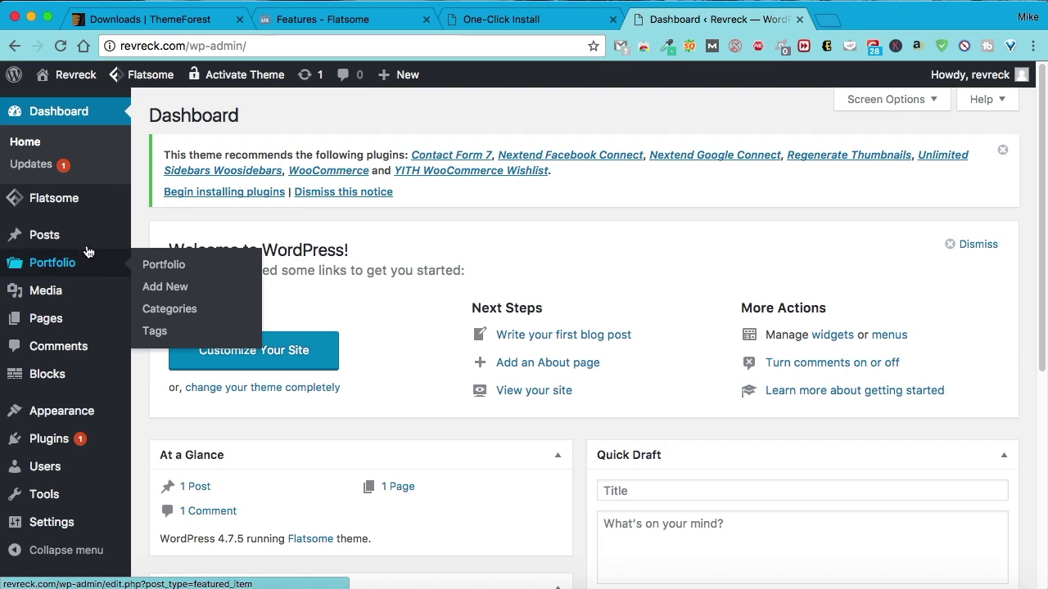
Open the active Flatsome theme's details and switch to the ThemeForest downloads page for its purchase code
{"action": "mouse_move", "coordinate": [20, 411]}
{"action": "left_click", "coordinate": [173, 414]}
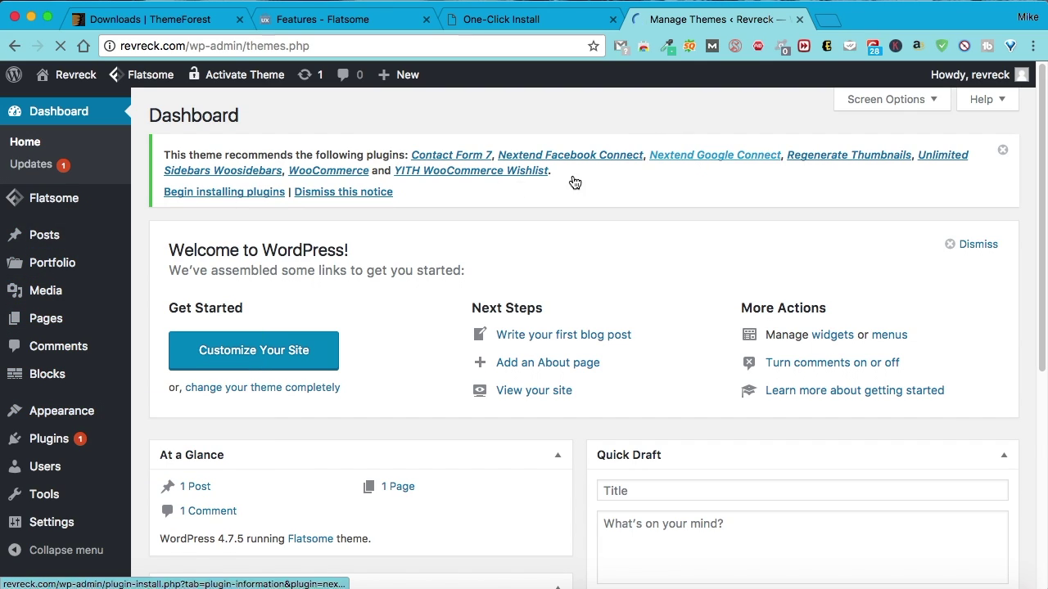
{"action": "scroll", "coordinate": [550, 180], "scroll_direction": "down", "scroll_amount": 2}
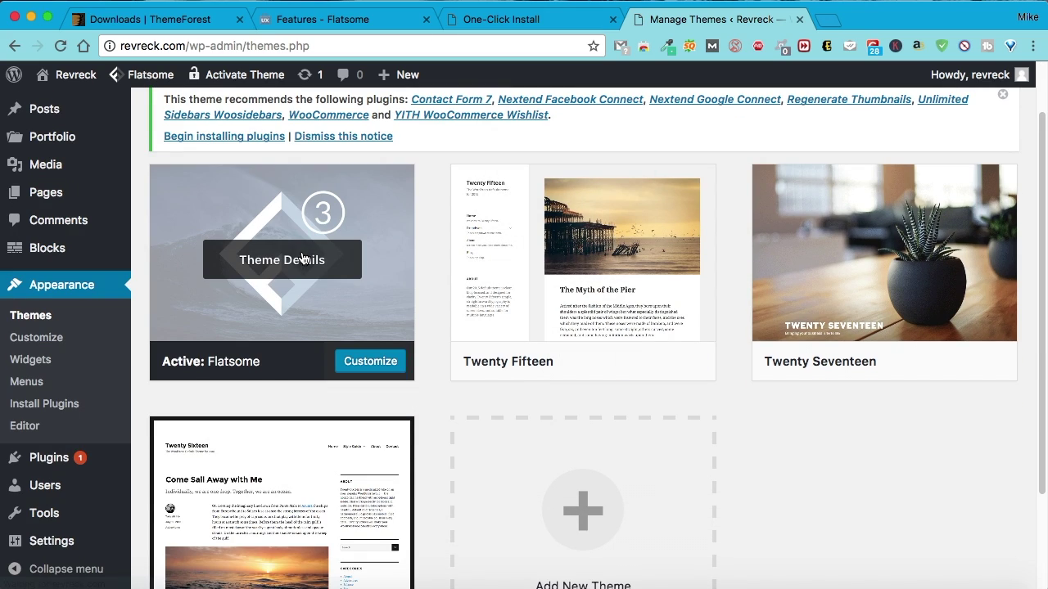
{"action": "left_click", "coordinate": [297, 260]}
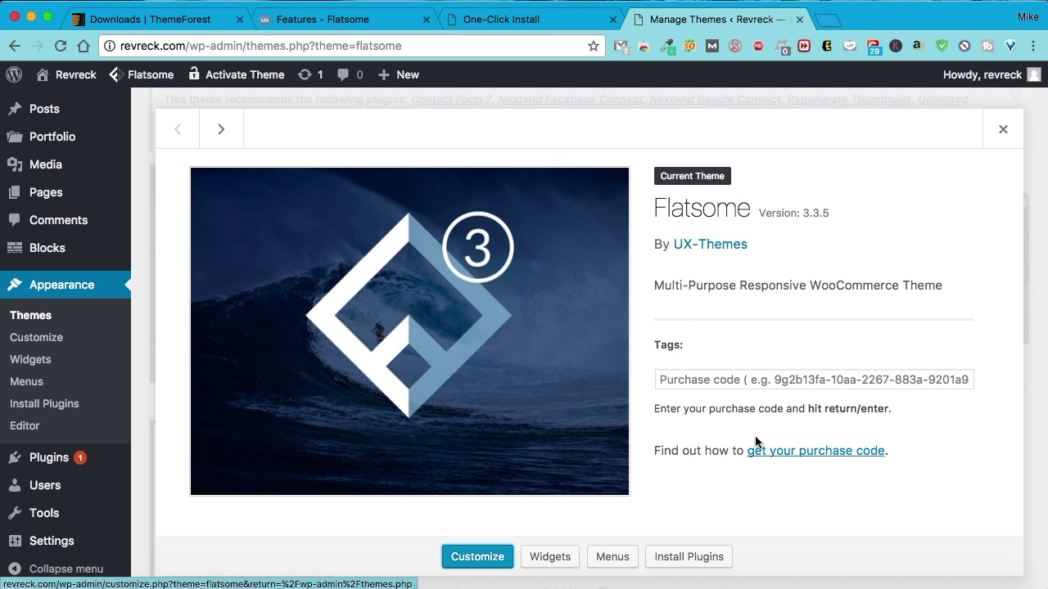
{"action": "left_click", "coordinate": [293, 19]}
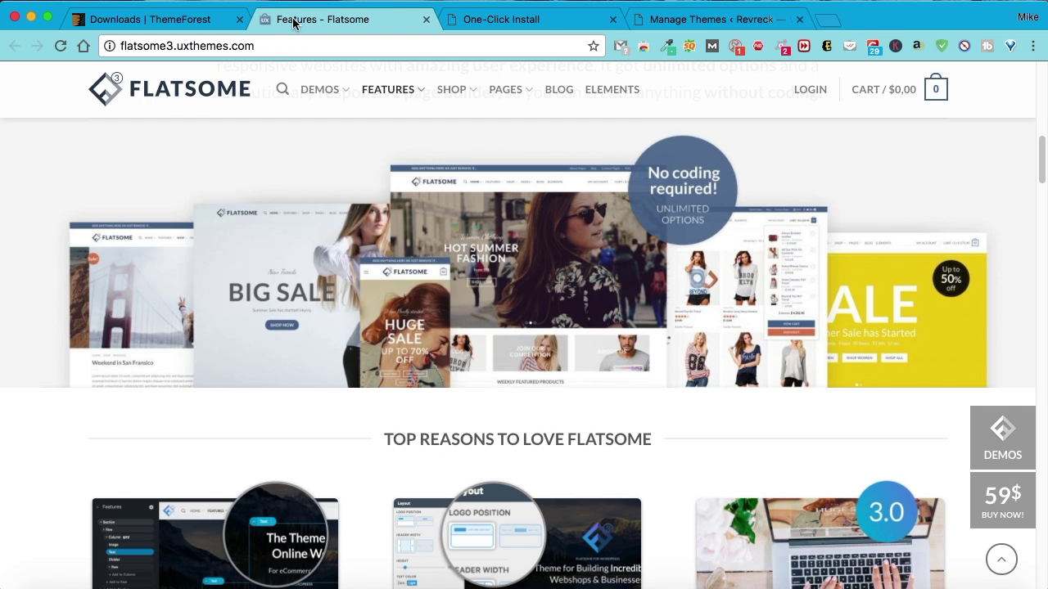
{"action": "left_click", "coordinate": [154, 19]}
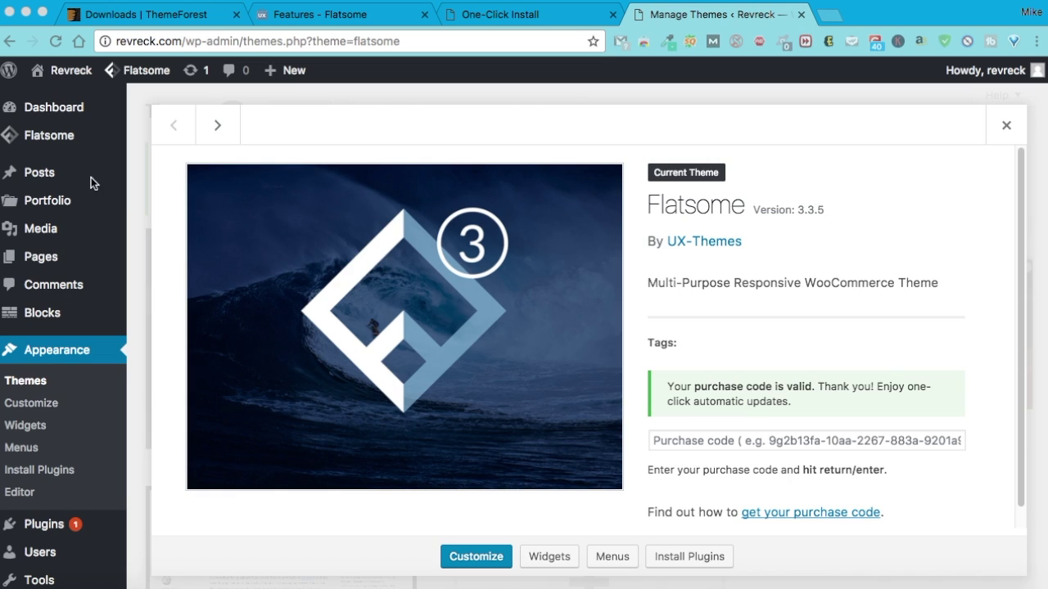
Run the Flatsome setup wizard again and continue past its activation stage
{"action": "left_click", "coordinate": [51, 136]}
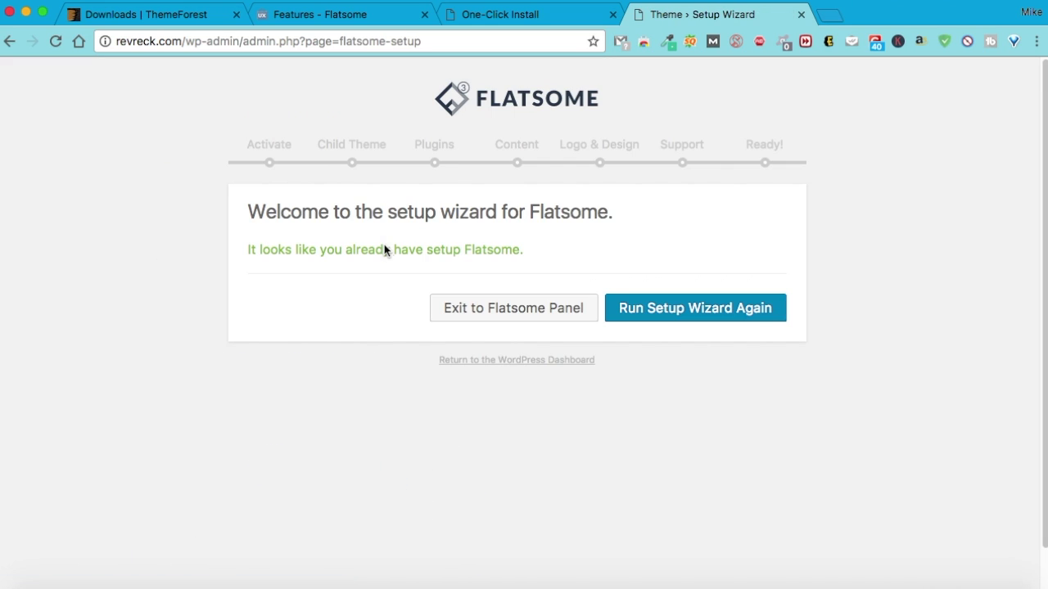
{"action": "left_click", "coordinate": [702, 307]}
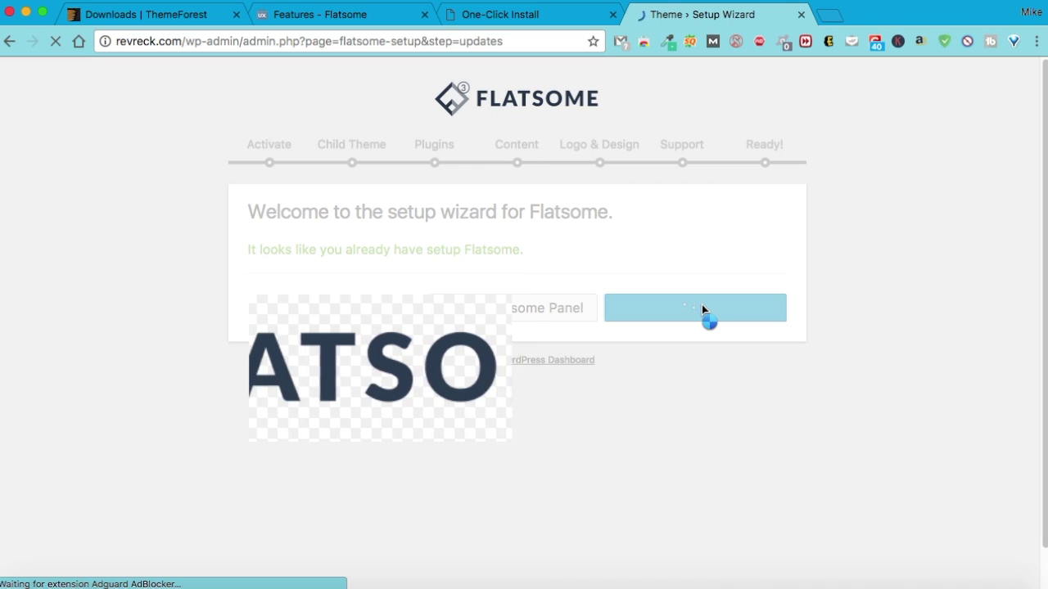
{"action": "left_click", "coordinate": [732, 405]}
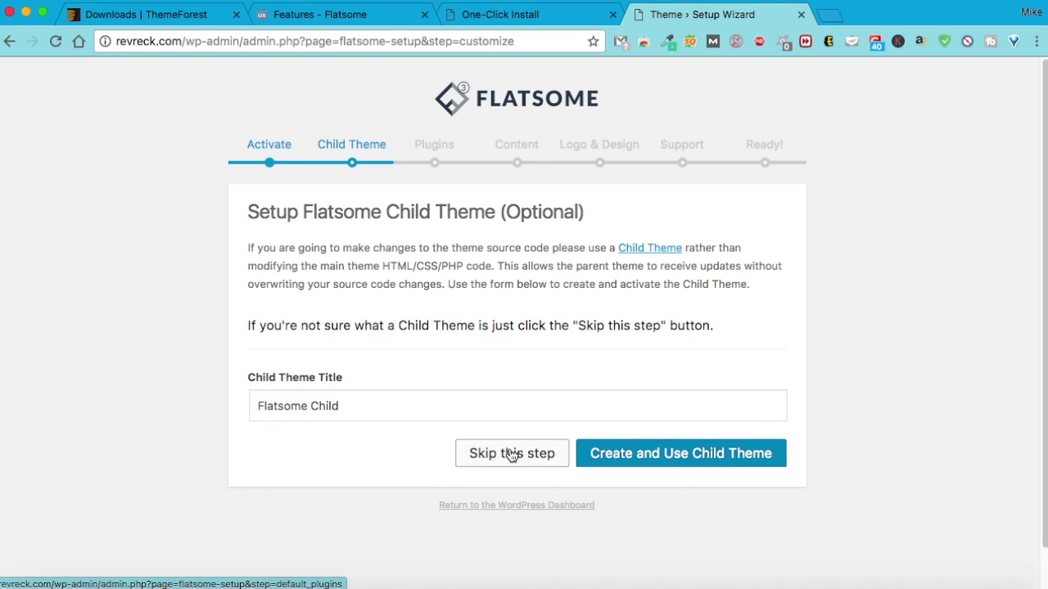
Skip creating a child theme and install Flatsome's default plugins, including WooCommerce
{"action": "left_click", "coordinate": [511, 455]}
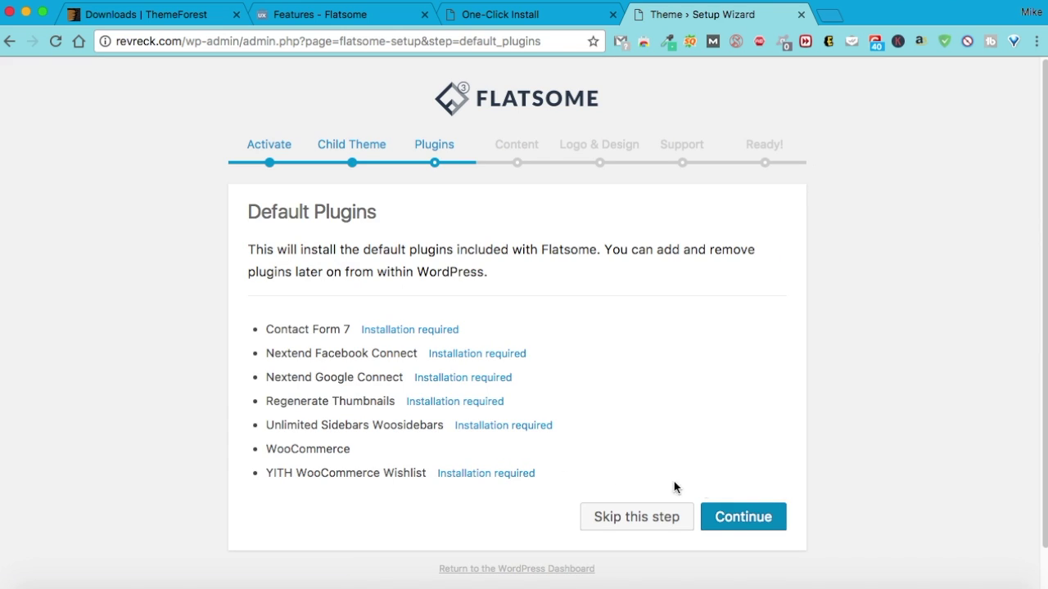
{"action": "left_click", "coordinate": [725, 517]}
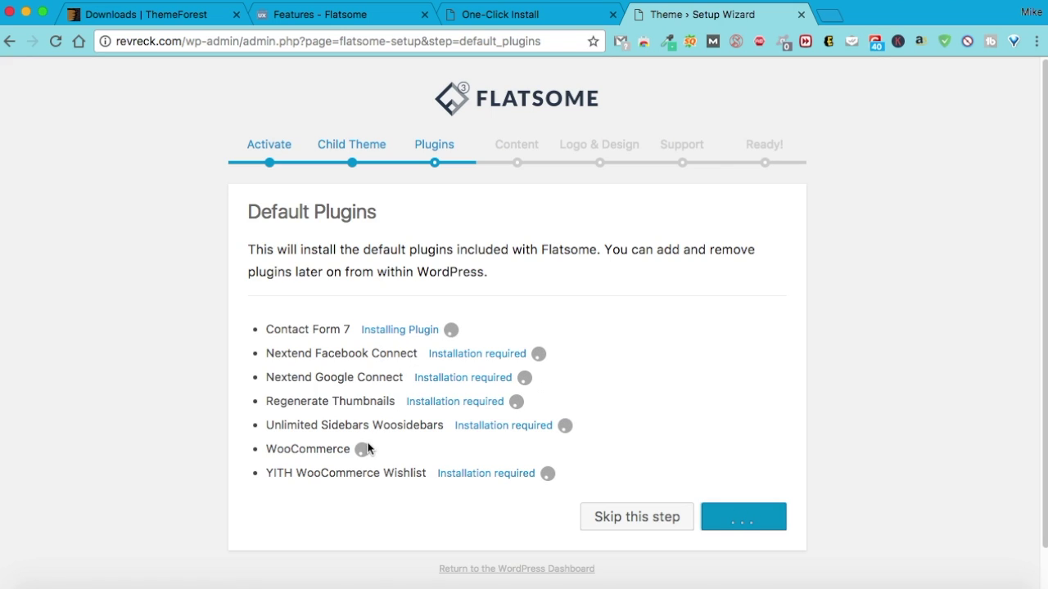
{"action": "left_click_drag", "start_coordinate": [350, 449], "coordinate": [260, 445]}
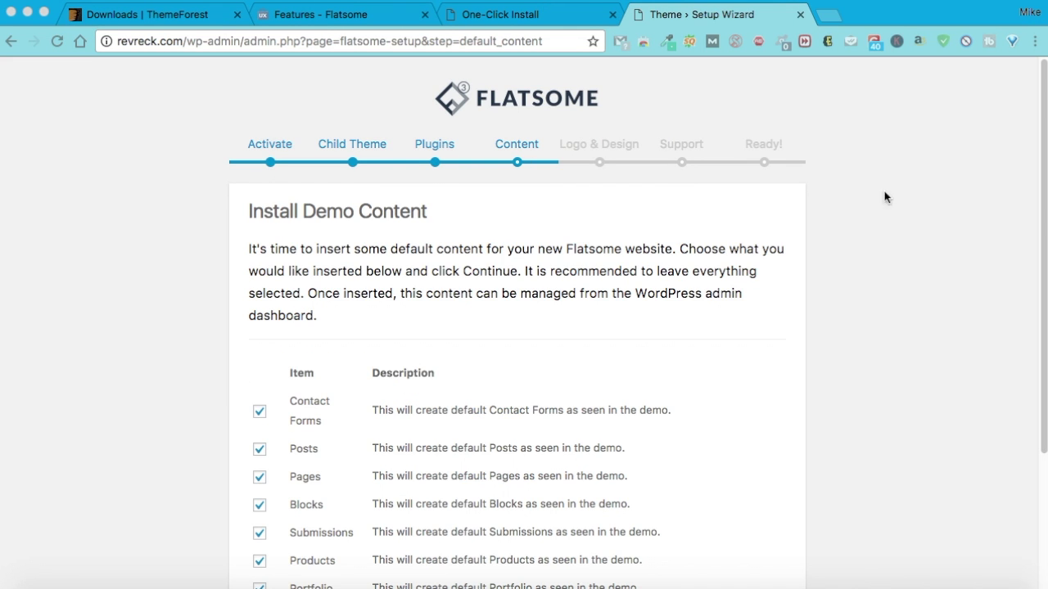
Install the Flatsome demo content with every item selected, from contact forms to settings, and follow the import's progress
{"action": "scroll", "coordinate": [884, 196], "scroll_direction": "down", "scroll_amount": 5}
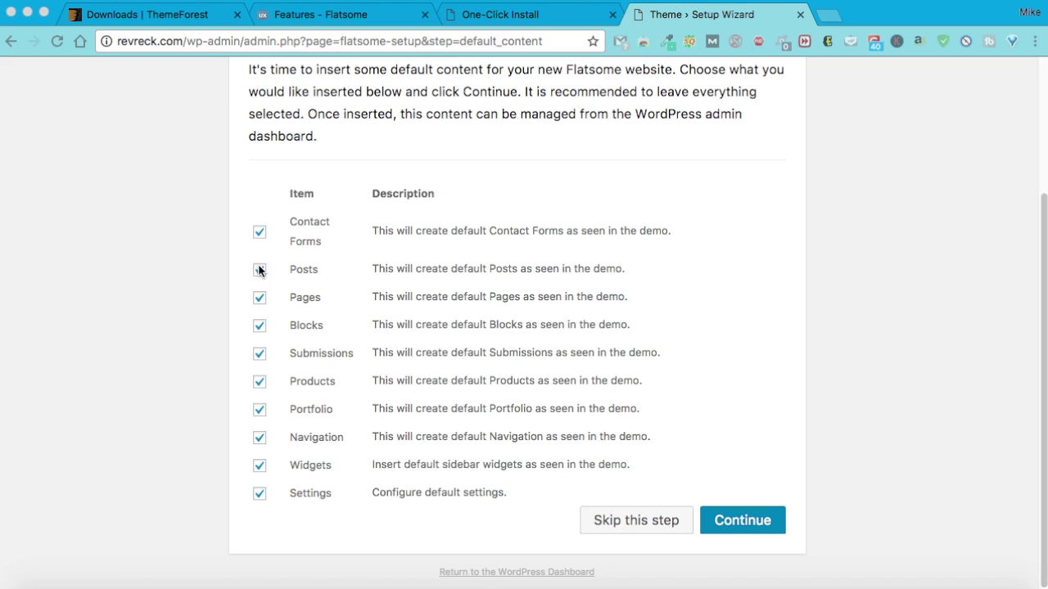
{"action": "left_click", "coordinate": [734, 521]}
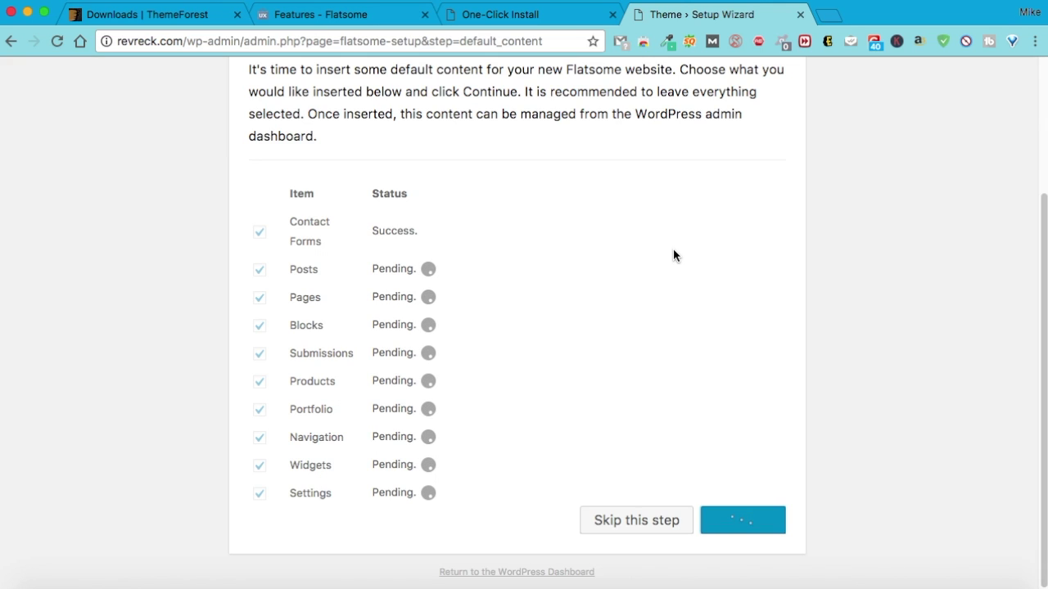
{"action": "scroll", "coordinate": [673, 256], "scroll_direction": "up", "scroll_amount": 4}
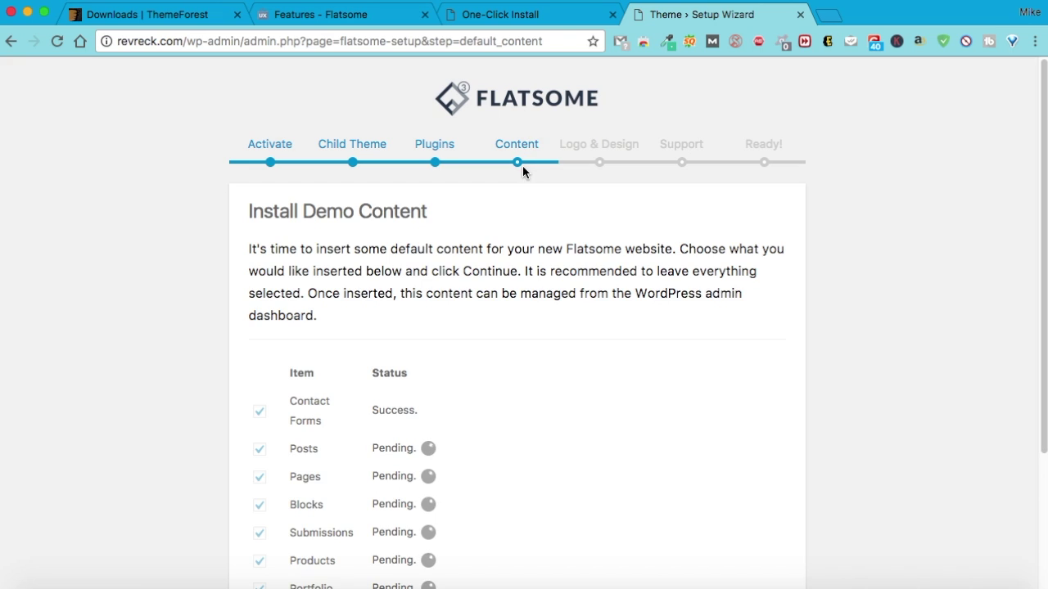
{"action": "scroll", "coordinate": [515, 161], "scroll_direction": "down", "scroll_amount": 4}
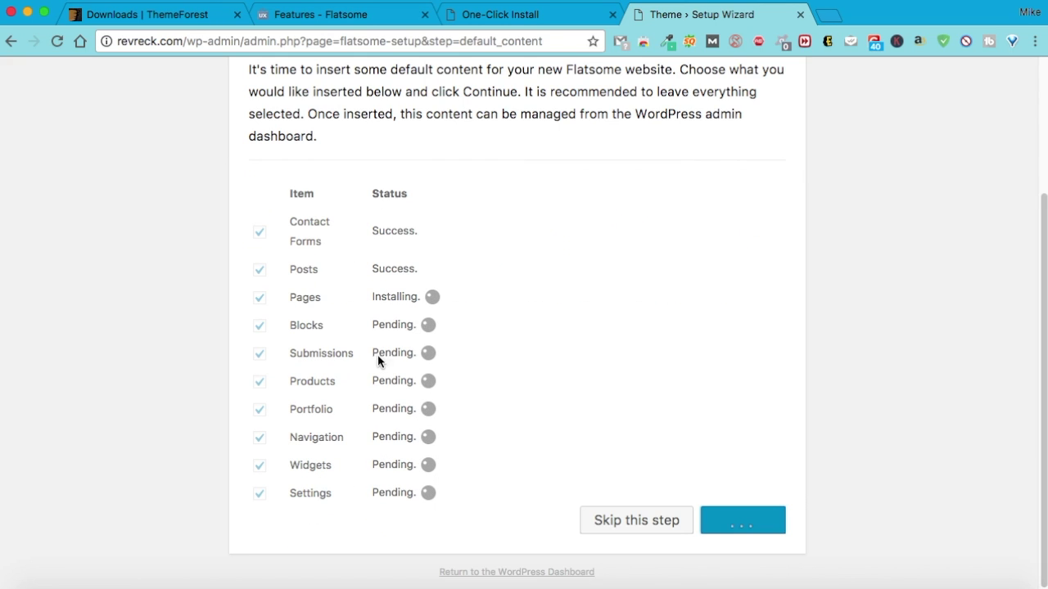
{"action": "scroll", "coordinate": [419, 356], "scroll_direction": "up", "scroll_amount": 2}
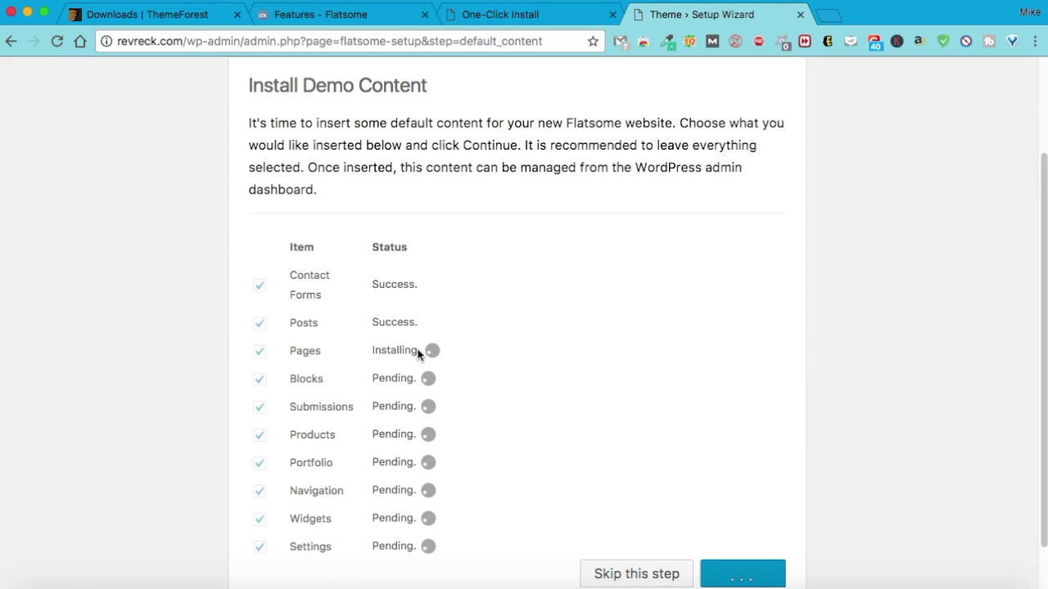
{"action": "scroll", "coordinate": [419, 355], "scroll_direction": "up", "scroll_amount": 2}
{"action": "scroll", "coordinate": [393, 311], "scroll_direction": "down", "scroll_amount": 1}
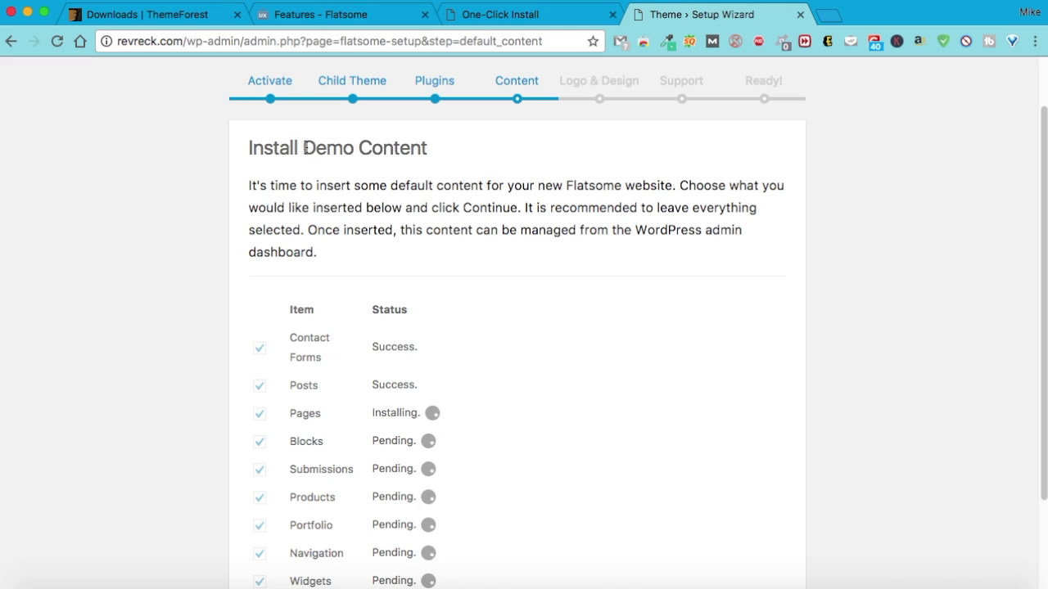
{"action": "left_click_drag", "start_coordinate": [304, 148], "coordinate": [427, 149]}
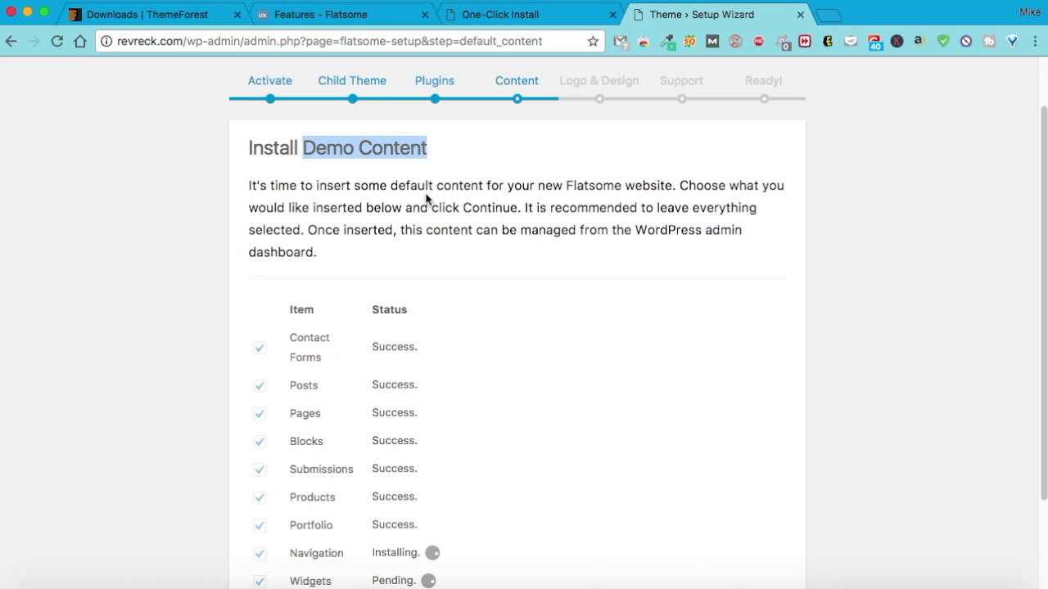
{"action": "scroll", "coordinate": [426, 198], "scroll_direction": "down", "scroll_amount": 2}
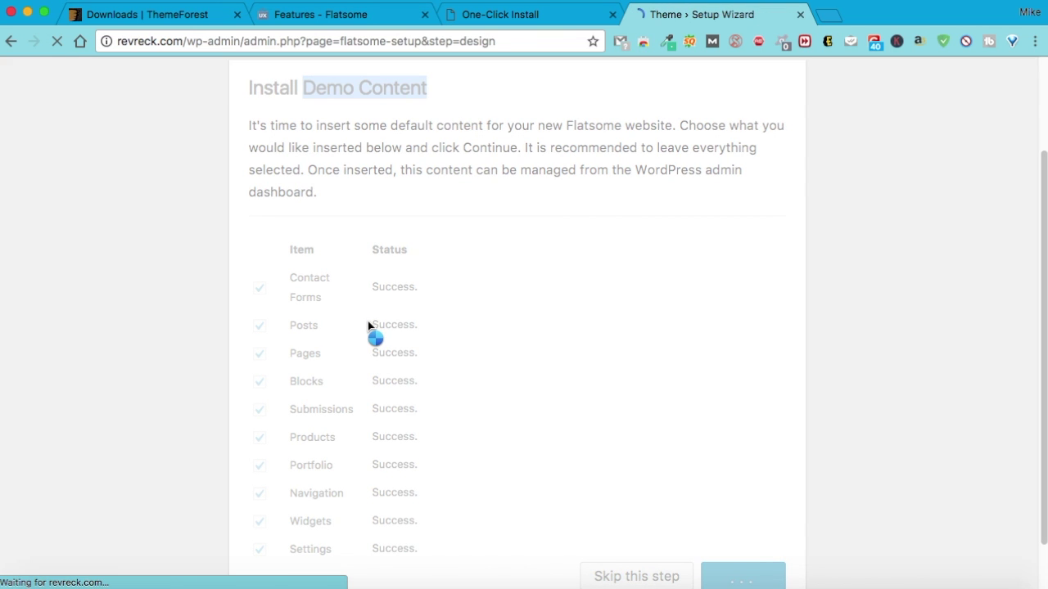
Select the "We're a Creative Agency" design preset for the site and continue past the Logo & Design stage
{"action": "scroll", "coordinate": [369, 315], "scroll_direction": "down", "scroll_amount": 4}
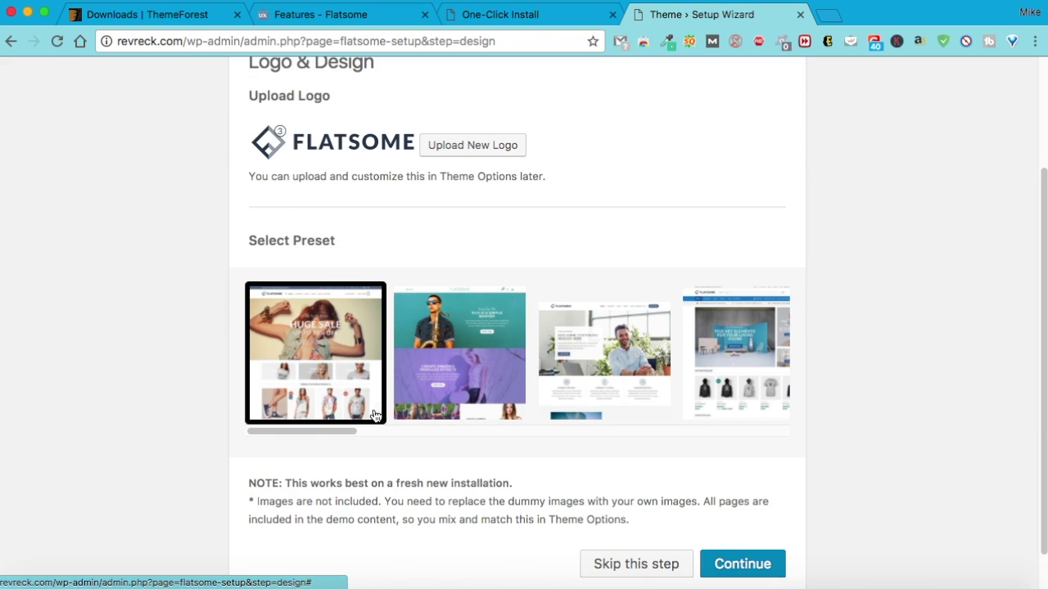
{"action": "left_click_drag", "start_coordinate": [329, 430], "coordinate": [760, 411]}
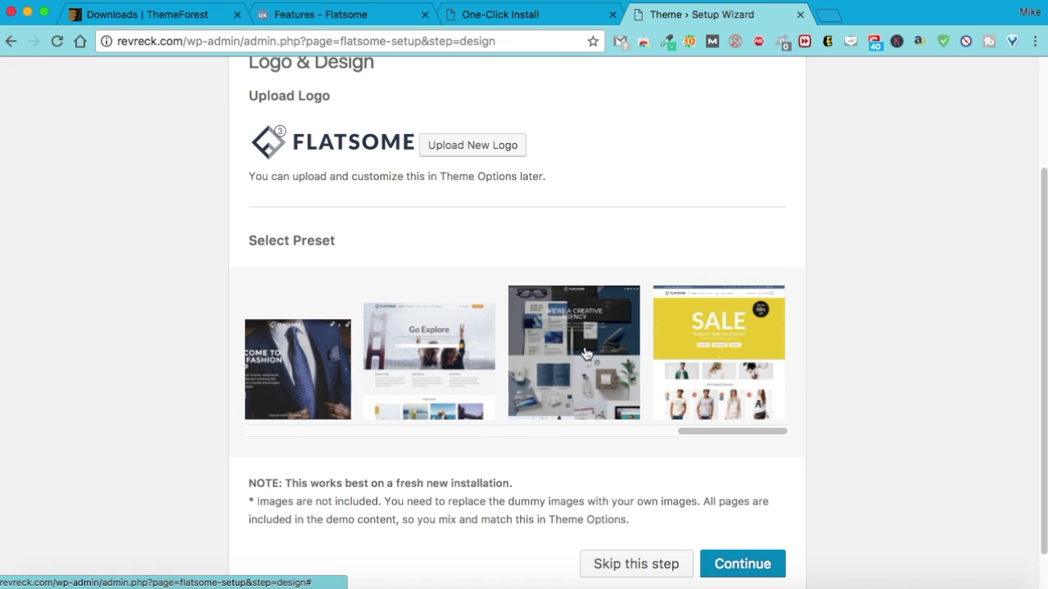
{"action": "mouse_move", "coordinate": [694, 434]}
{"action": "left_mouse_down"}
{"action": "mouse_move", "coordinate": [642, 431]}
{"action": "mouse_move", "coordinate": [694, 434]}
{"action": "left_mouse_up"}
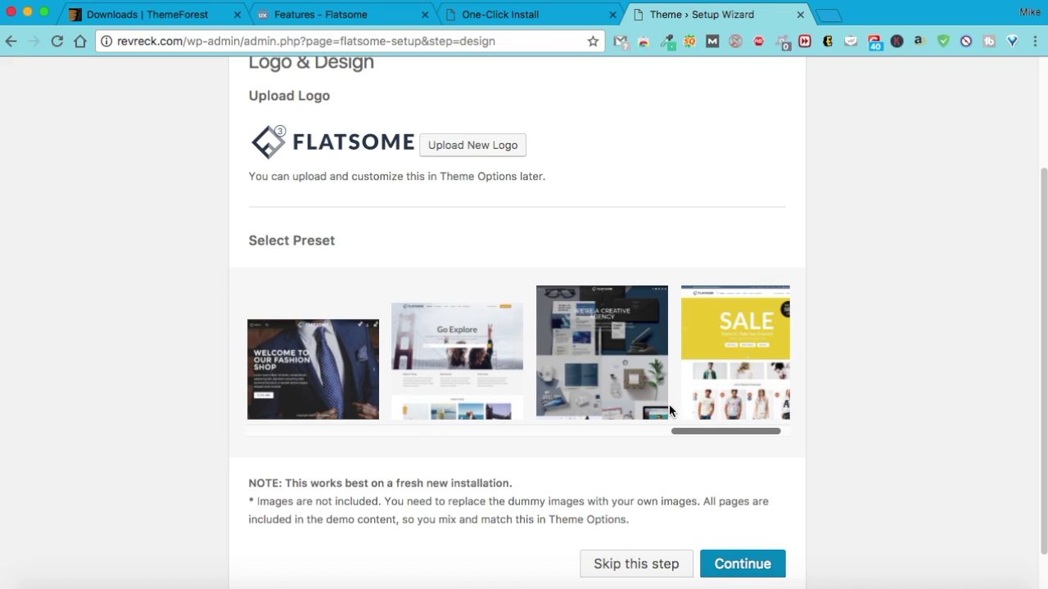
{"action": "left_click", "coordinate": [608, 360]}
{"action": "left_click", "coordinate": [715, 557]}
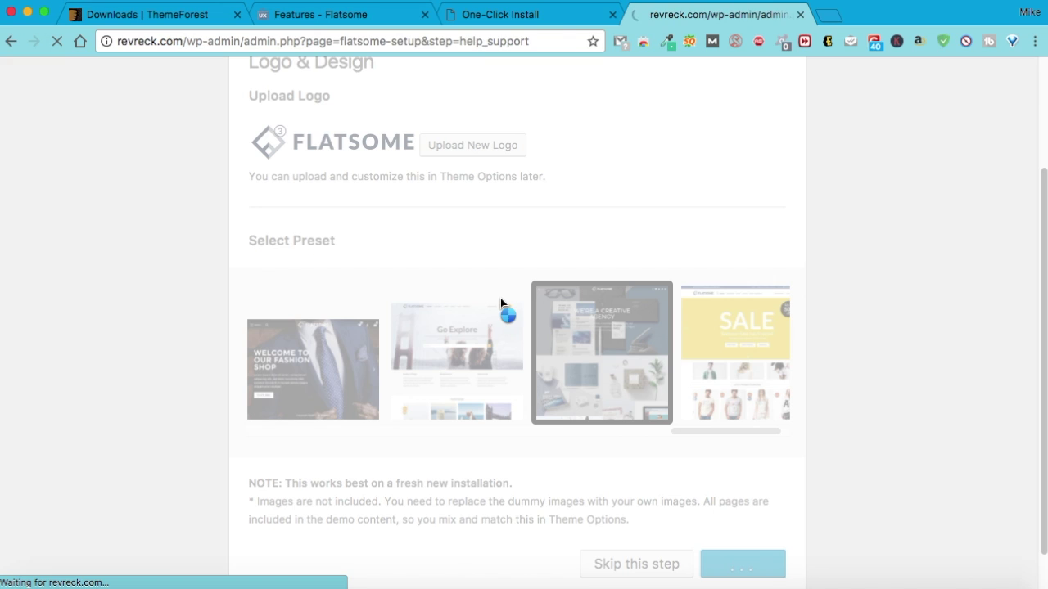
Agree to the theme's item support terms to finish the setup wizard and view the new website
{"action": "scroll", "coordinate": [525, 319], "scroll_direction": "down", "scroll_amount": 3}
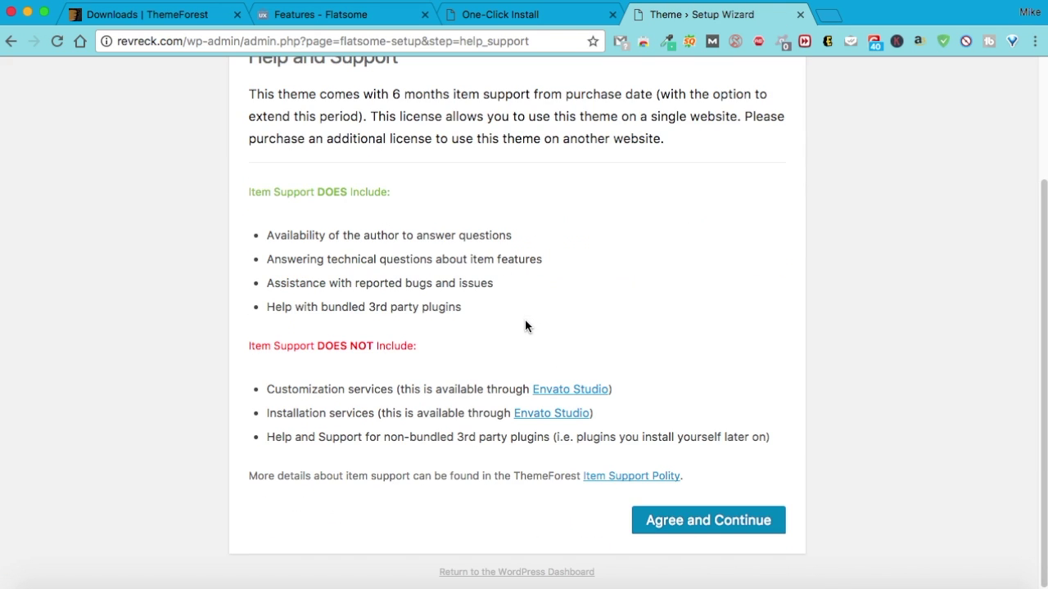
{"action": "left_click", "coordinate": [717, 520]}
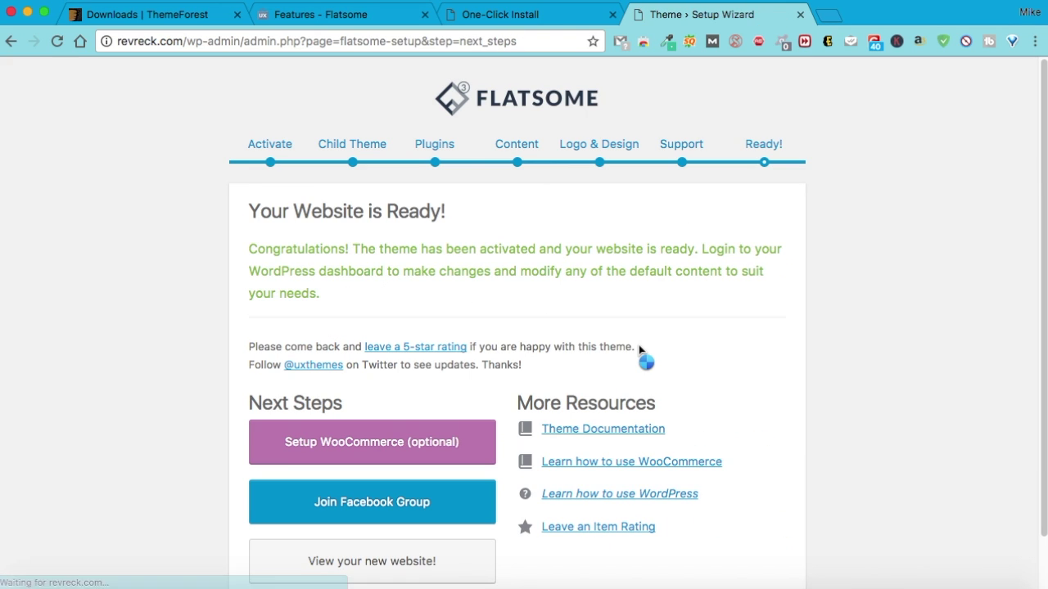
{"action": "scroll", "coordinate": [269, 323], "scroll_direction": "down", "scroll_amount": 1}
{"action": "left_click", "coordinate": [371, 507]}
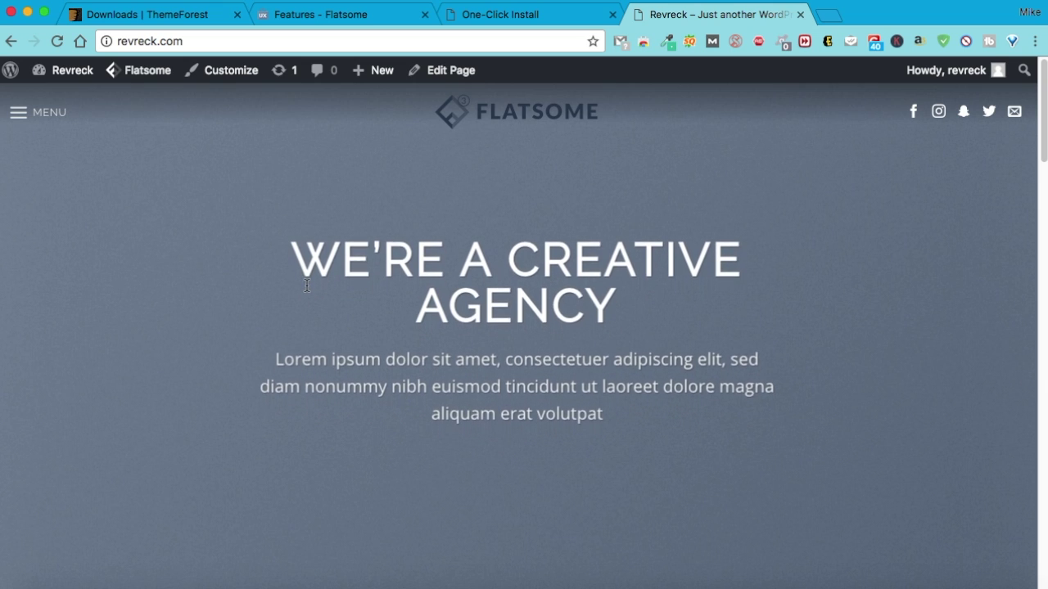
Look over the new Agency homepage from its creative agency banner down to the Contact Us section
{"action": "scroll", "coordinate": [304, 291], "scroll_direction": "down", "scroll_amount": 5}
{"action": "scroll", "coordinate": [303, 301], "scroll_direction": "down", "scroll_amount": 10}
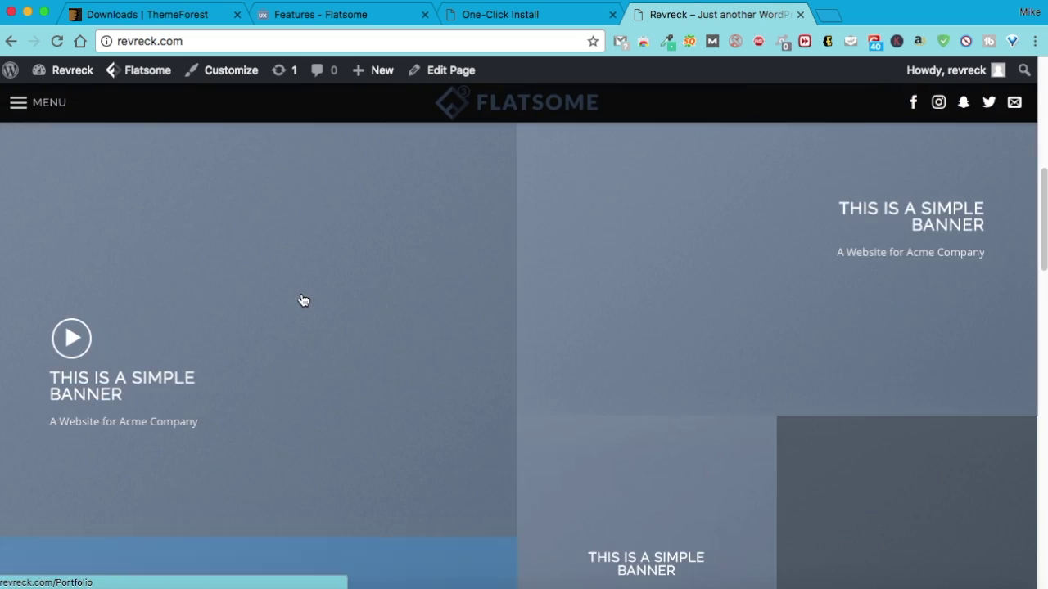
{"action": "scroll", "coordinate": [302, 300], "scroll_direction": "down", "scroll_amount": 5}
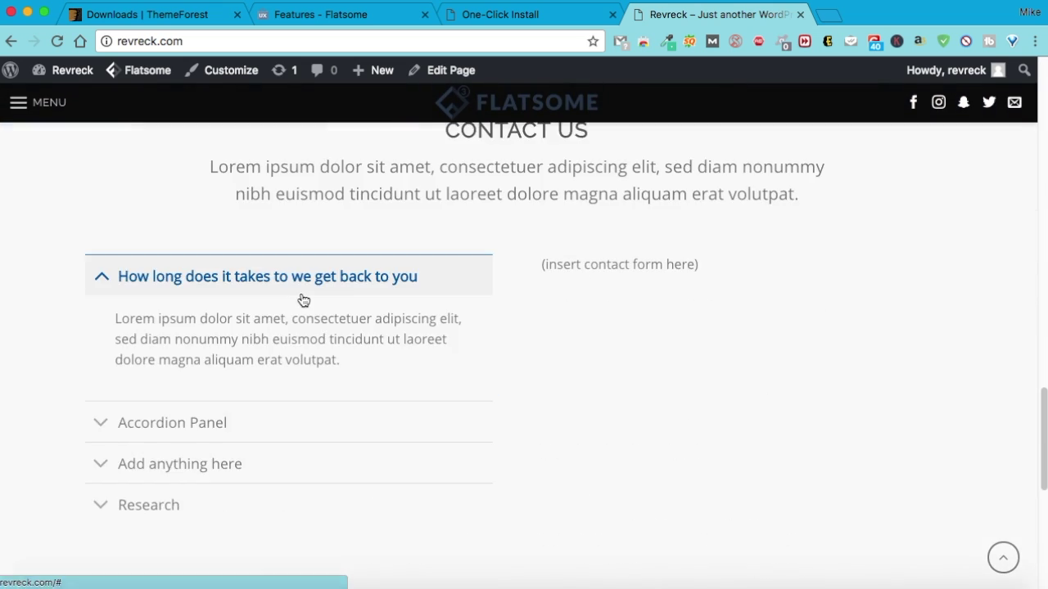
{"action": "scroll", "coordinate": [595, 296], "scroll_direction": "up", "scroll_amount": 15}
{"action": "scroll", "coordinate": [595, 297], "scroll_direction": "up", "scroll_amount": 10}
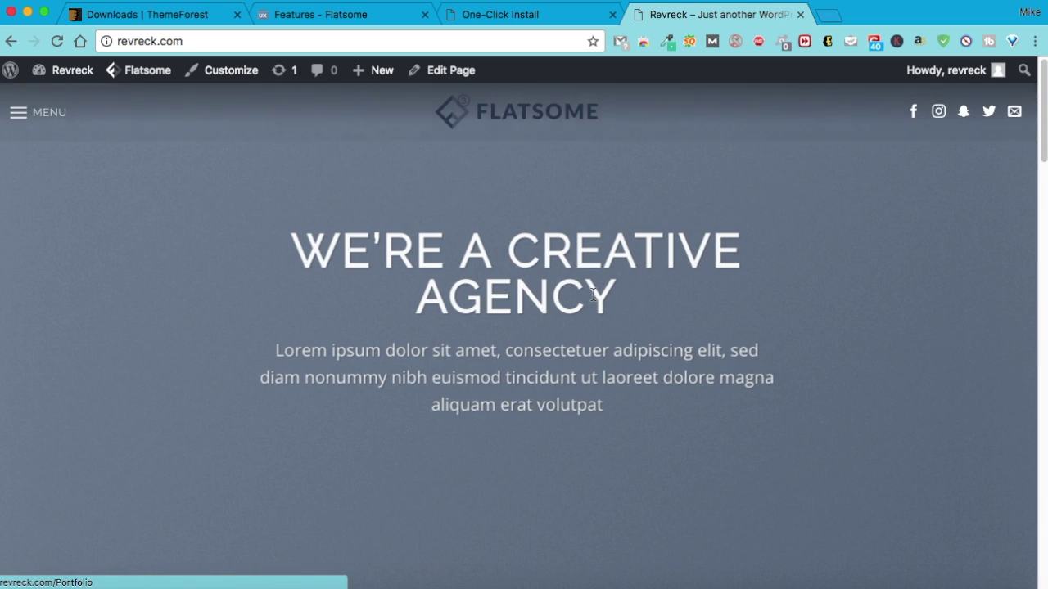
{"action": "scroll", "coordinate": [591, 294], "scroll_direction": "down", "scroll_amount": 5}
{"action": "scroll", "coordinate": [589, 291], "scroll_direction": "up", "scroll_amount": 5}
{"action": "scroll", "coordinate": [589, 290], "scroll_direction": "up", "scroll_amount": 1}
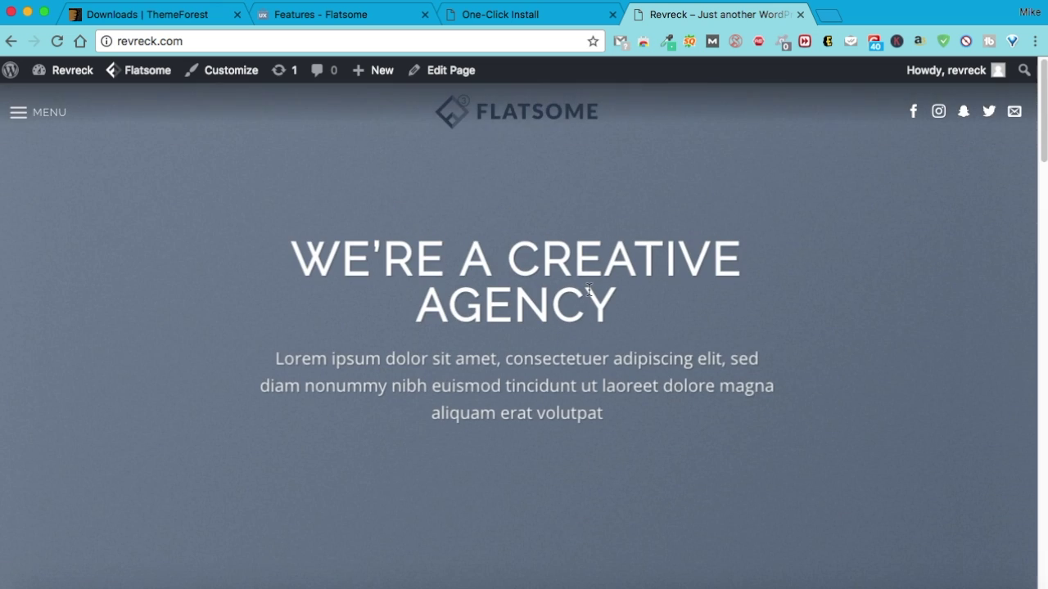
Open the homepage in UX Builder and the theme Customizer, each in a separate browser tab
{"action": "mouse_move", "coordinate": [440, 76]}
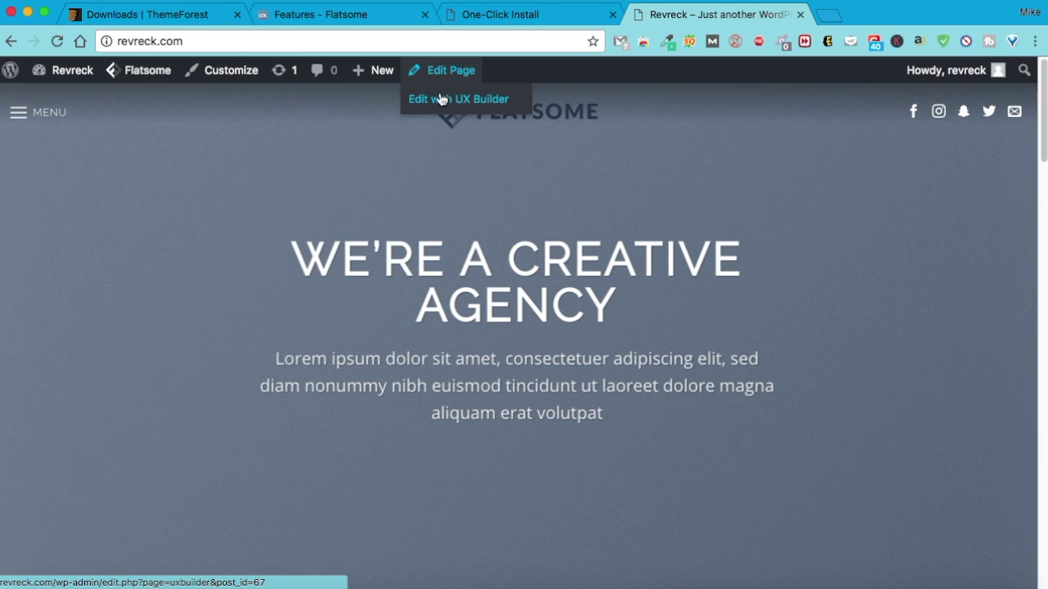
{"action": "left_click", "coordinate": [442, 99], "text": "super"}
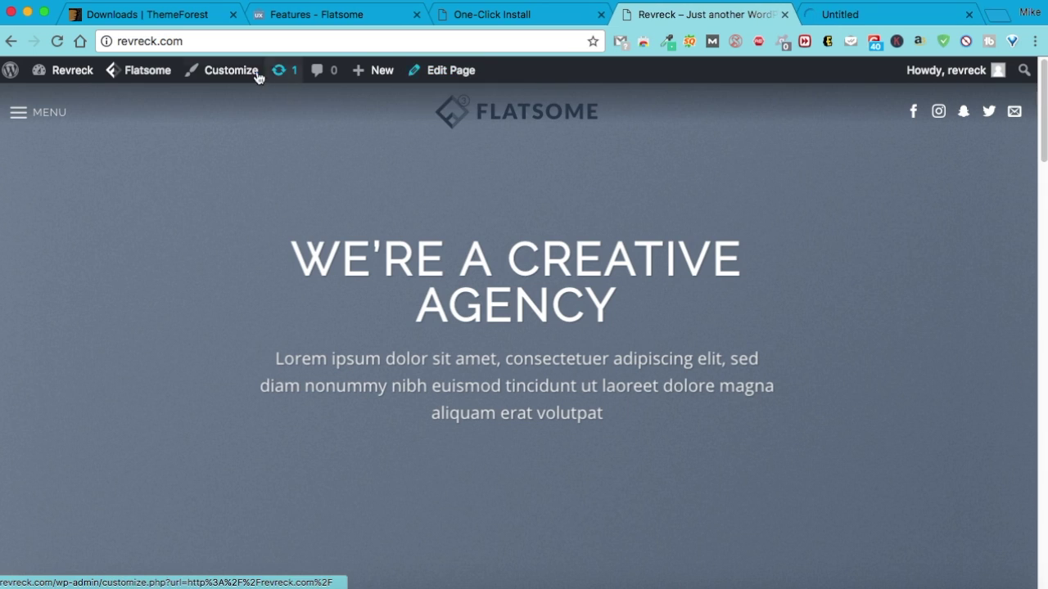
{"action": "left_click", "coordinate": [230, 69], "text": "super"}
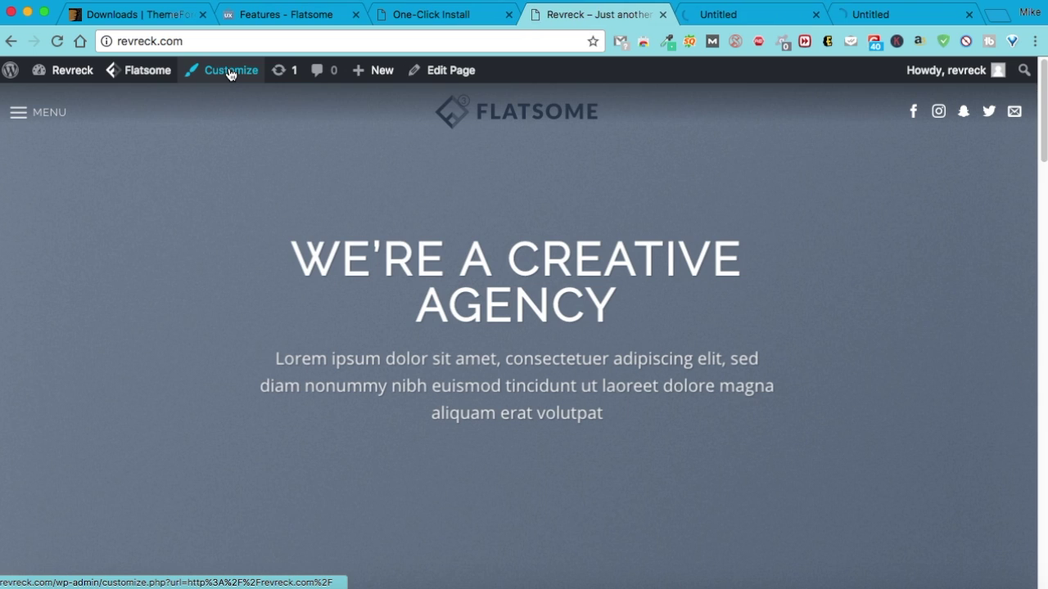
Open the homepage in the standard WordPress editor, examine its shortcode content and close that tab
{"action": "left_click", "coordinate": [440, 72]}
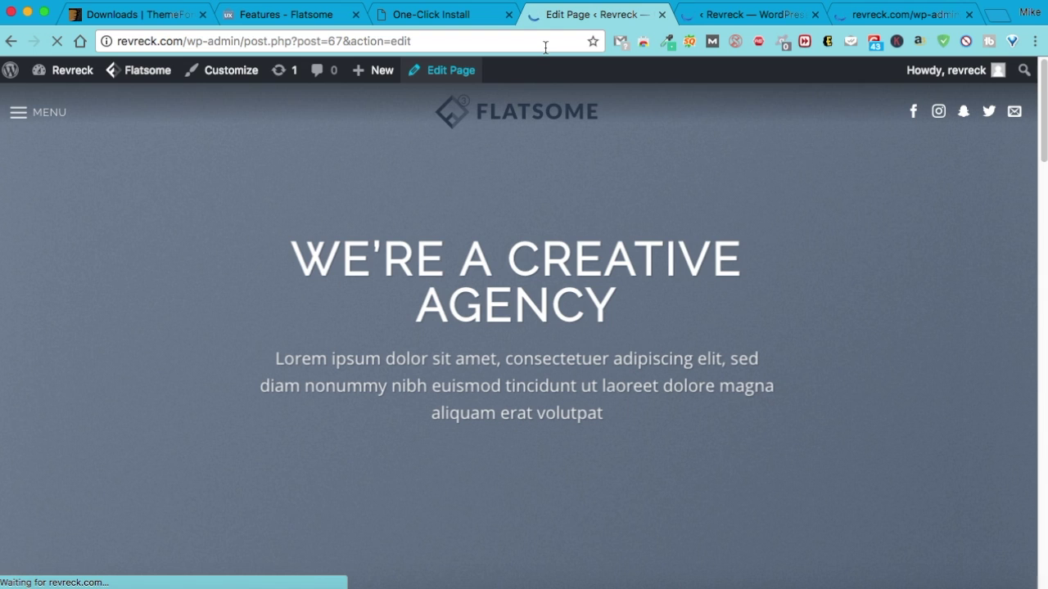
{"action": "scroll", "coordinate": [486, 250], "scroll_direction": "down", "scroll_amount": 2}
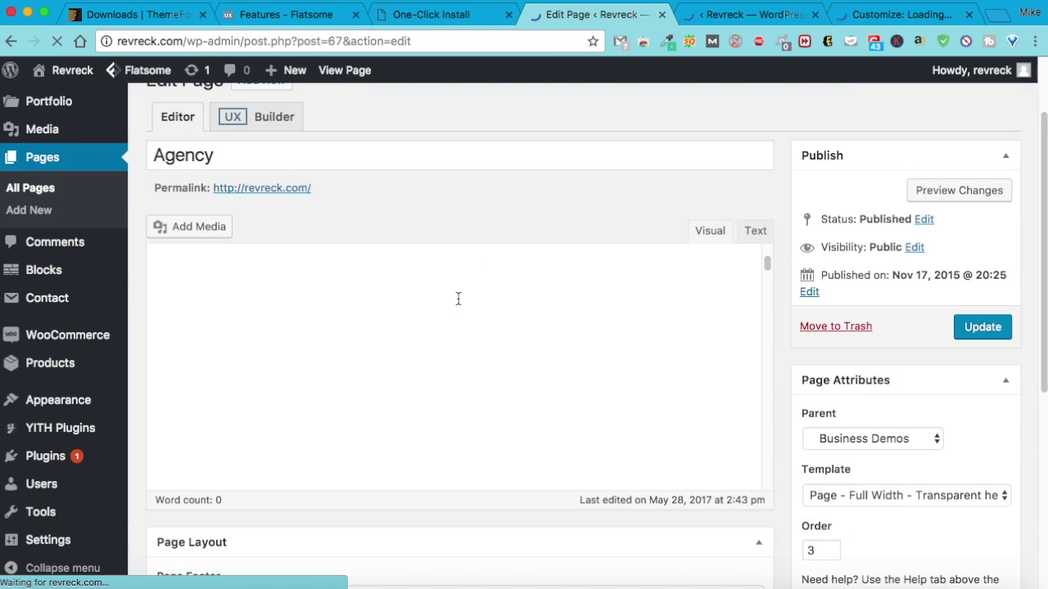
{"action": "scroll", "coordinate": [461, 290], "scroll_direction": "down", "scroll_amount": 1}
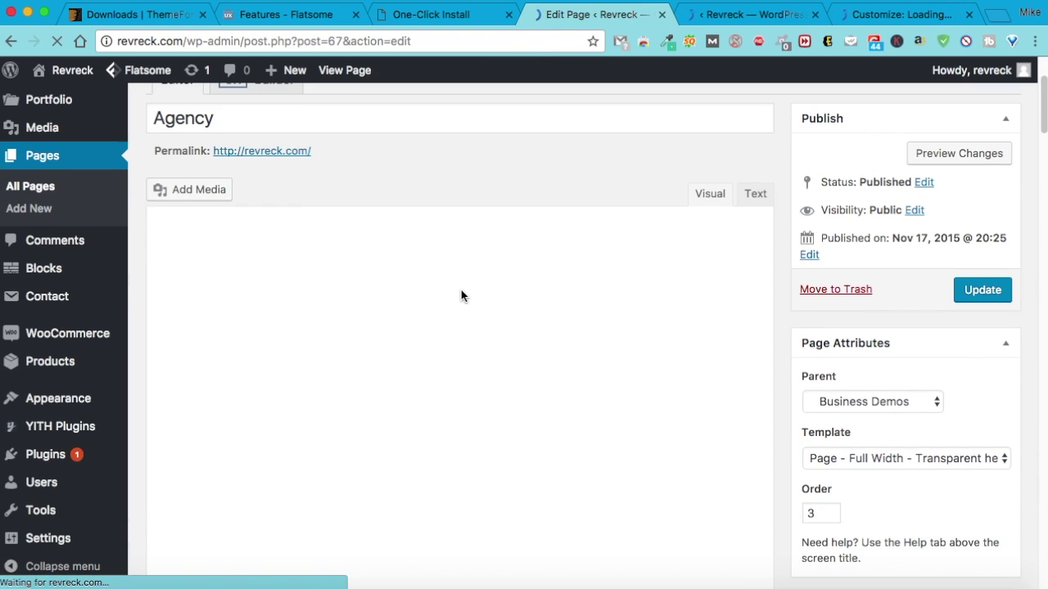
{"action": "scroll", "coordinate": [461, 293], "scroll_direction": "down", "scroll_amount": 7}
{"action": "scroll", "coordinate": [461, 291], "scroll_direction": "down", "scroll_amount": 10}
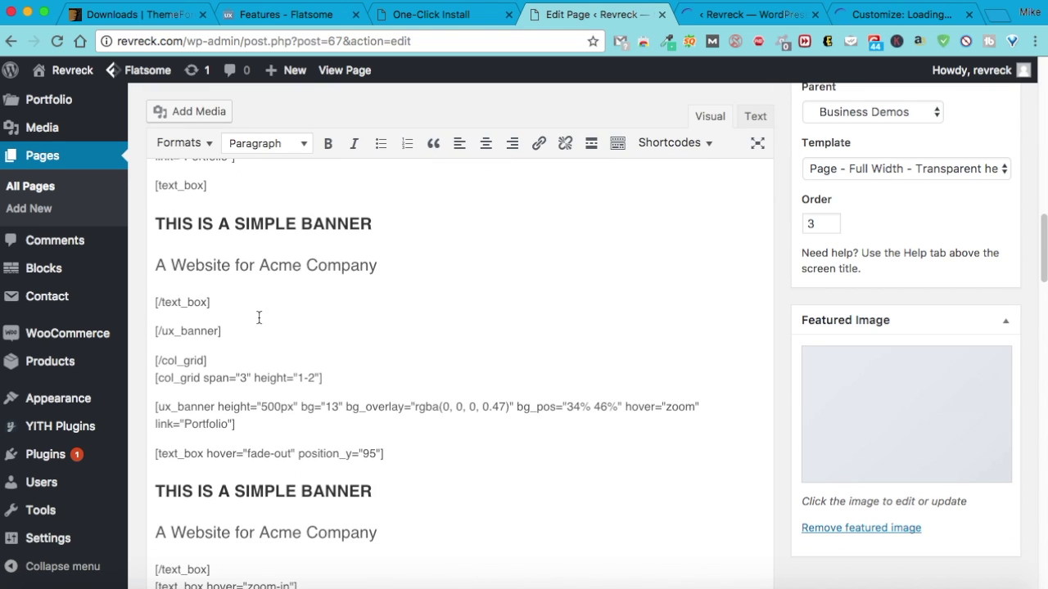
{"action": "scroll", "coordinate": [211, 184], "scroll_direction": "up", "scroll_amount": 1}
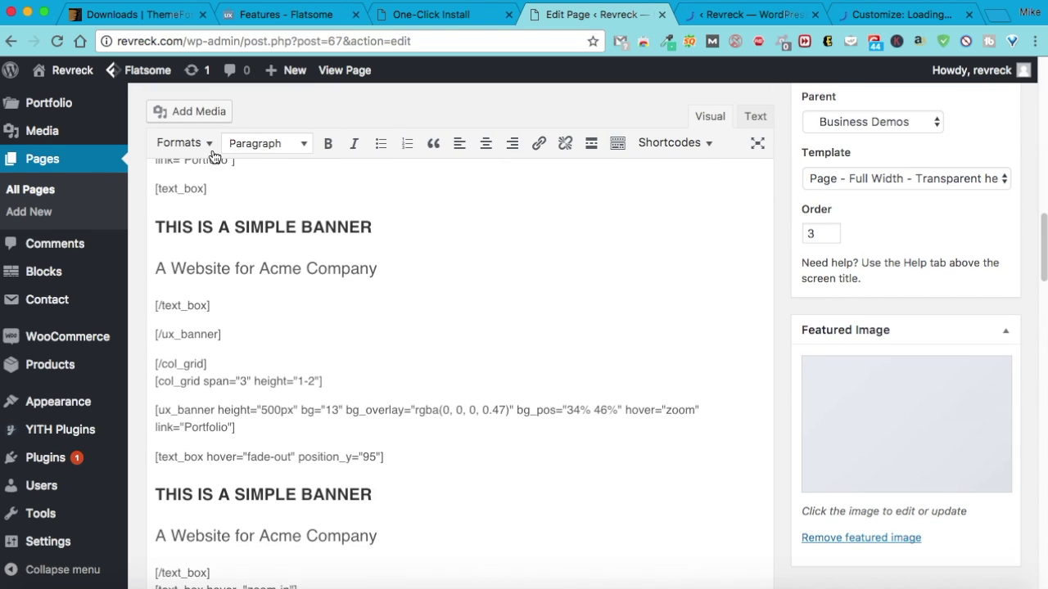
{"action": "left_click", "coordinate": [661, 15]}
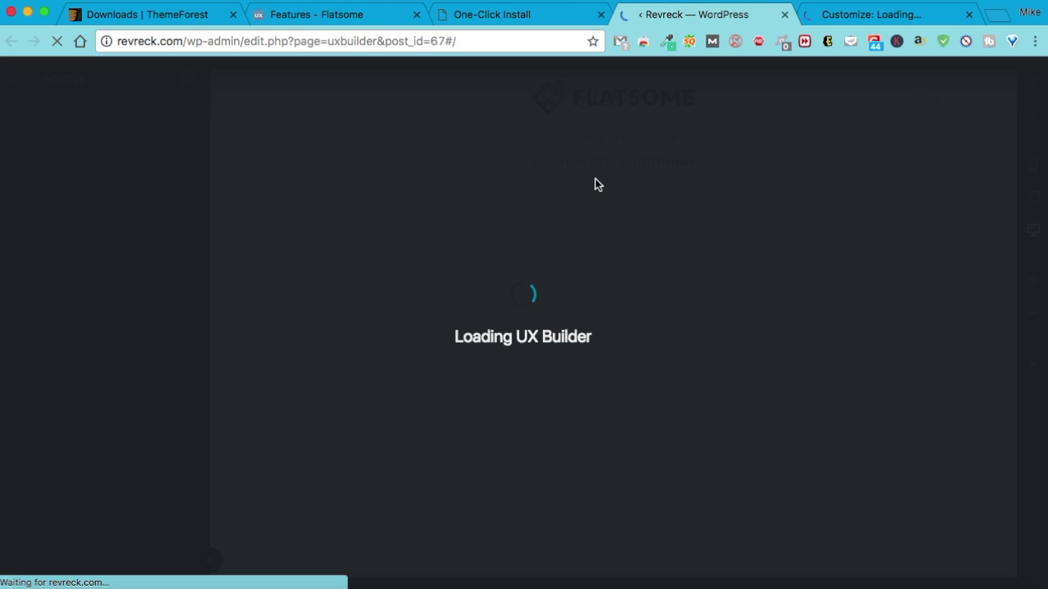
In UX Builder, replace the homepage banner's background image with dummy-prod-1.jpg from the Media Library and apply the change
{"action": "left_click", "coordinate": [854, 23]}
{"action": "left_click", "coordinate": [709, 24]}
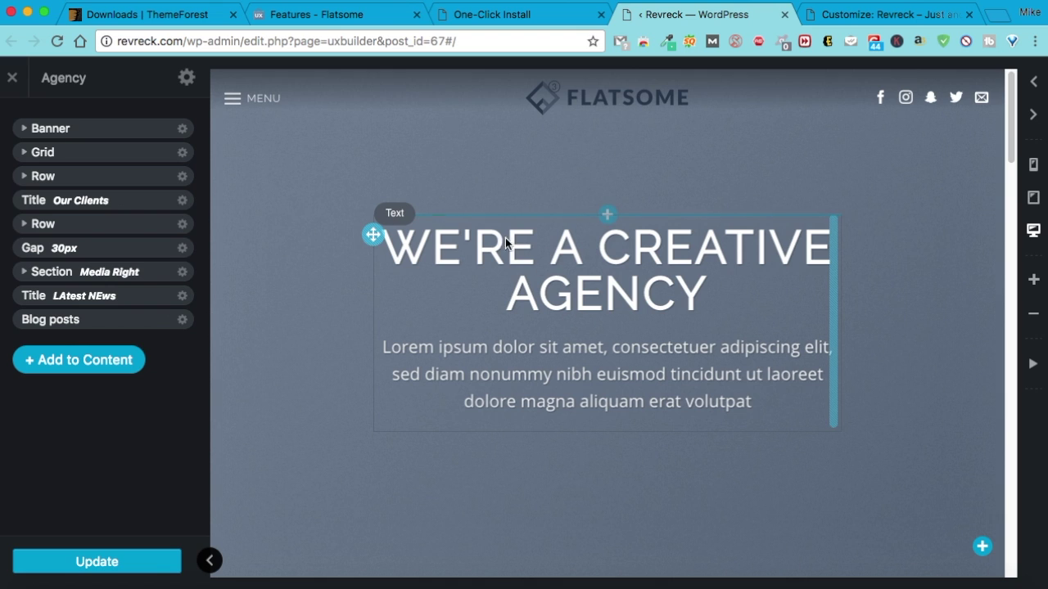
{"action": "left_click", "coordinate": [313, 166]}
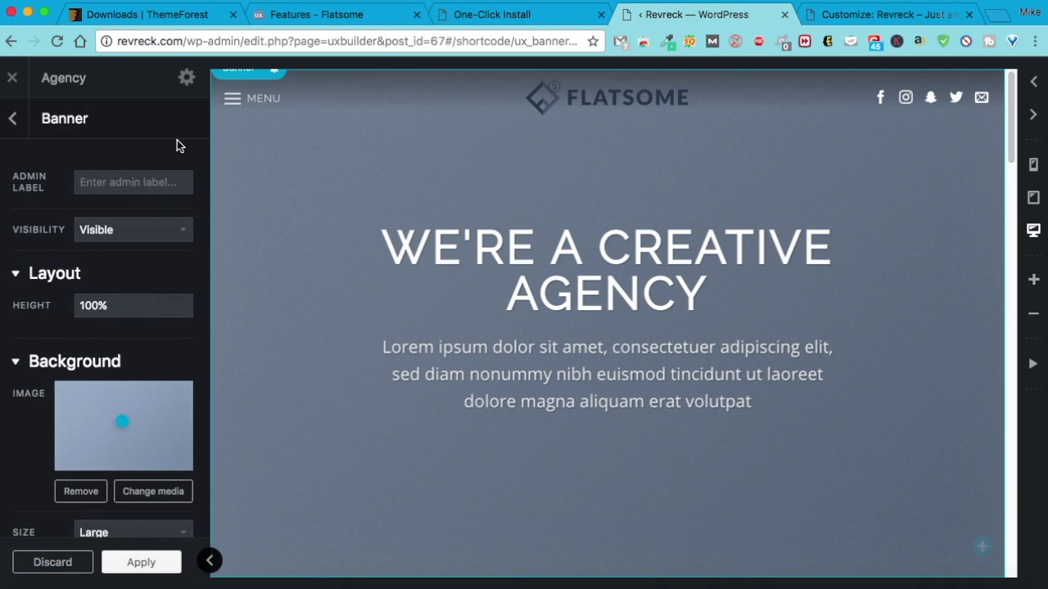
{"action": "scroll", "coordinate": [140, 229], "scroll_direction": "down", "scroll_amount": 2}
{"action": "left_click", "coordinate": [159, 455]}
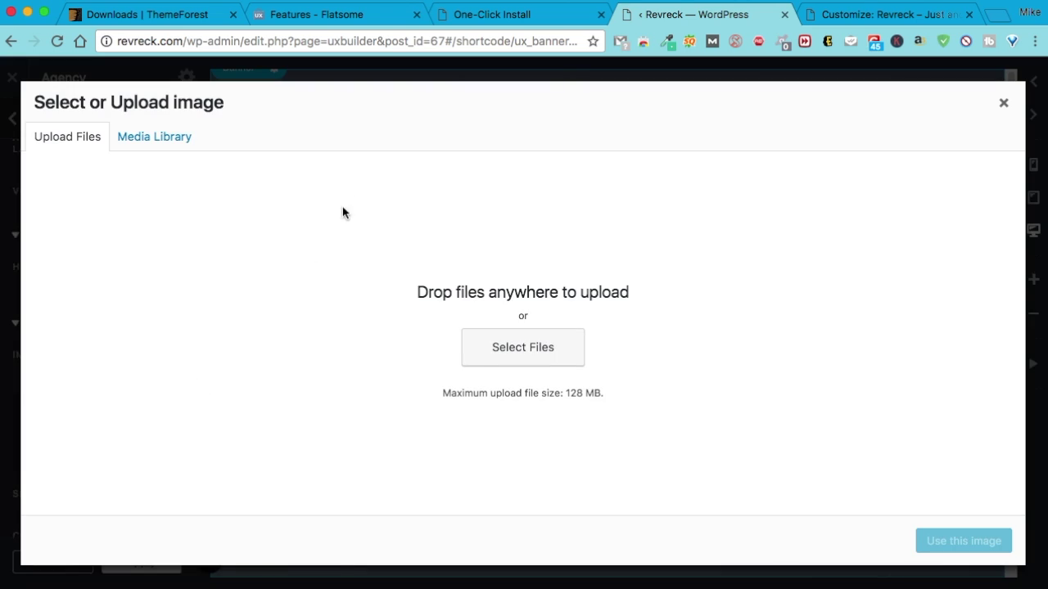
{"action": "left_click", "coordinate": [152, 141]}
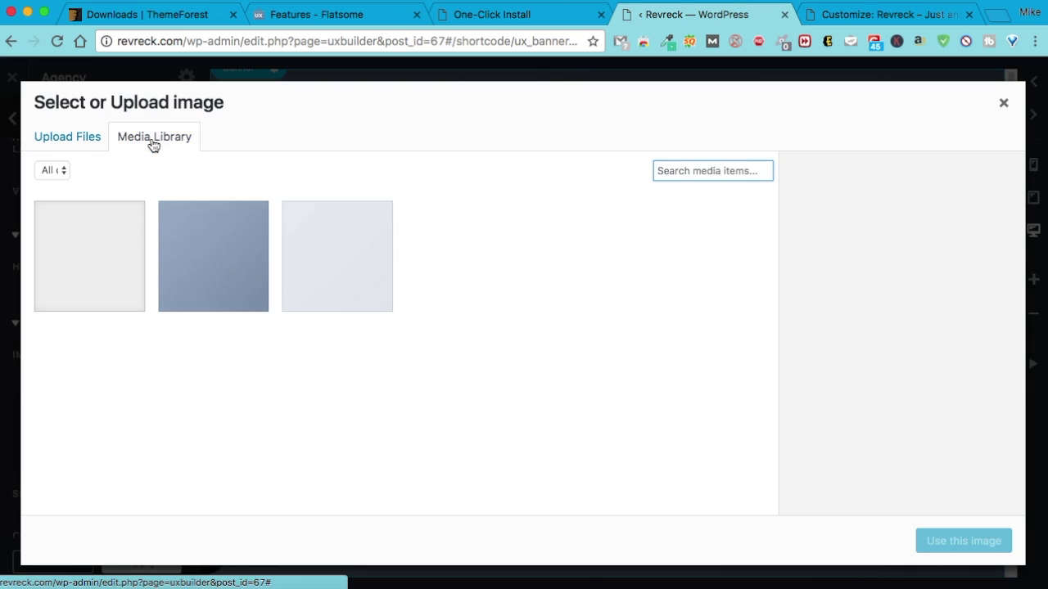
{"action": "left_click", "coordinate": [75, 142]}
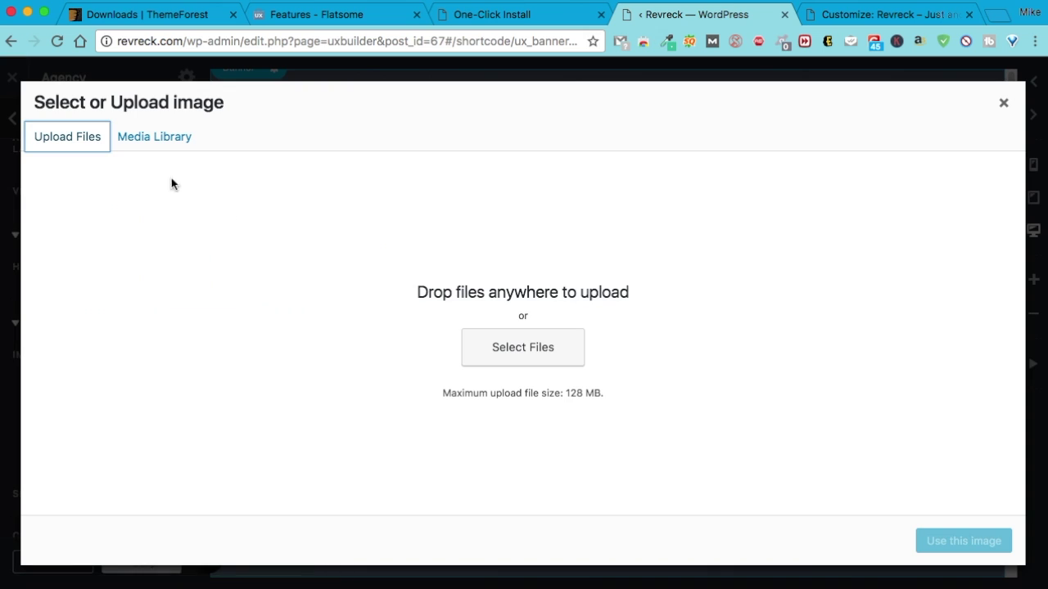
{"action": "left_click", "coordinate": [147, 139]}
{"action": "left_click", "coordinate": [101, 246]}
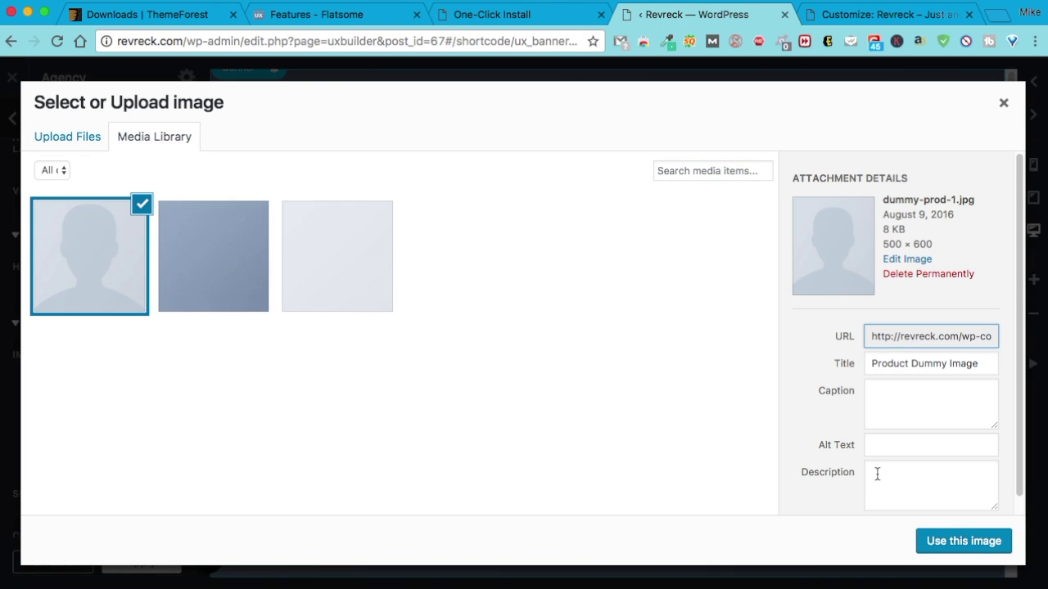
{"action": "left_click", "coordinate": [940, 544]}
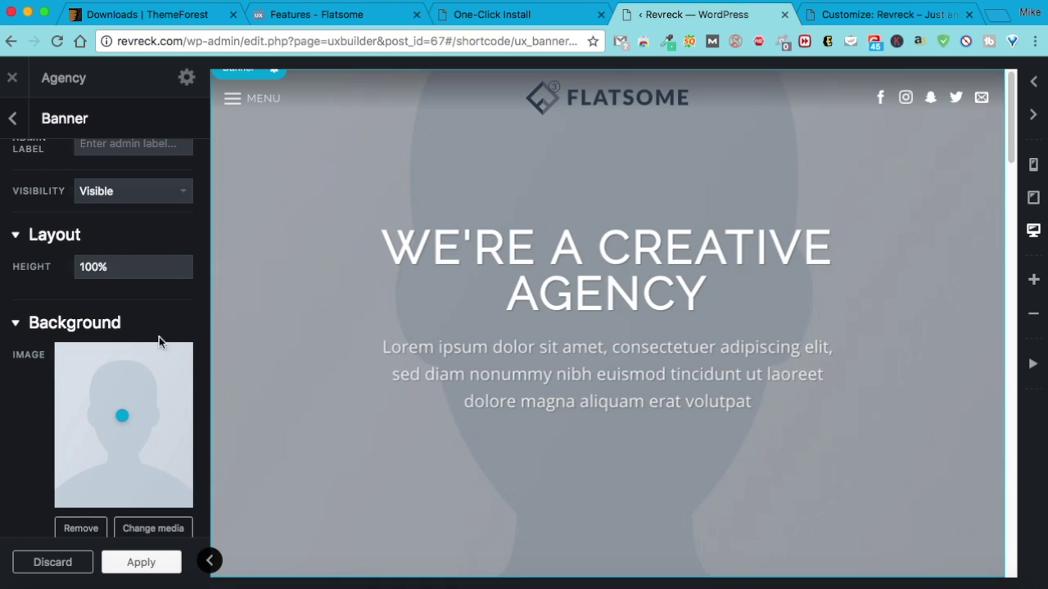
{"action": "left_click", "coordinate": [142, 561]}
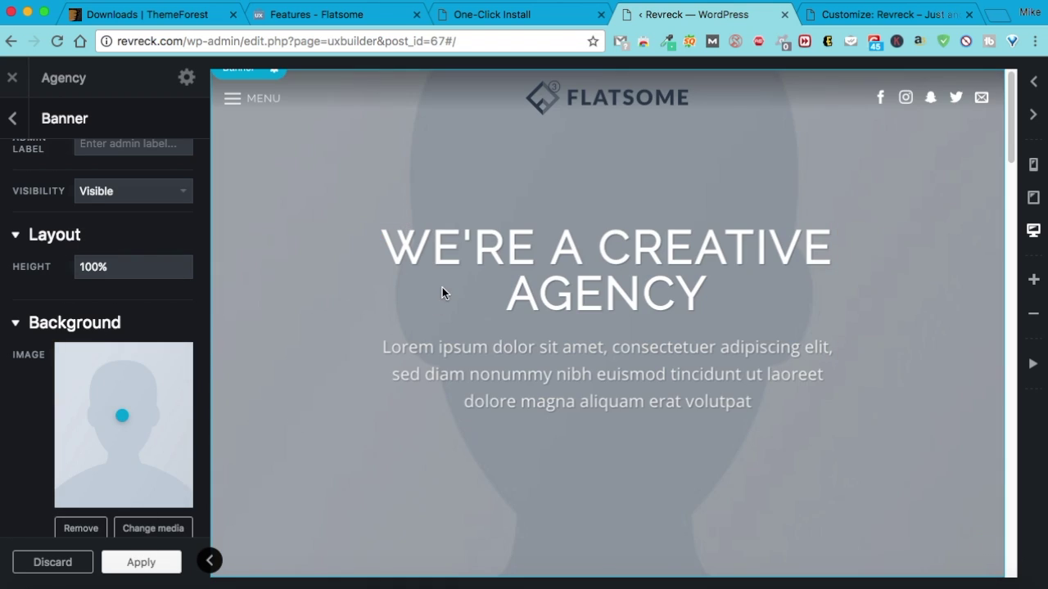
Examine the settings of the banner's text and of the Browse Portfolio column, and look over the Contact Us section
{"action": "left_click", "coordinate": [625, 287]}
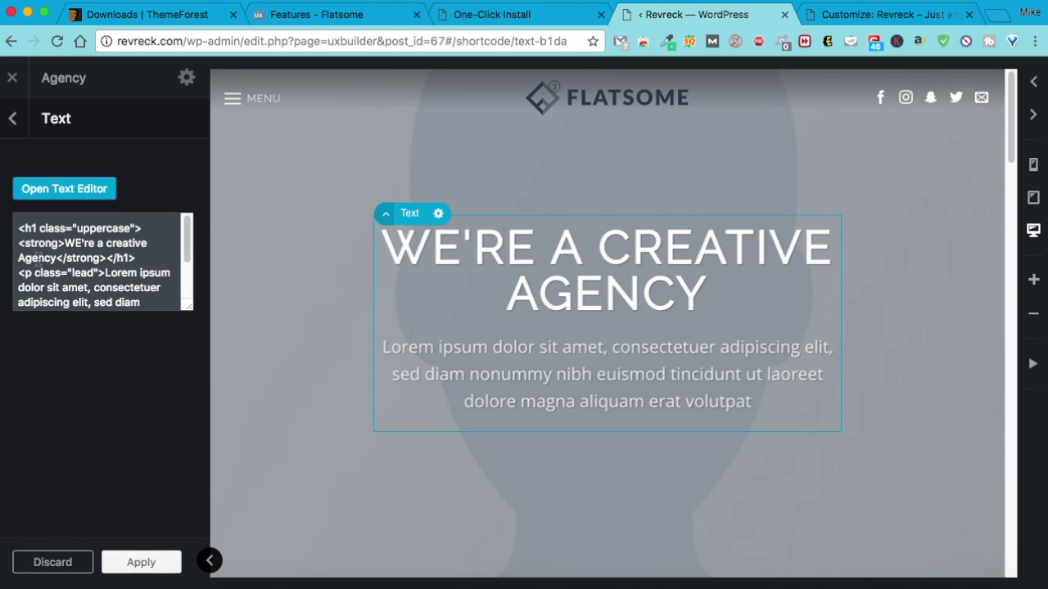
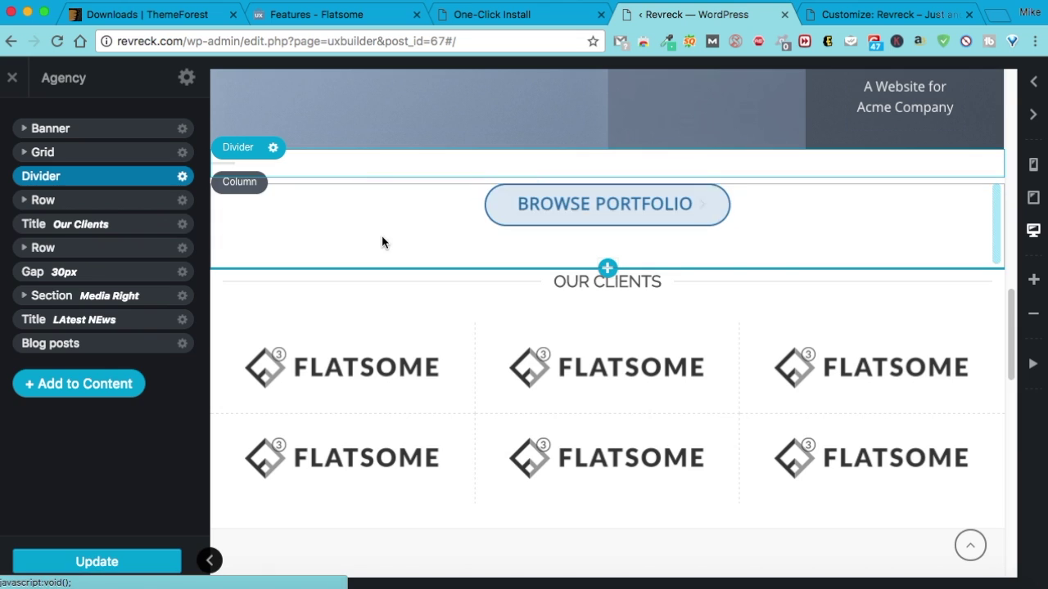
{"action": "left_click", "coordinate": [365, 234]}
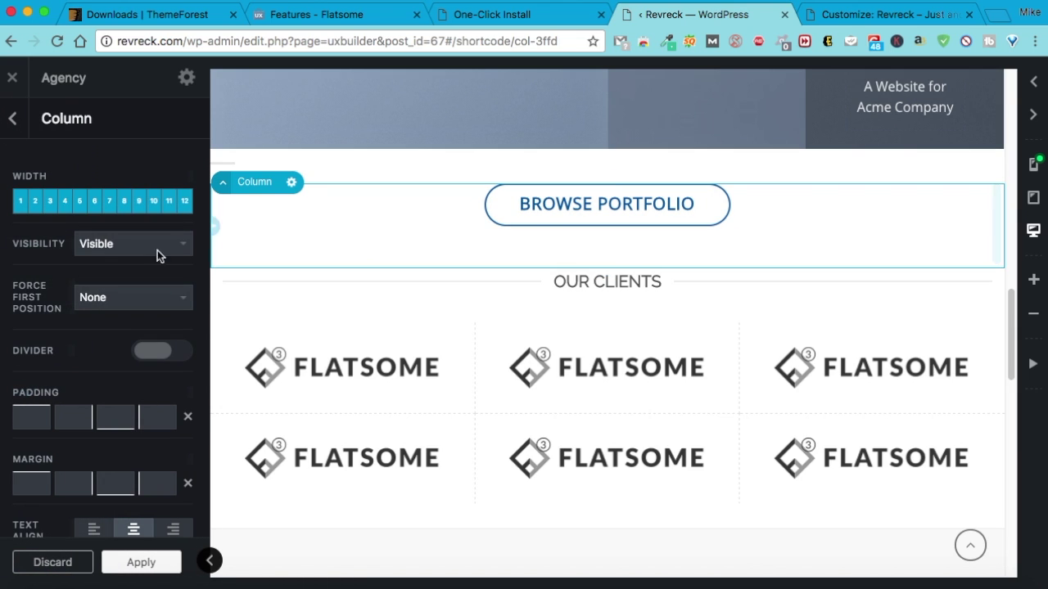
{"action": "scroll", "coordinate": [103, 348], "scroll_direction": "down", "scroll_amount": 10}
{"action": "scroll", "coordinate": [103, 347], "scroll_direction": "down", "scroll_amount": 5}
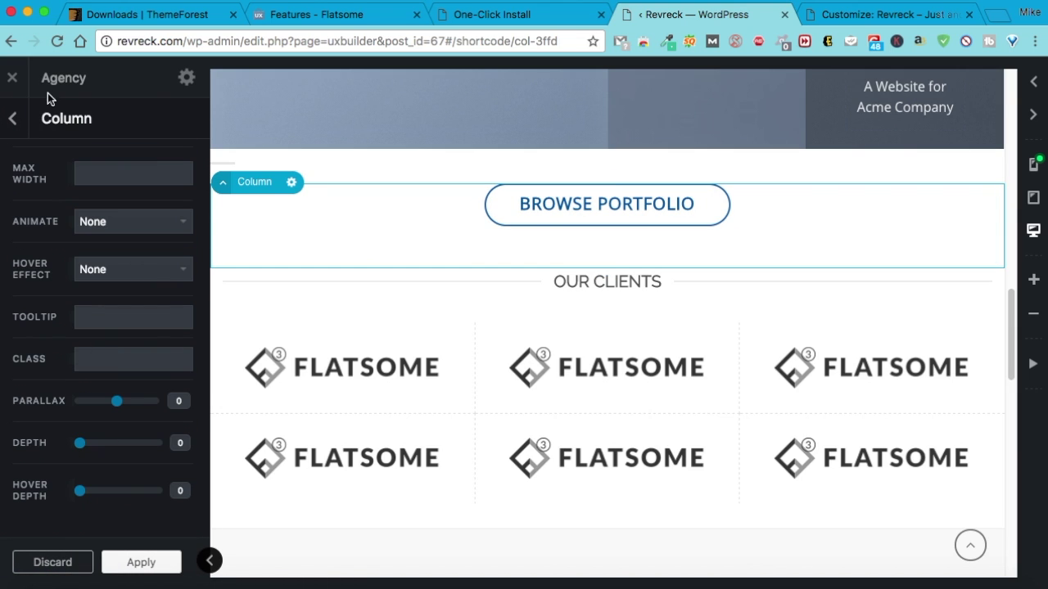
{"action": "left_click", "coordinate": [9, 120]}
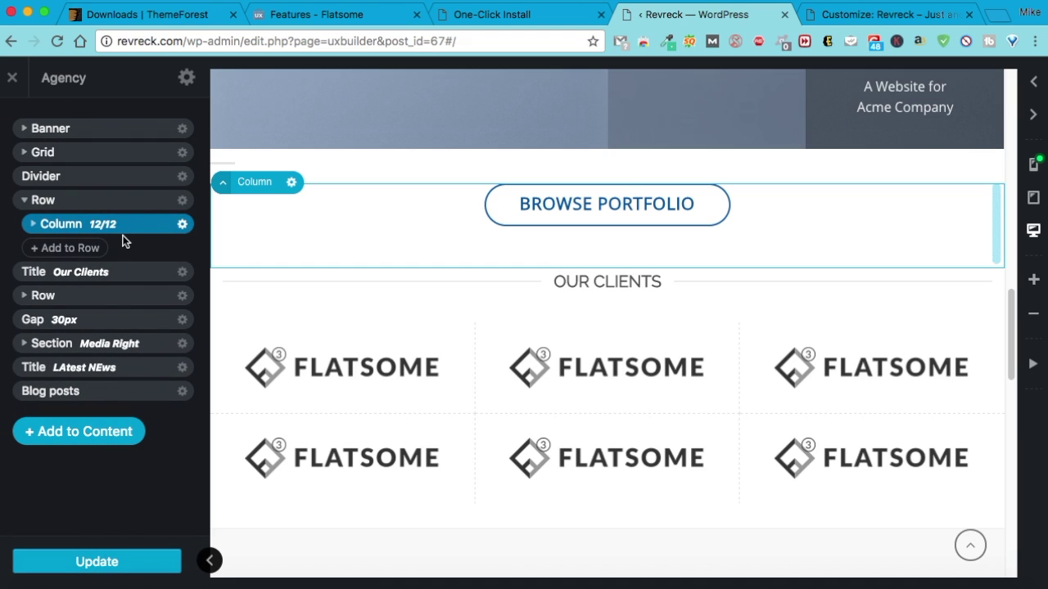
{"action": "scroll", "coordinate": [435, 257], "scroll_direction": "down", "scroll_amount": 5}
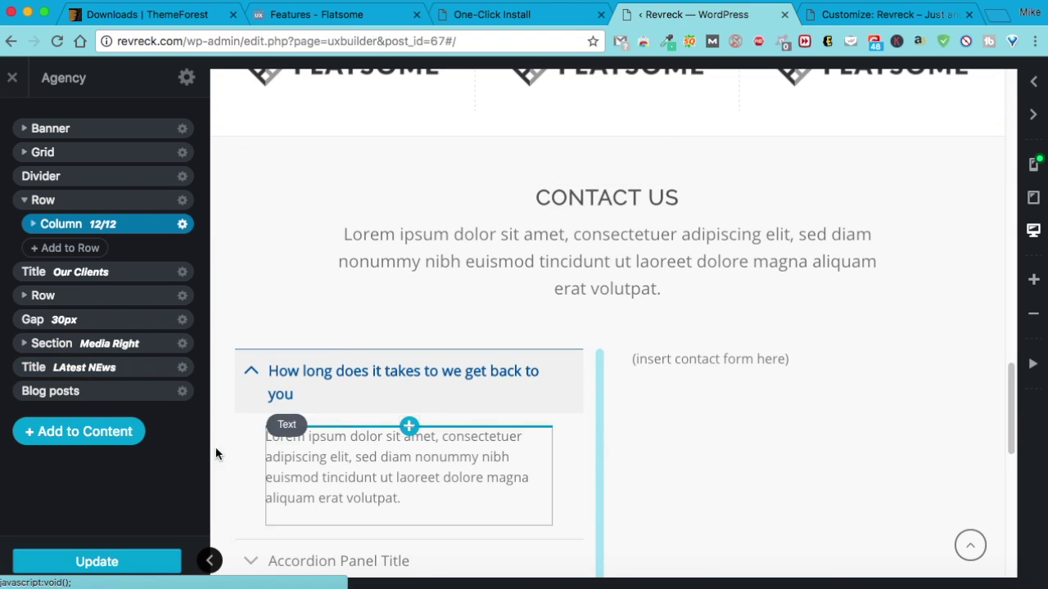
{"action": "scroll", "coordinate": [457, 426], "scroll_direction": "down", "scroll_amount": 3}
{"action": "scroll", "coordinate": [537, 328], "scroll_direction": "up", "scroll_amount": 5}
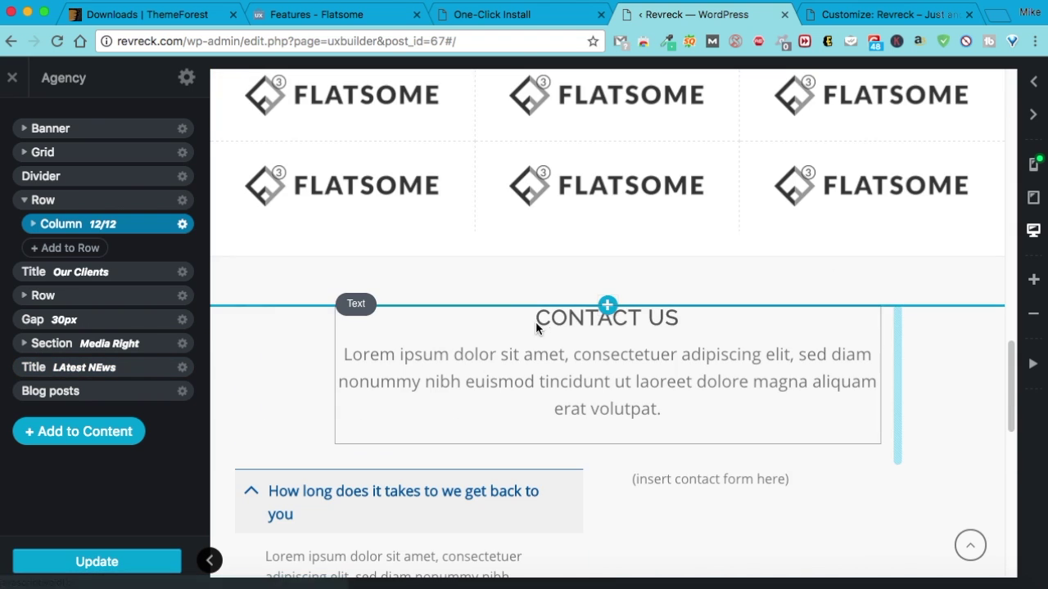
Add a Grid element with the Grid 6 preset to the end of the homepage content, below the Latest News posts
{"action": "scroll", "coordinate": [304, 391], "scroll_direction": "down", "scroll_amount": 2}
{"action": "left_click", "coordinate": [90, 434]}
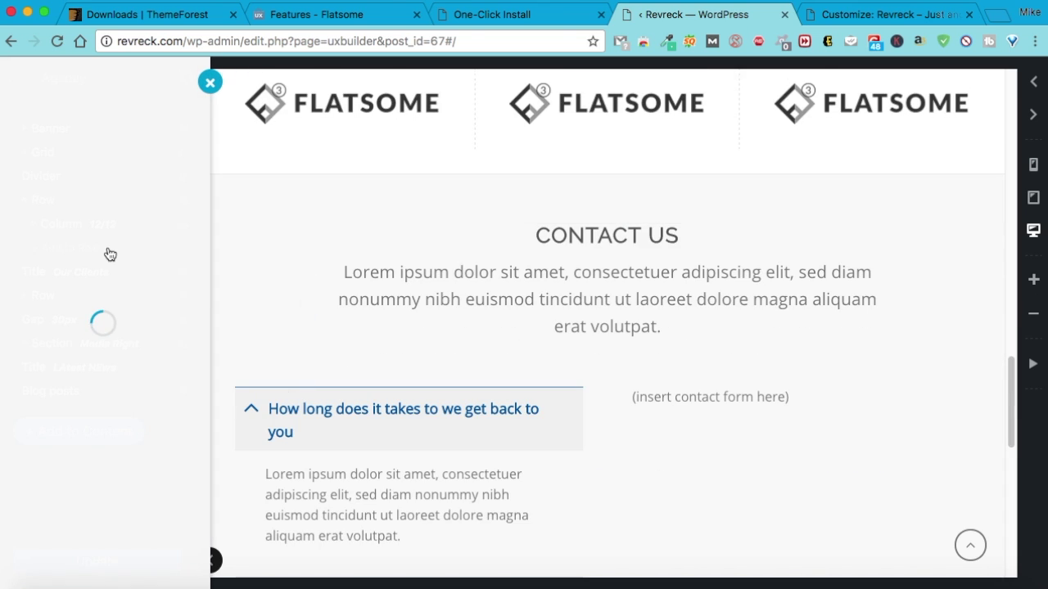
{"action": "scroll", "coordinate": [117, 238], "scroll_direction": "down", "scroll_amount": 5}
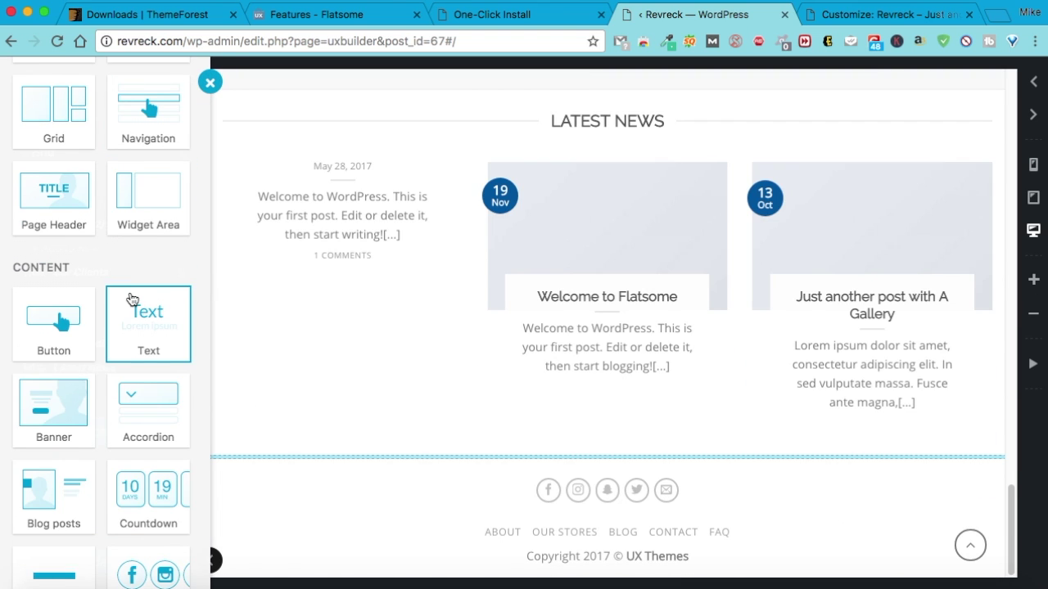
{"action": "scroll", "coordinate": [123, 286], "scroll_direction": "up", "scroll_amount": 1}
{"action": "left_click", "coordinate": [65, 172]}
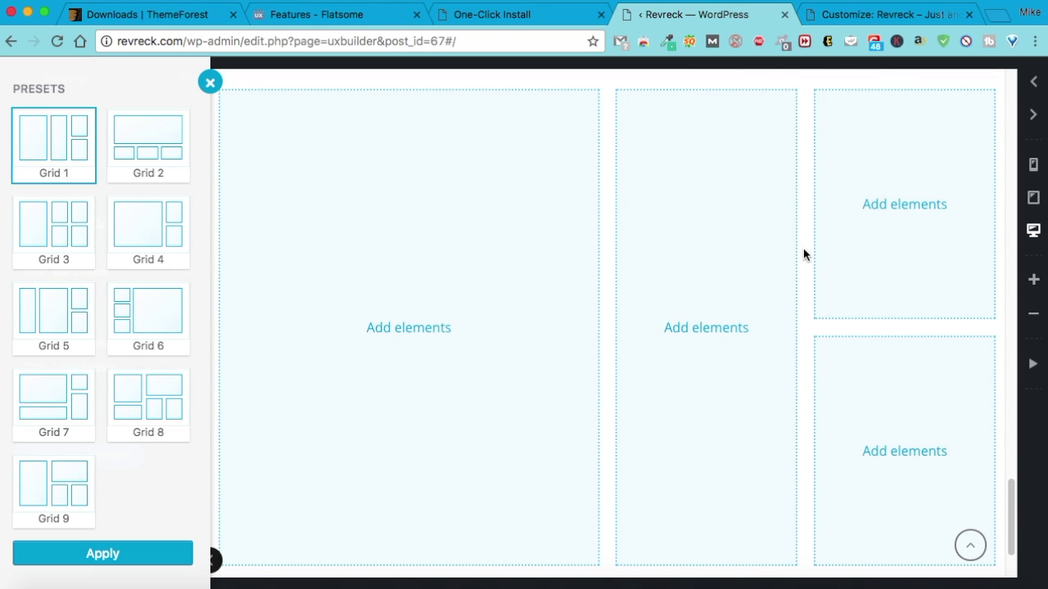
{"action": "left_click", "coordinate": [140, 321]}
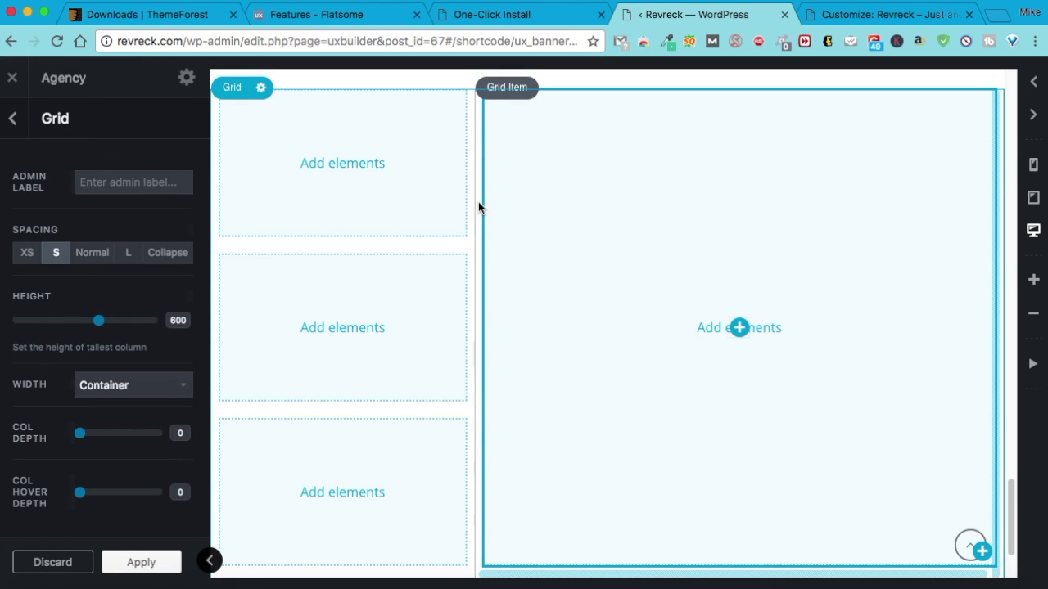
Add an image to the new grid's upper small cell using dummy-1.jpg from the Media Library, apply it and update the page
{"action": "left_click", "coordinate": [343, 163]}
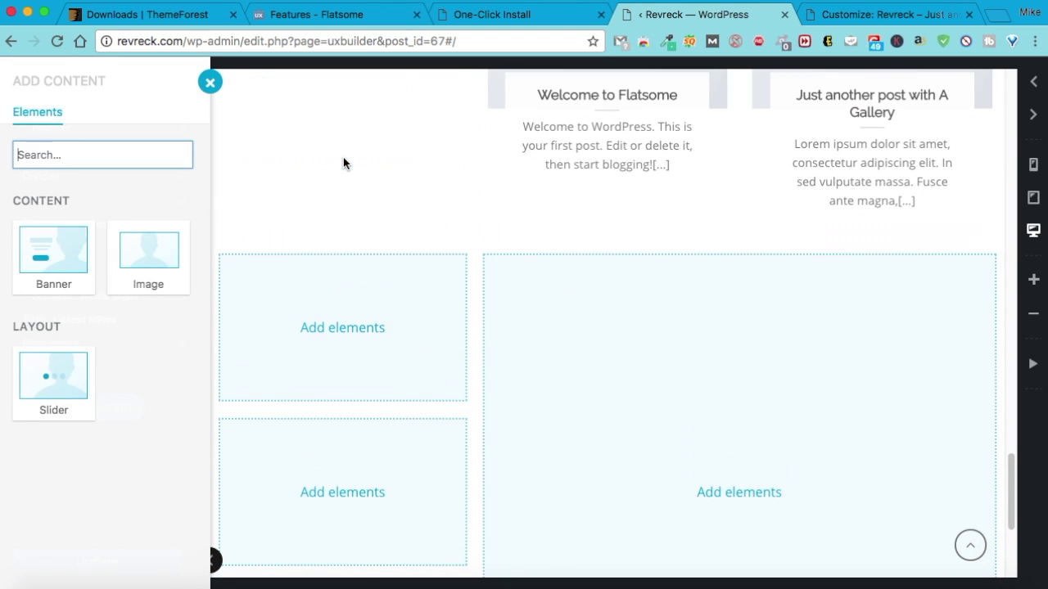
{"action": "left_click", "coordinate": [167, 261]}
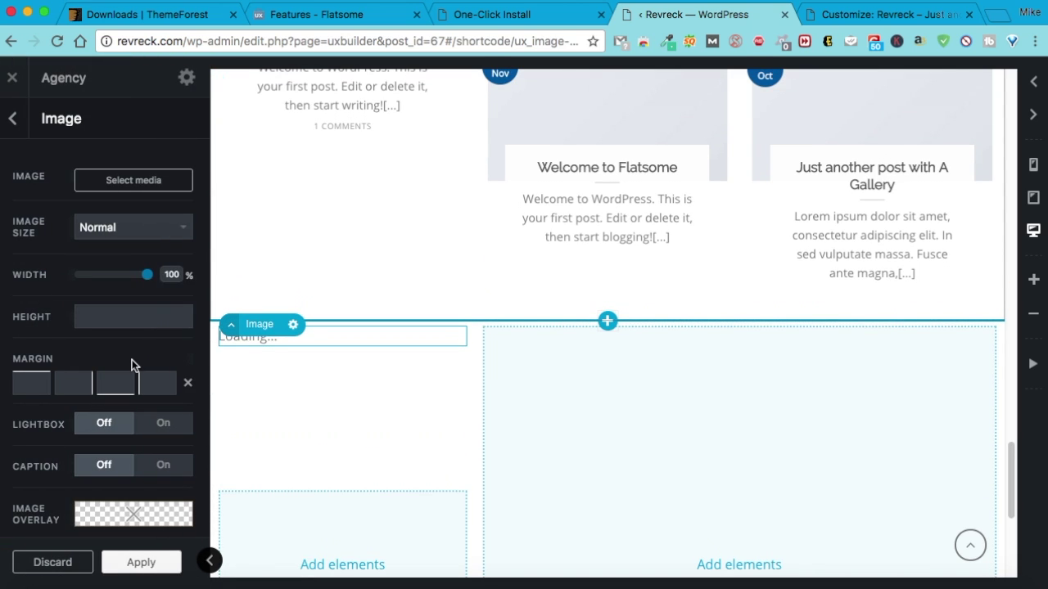
{"action": "left_click", "coordinate": [119, 178]}
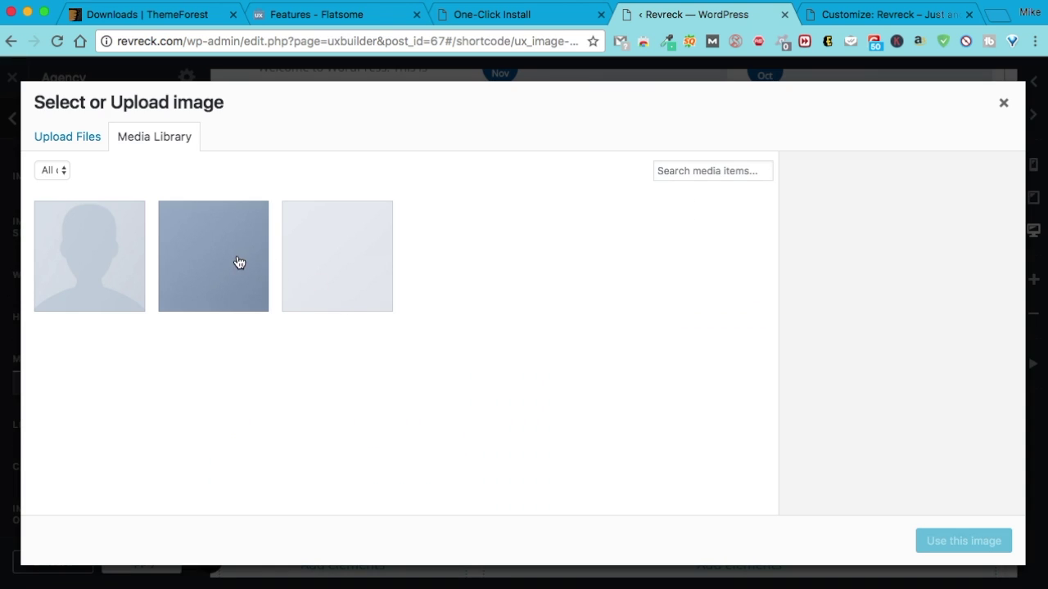
{"action": "left_click", "coordinate": [323, 255]}
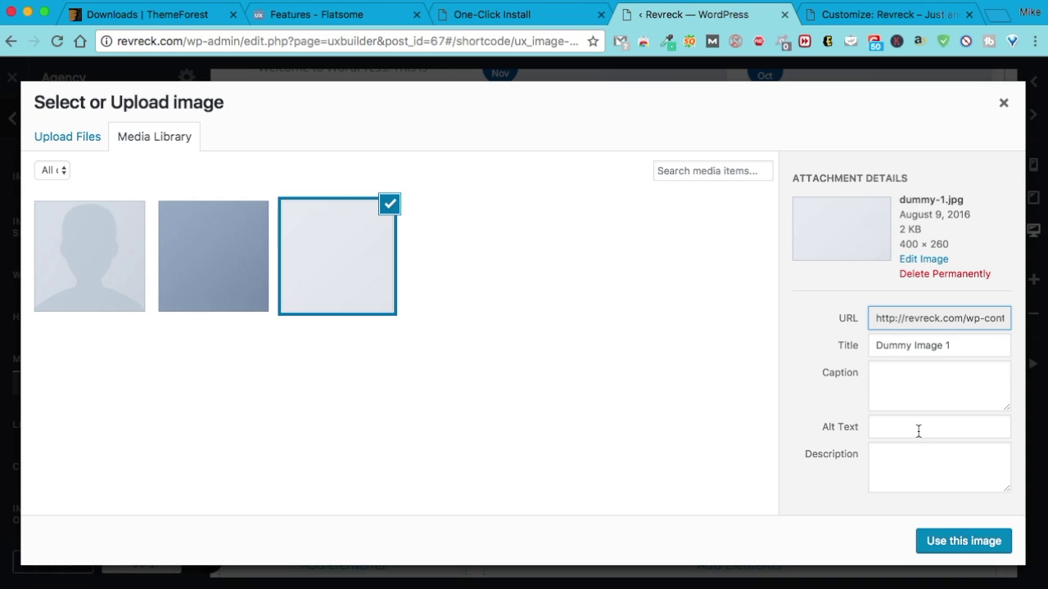
{"action": "left_click", "coordinate": [951, 547]}
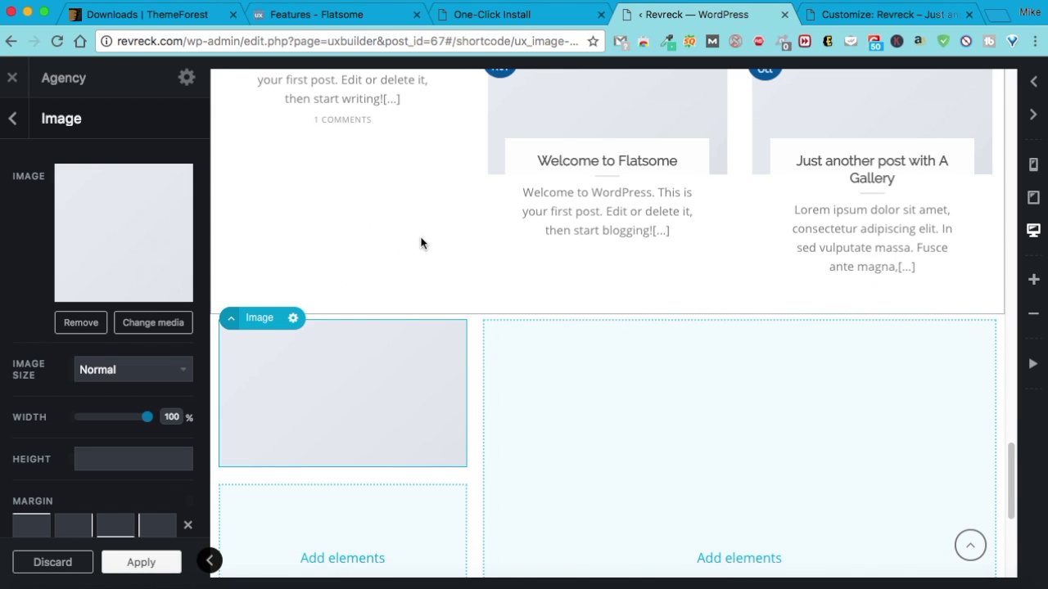
{"action": "scroll", "coordinate": [375, 310], "scroll_direction": "down", "scroll_amount": 1}
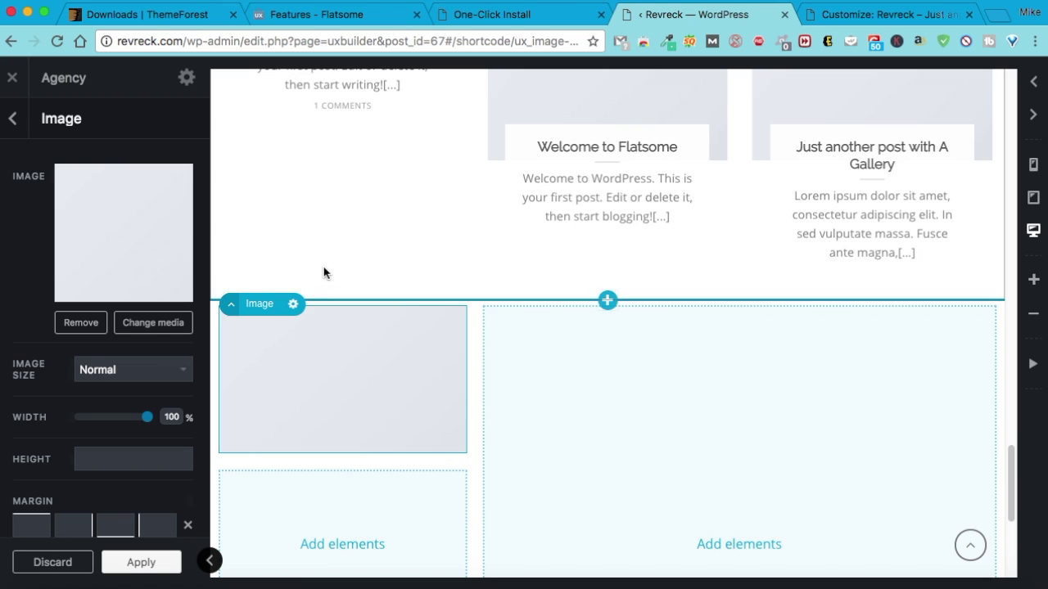
{"action": "scroll", "coordinate": [323, 272], "scroll_direction": "down", "scroll_amount": 5}
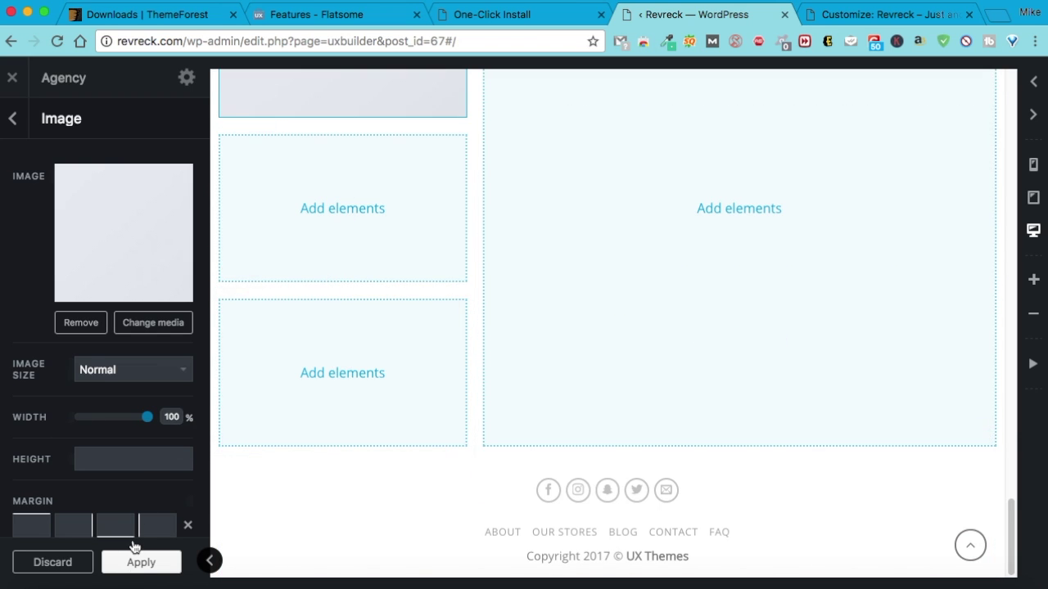
{"action": "left_click", "coordinate": [136, 560]}
{"action": "left_click", "coordinate": [94, 564]}
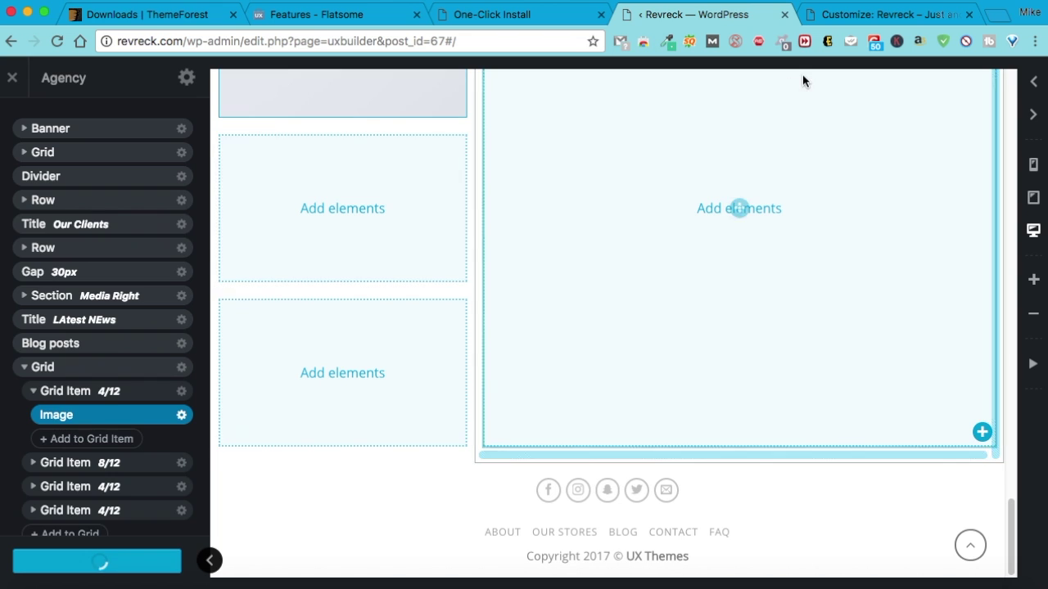
Switch to the theme Customizer, examine the header's Logo & Site Identity settings and the logo file upload options, and close the file chooser
{"action": "left_click", "coordinate": [829, 14]}
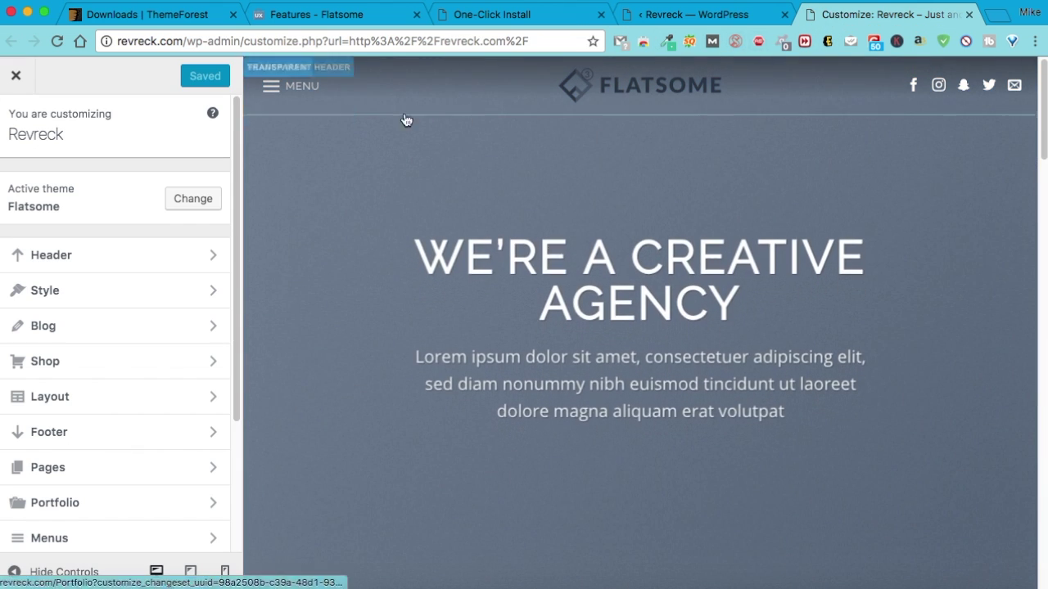
{"action": "scroll", "coordinate": [70, 110], "scroll_direction": "down", "scroll_amount": 1}
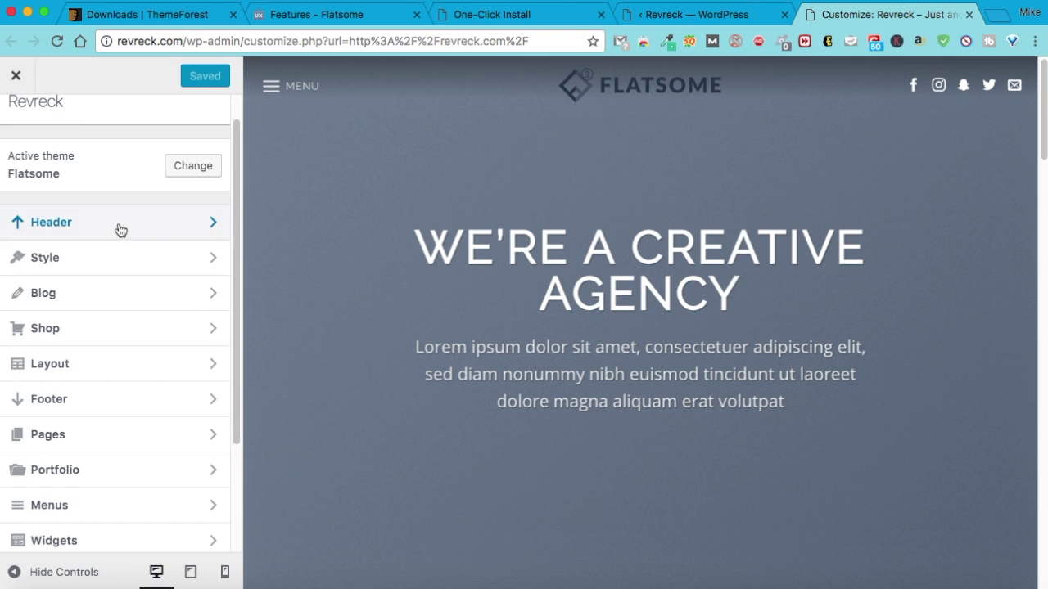
{"action": "left_click", "coordinate": [122, 234]}
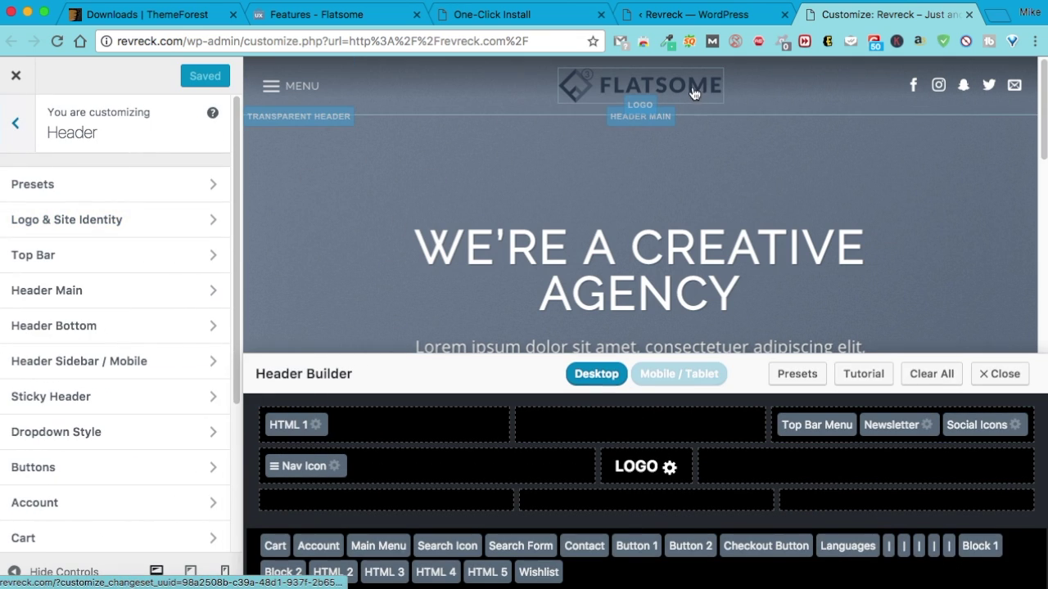
{"action": "left_click", "coordinate": [635, 110]}
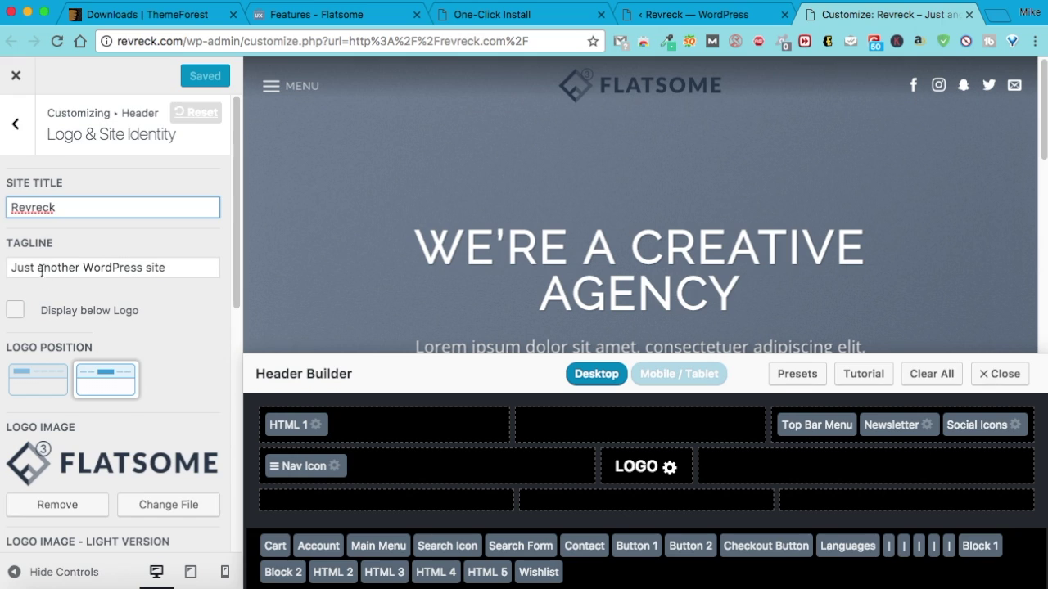
{"action": "scroll", "coordinate": [46, 278], "scroll_direction": "down", "scroll_amount": 2}
{"action": "scroll", "coordinate": [45, 289], "scroll_direction": "down", "scroll_amount": 2}
{"action": "left_click", "coordinate": [154, 337]}
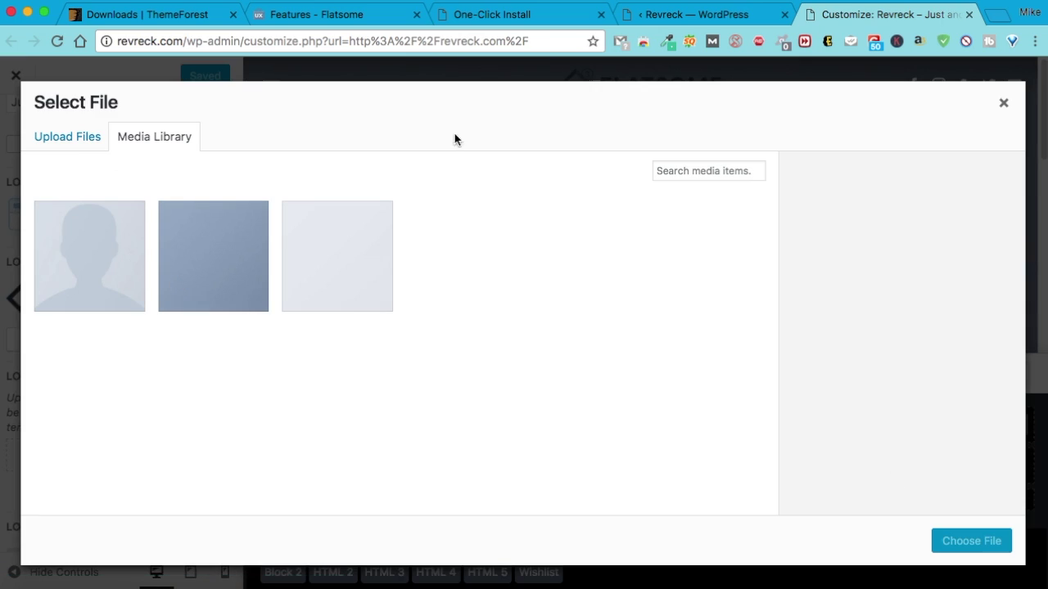
{"action": "left_click", "coordinate": [72, 135]}
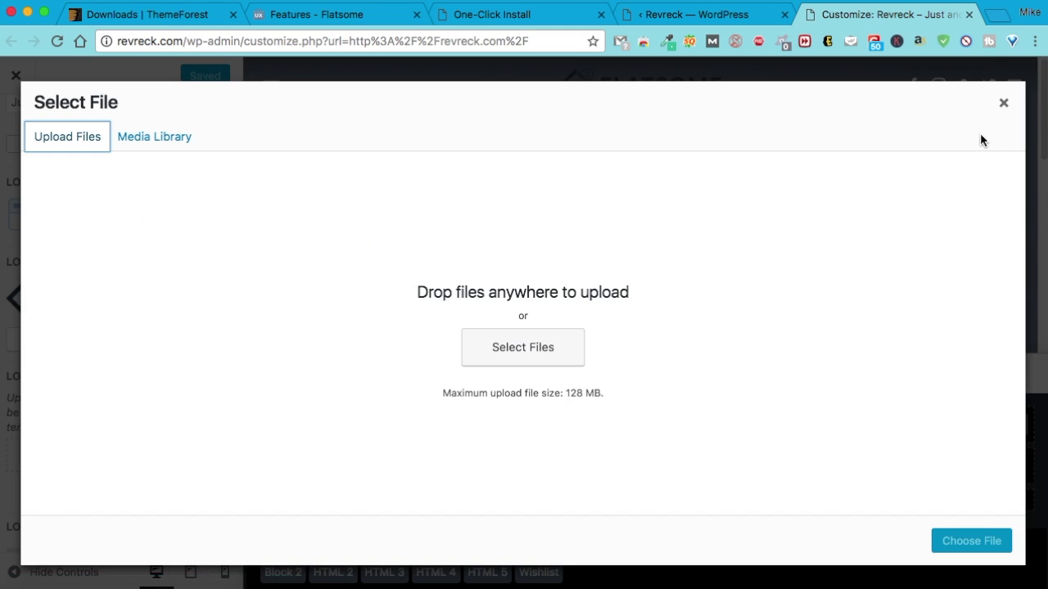
{"action": "left_click", "coordinate": [1003, 102]}
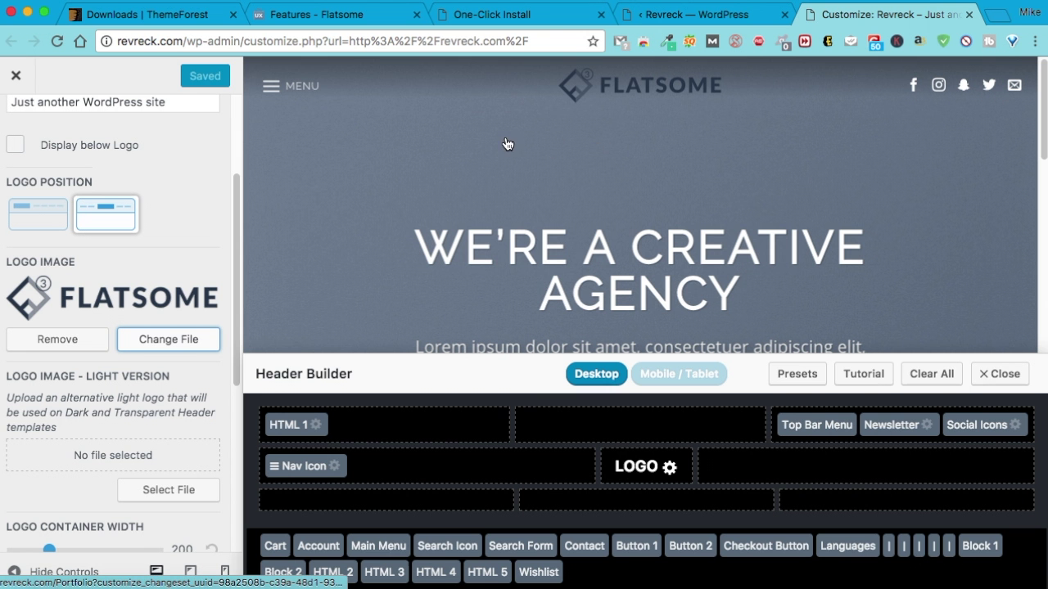
Clear the Facebook and Instagram links in the header's Follow Icons settings
{"action": "left_click", "coordinate": [964, 79]}
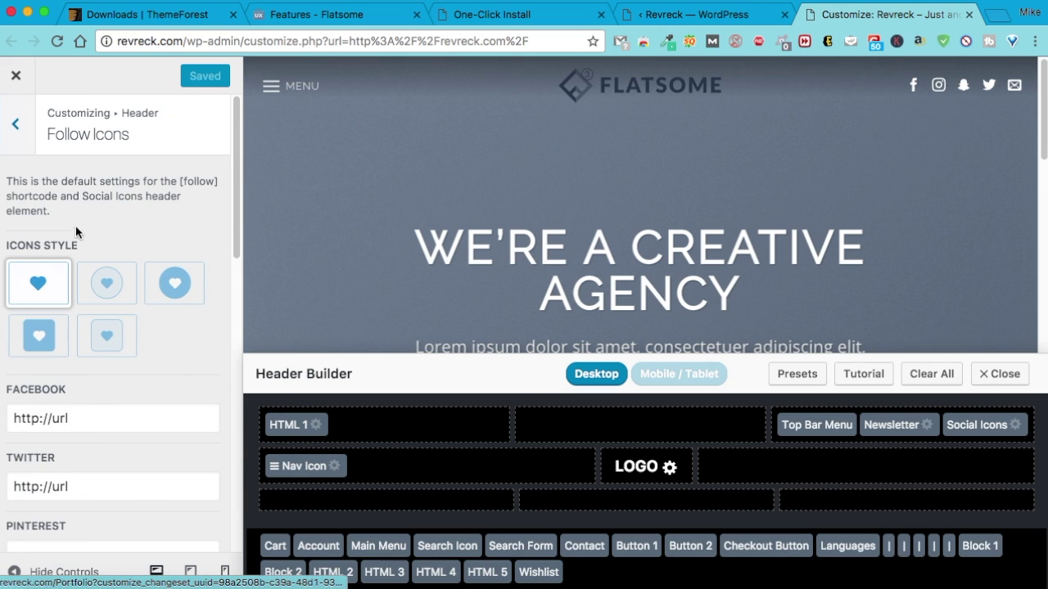
{"action": "scroll", "coordinate": [77, 238], "scroll_direction": "down", "scroll_amount": 2}
{"action": "scroll", "coordinate": [82, 250], "scroll_direction": "down", "scroll_amount": 2}
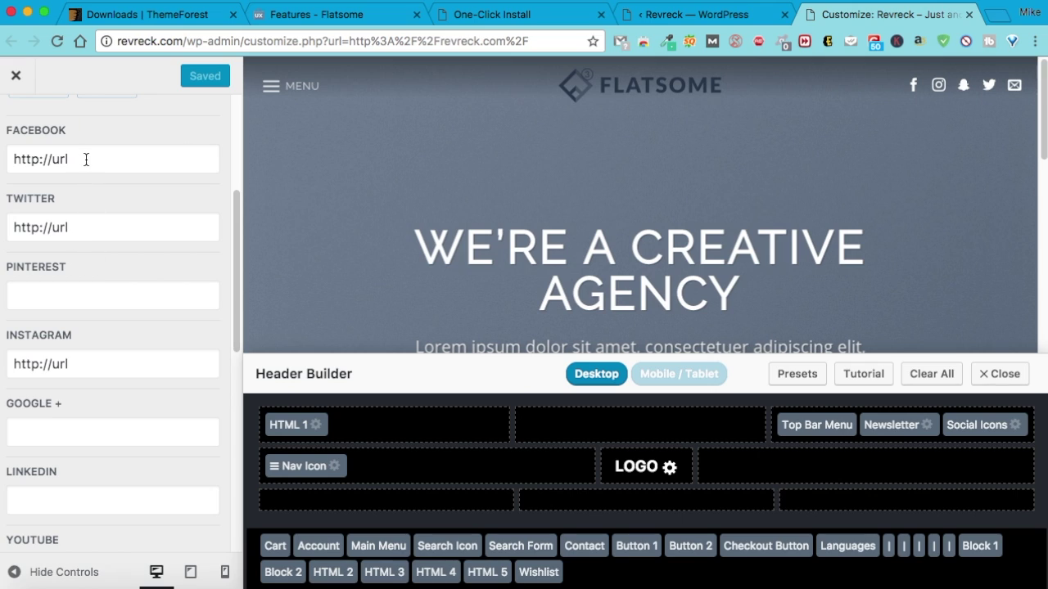
{"action": "key", "text": "BackSpace"}
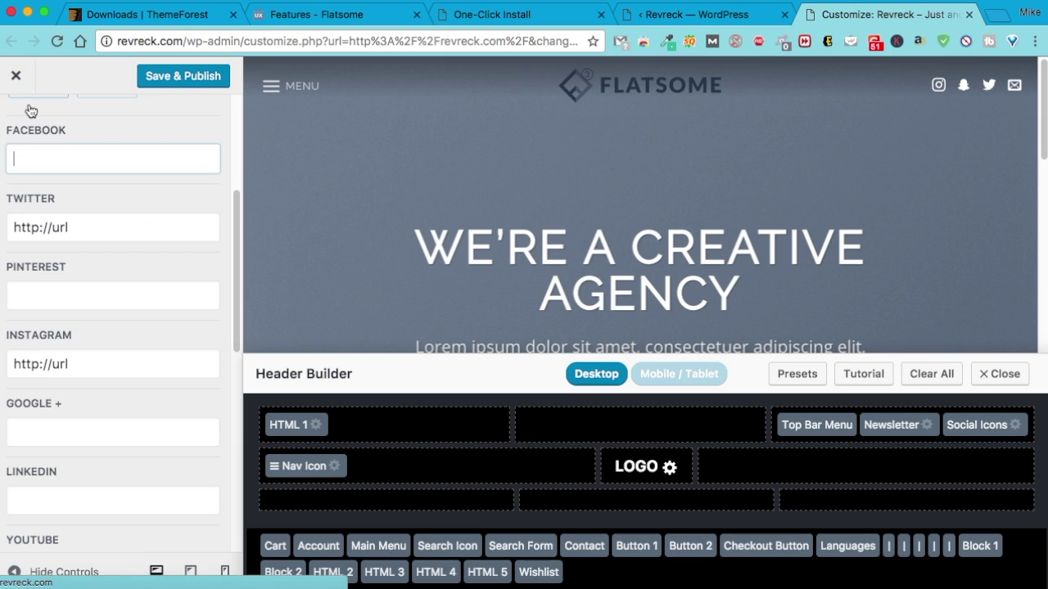
{"action": "scroll", "coordinate": [79, 235], "scroll_direction": "down", "scroll_amount": 1}
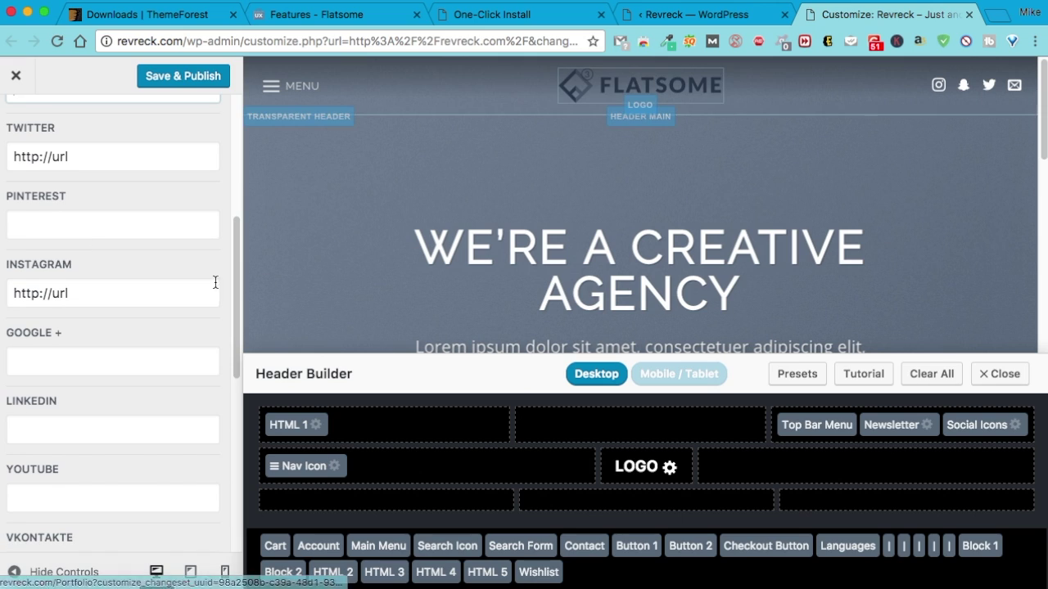
{"action": "scroll", "coordinate": [107, 188], "scroll_direction": "up", "scroll_amount": 4}
{"action": "scroll", "coordinate": [105, 223], "scroll_direction": "down", "scroll_amount": 2}
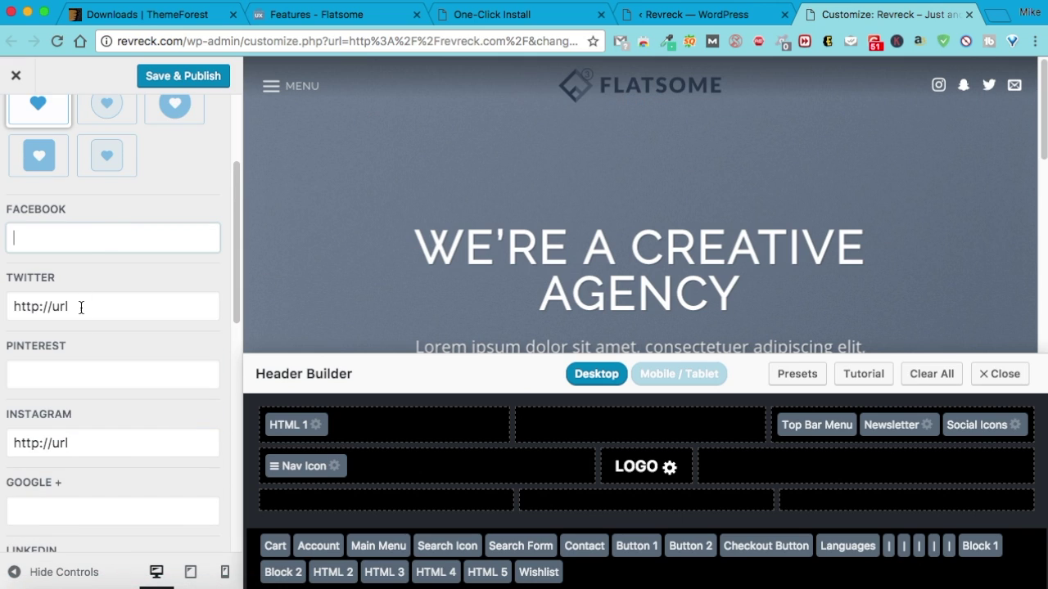
{"action": "scroll", "coordinate": [80, 299], "scroll_direction": "down", "scroll_amount": 3}
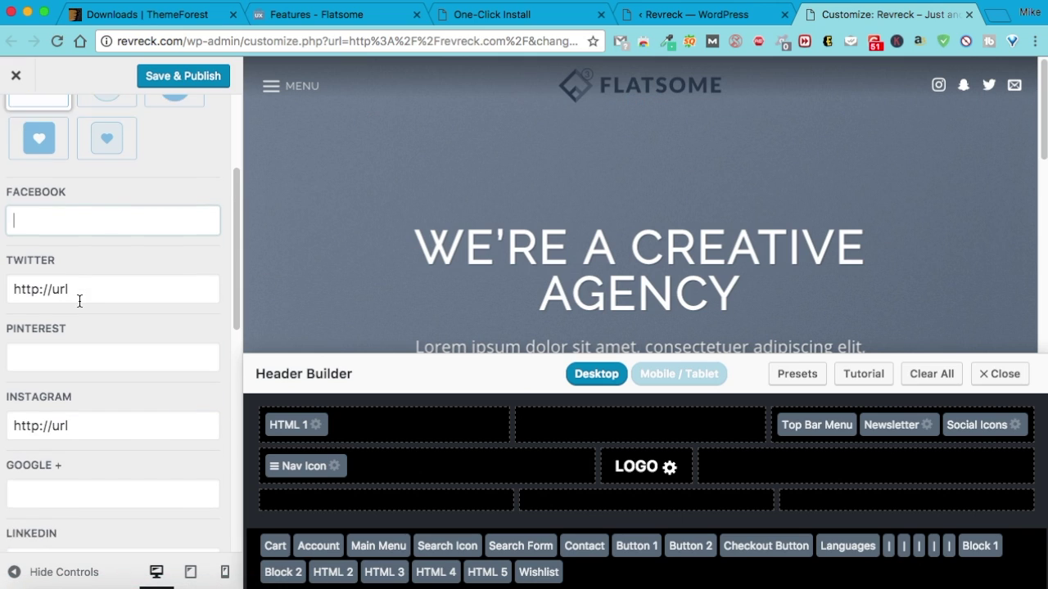
{"action": "scroll", "coordinate": [79, 307], "scroll_direction": "up", "scroll_amount": 2}
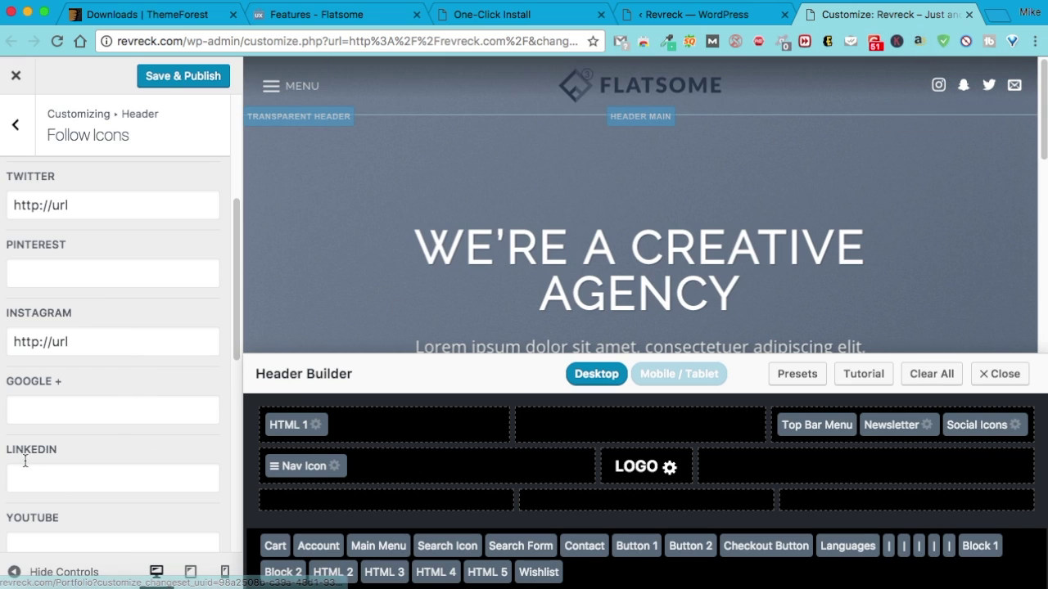
{"action": "triple_click", "coordinate": [140, 347]}
{"action": "key", "text": "BackSpace"}
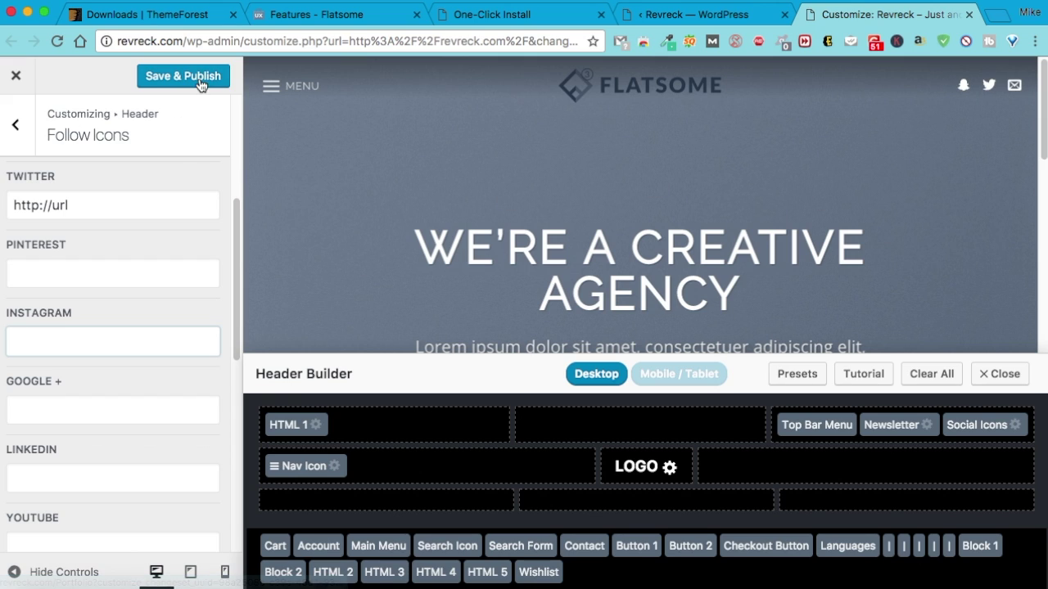
Examine the Header Main layout and transparent header settings, the page preview and the list of other header sections
{"action": "left_click", "coordinate": [18, 131]}
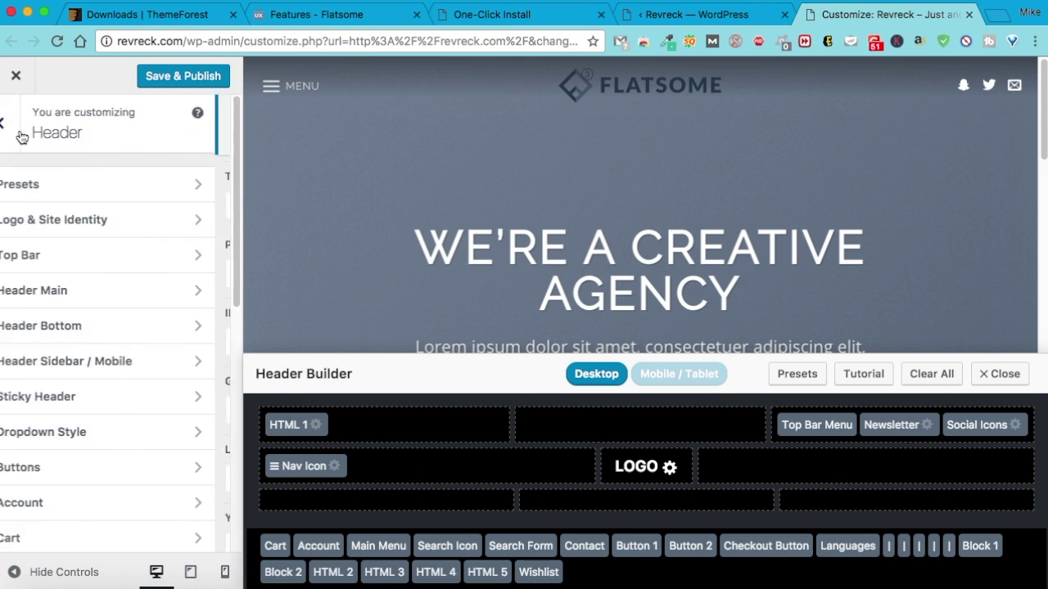
{"action": "left_click", "coordinate": [277, 116]}
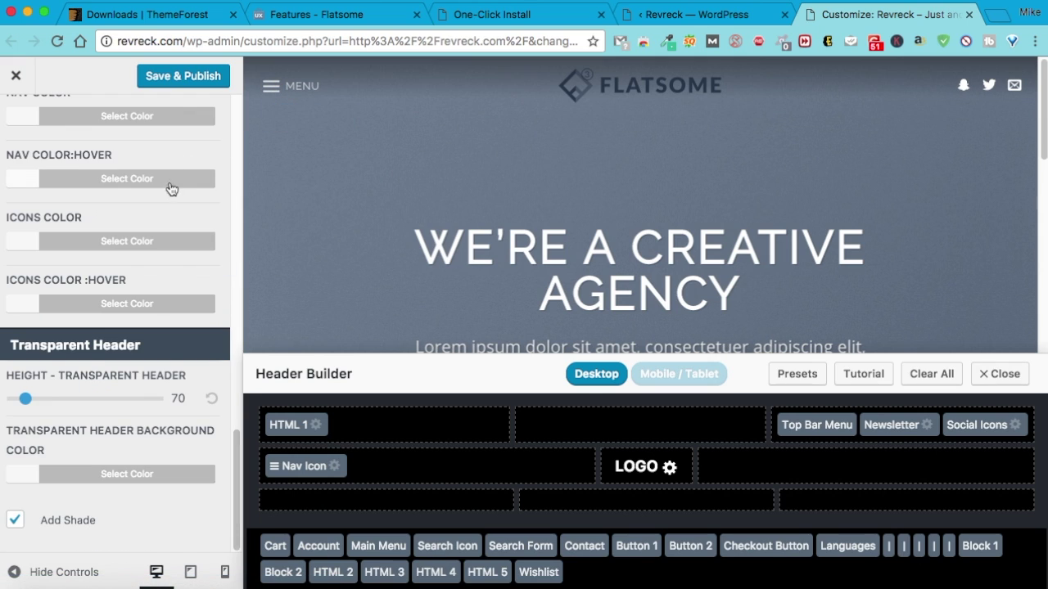
{"action": "scroll", "coordinate": [150, 283], "scroll_direction": "up", "scroll_amount": 15}
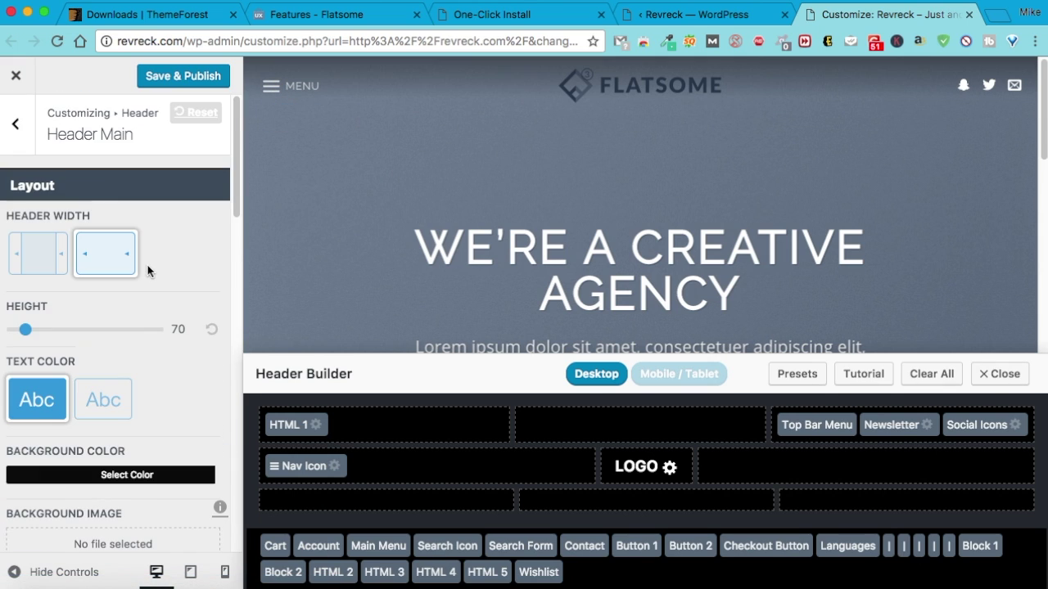
{"action": "scroll", "coordinate": [668, 176], "scroll_direction": "down", "scroll_amount": 10}
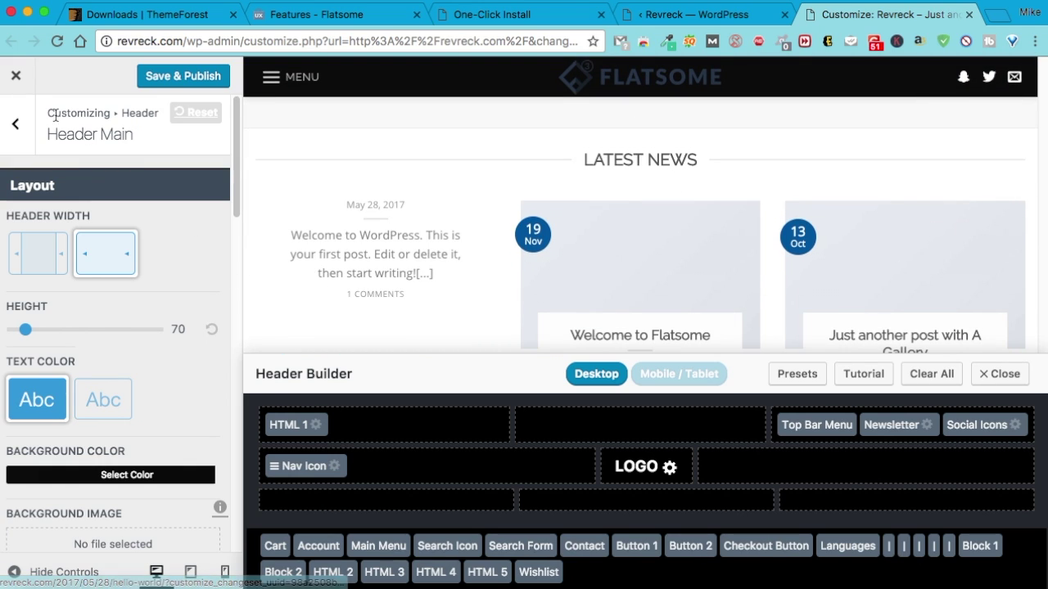
{"action": "left_click", "coordinate": [31, 123]}
{"action": "scroll", "coordinate": [47, 316], "scroll_direction": "down", "scroll_amount": 3}
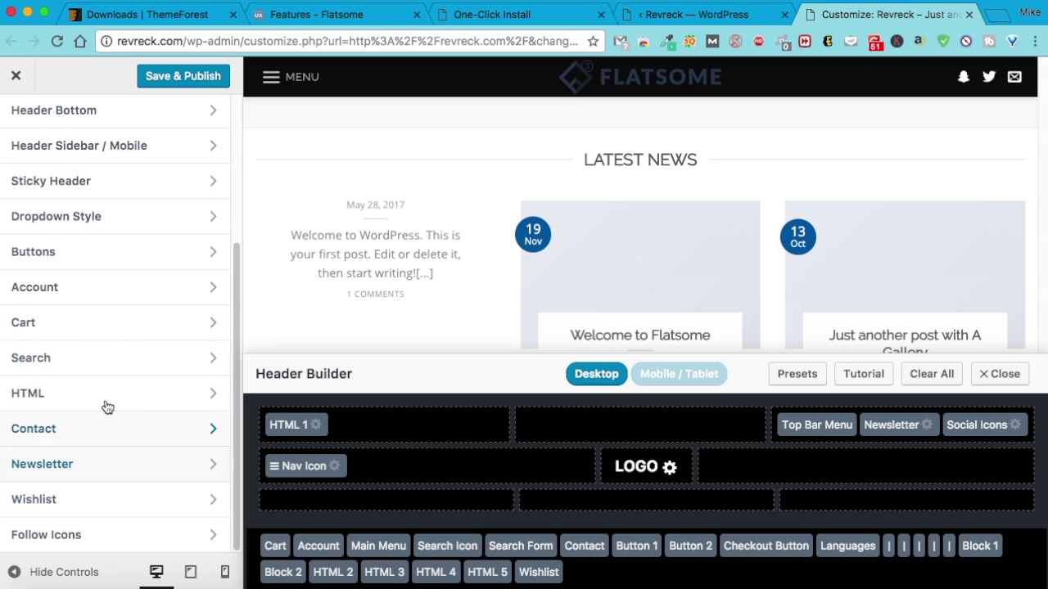
{"action": "scroll", "coordinate": [106, 330], "scroll_direction": "up", "scroll_amount": 1}
{"action": "scroll", "coordinate": [106, 331], "scroll_direction": "up", "scroll_amount": 5}
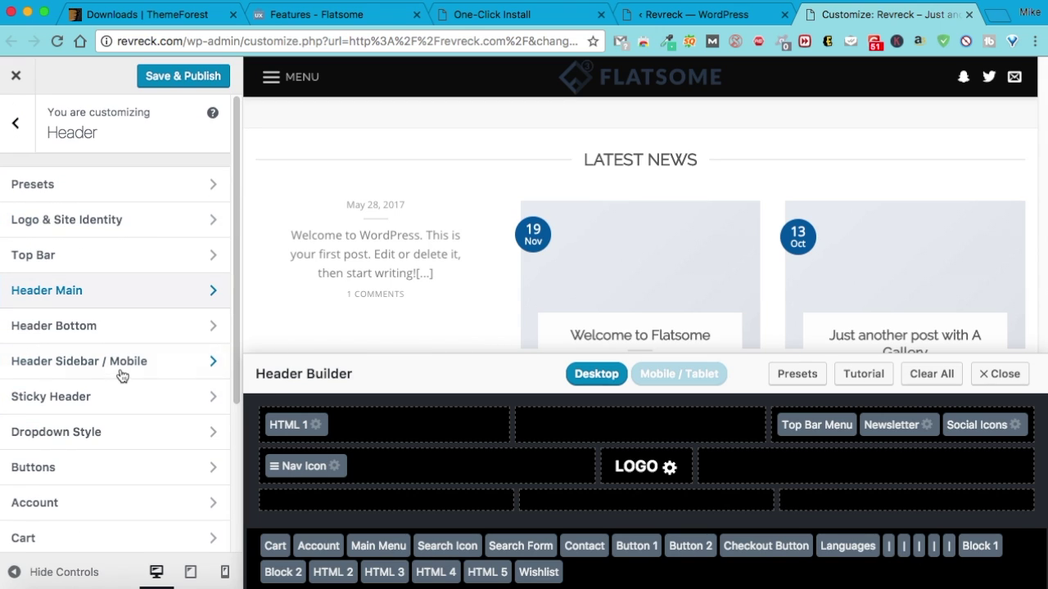
{"action": "scroll", "coordinate": [753, 283], "scroll_direction": "up", "scroll_amount": 2}
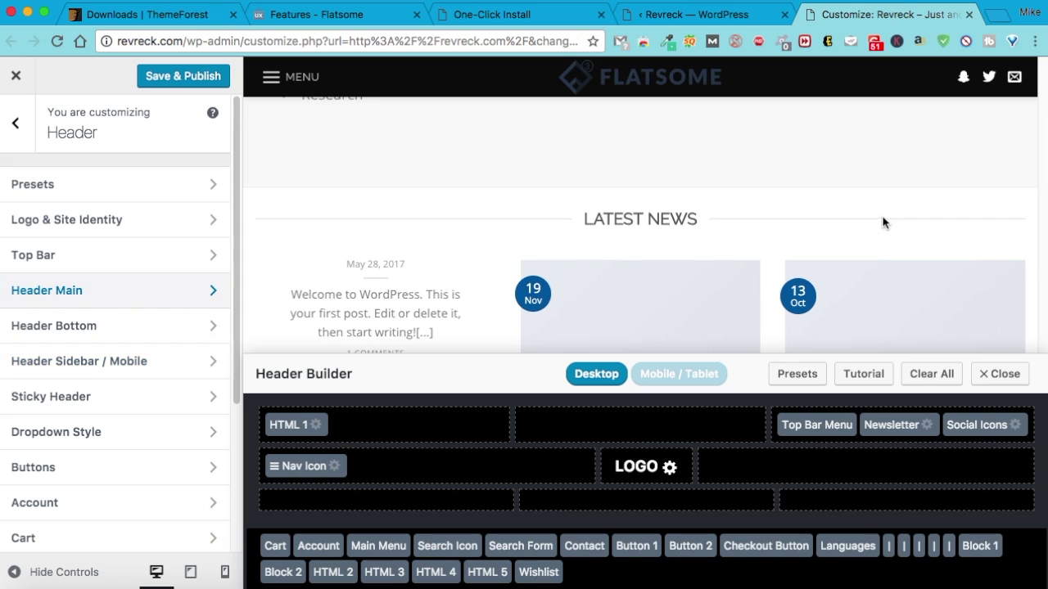
Switch back to the UX Builder tab and update the homepage
{"action": "left_click", "coordinate": [673, 6]}
{"action": "left_click", "coordinate": [102, 563]}
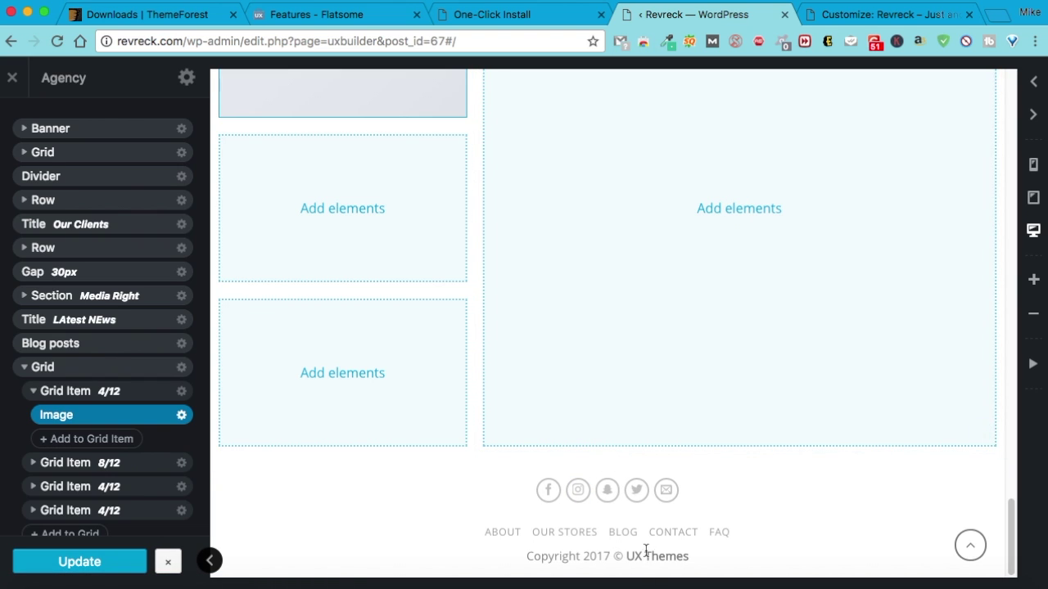
In the Customizer's Footer settings, replace "UX Themes" in the primary bottom text with "Name of your website"
{"action": "left_click", "coordinate": [884, 14]}
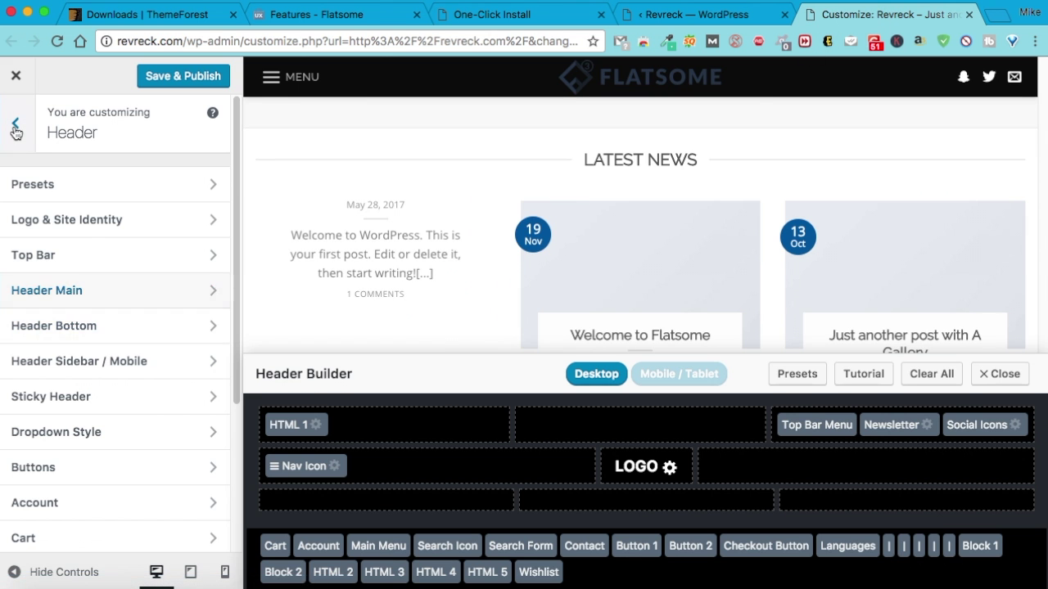
{"action": "left_click", "coordinate": [15, 124]}
{"action": "scroll", "coordinate": [106, 245], "scroll_direction": "down", "scroll_amount": 3}
{"action": "scroll", "coordinate": [90, 294], "scroll_direction": "up", "scroll_amount": 1}
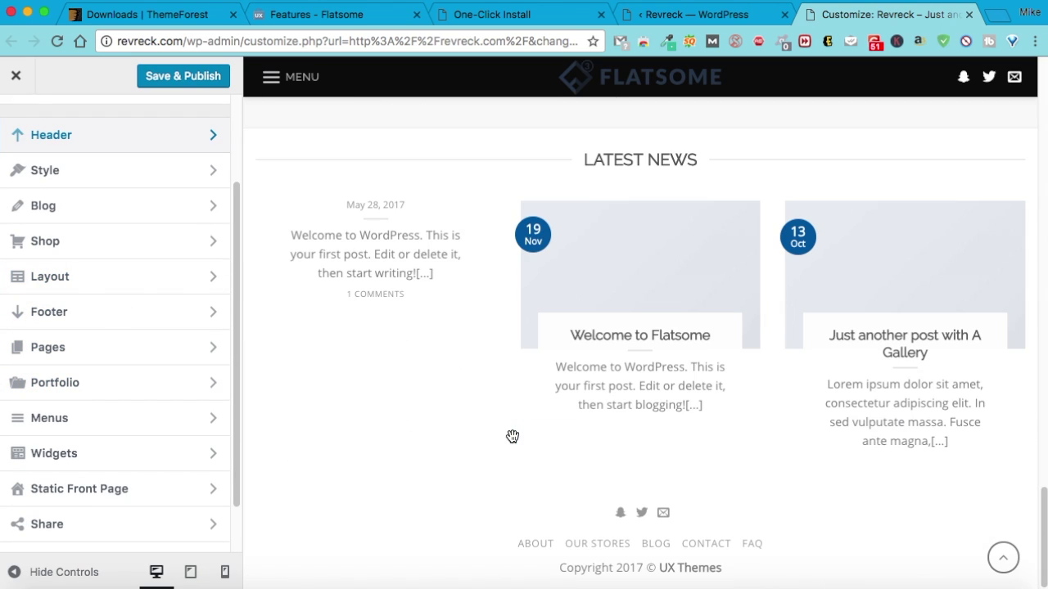
{"action": "left_click", "coordinate": [619, 491]}
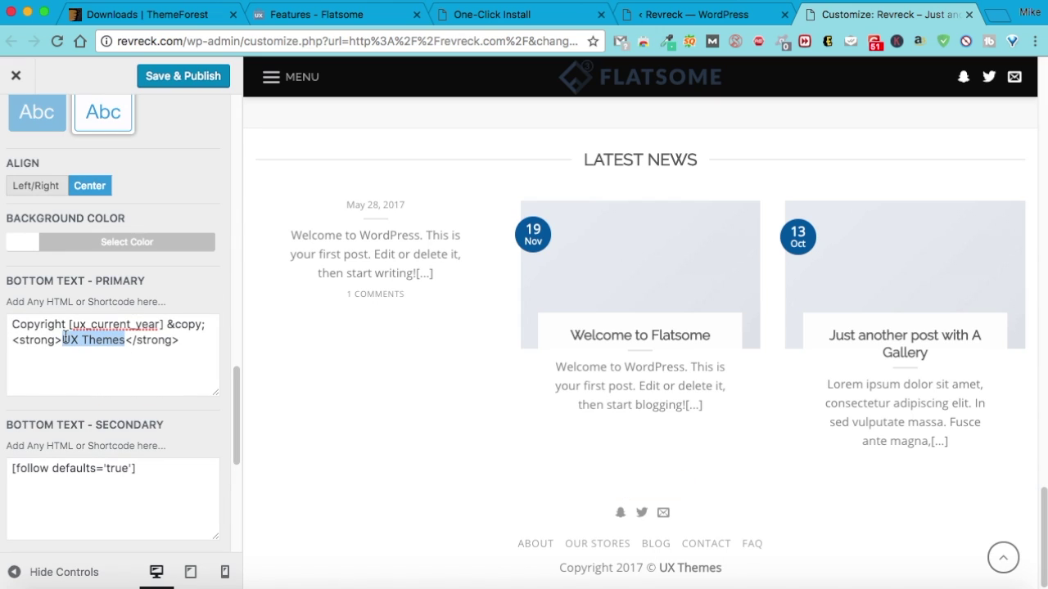
{"action": "type", "text": "Name of your website"}
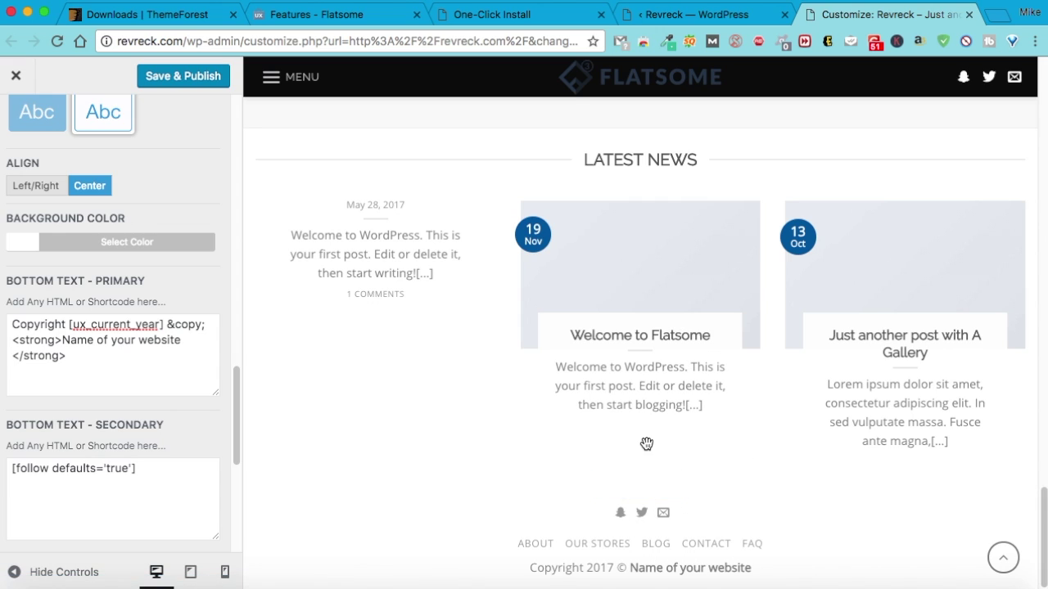
Save and publish the Customizer changes, and check the copyright line in the homepage preview's footer
{"action": "scroll", "coordinate": [573, 344], "scroll_direction": "up", "scroll_amount": 1}
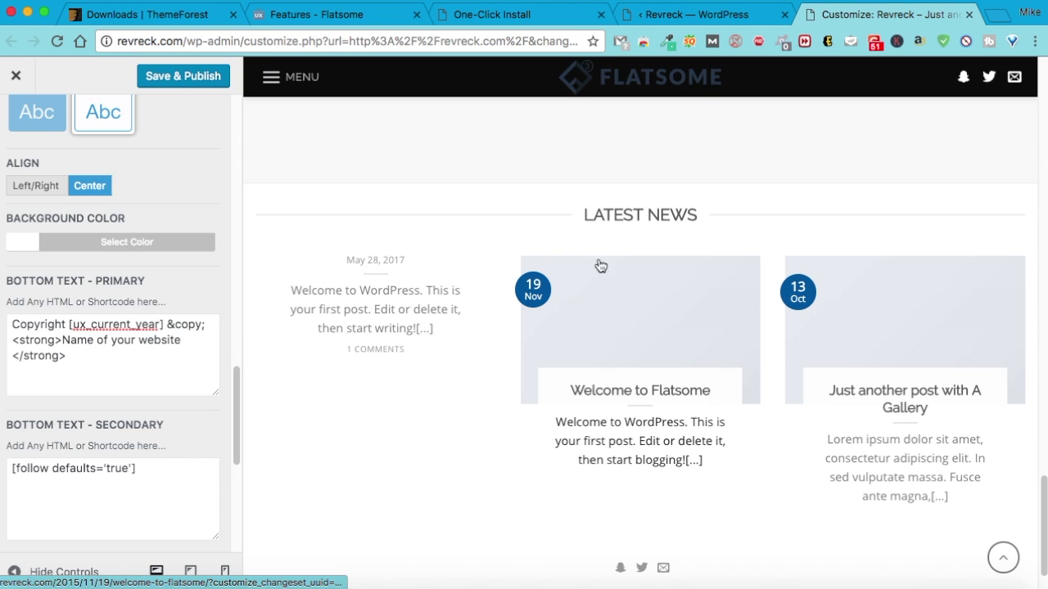
{"action": "scroll", "coordinate": [586, 290], "scroll_direction": "up", "scroll_amount": 3}
{"action": "scroll", "coordinate": [586, 290], "scroll_direction": "up", "scroll_amount": 10}
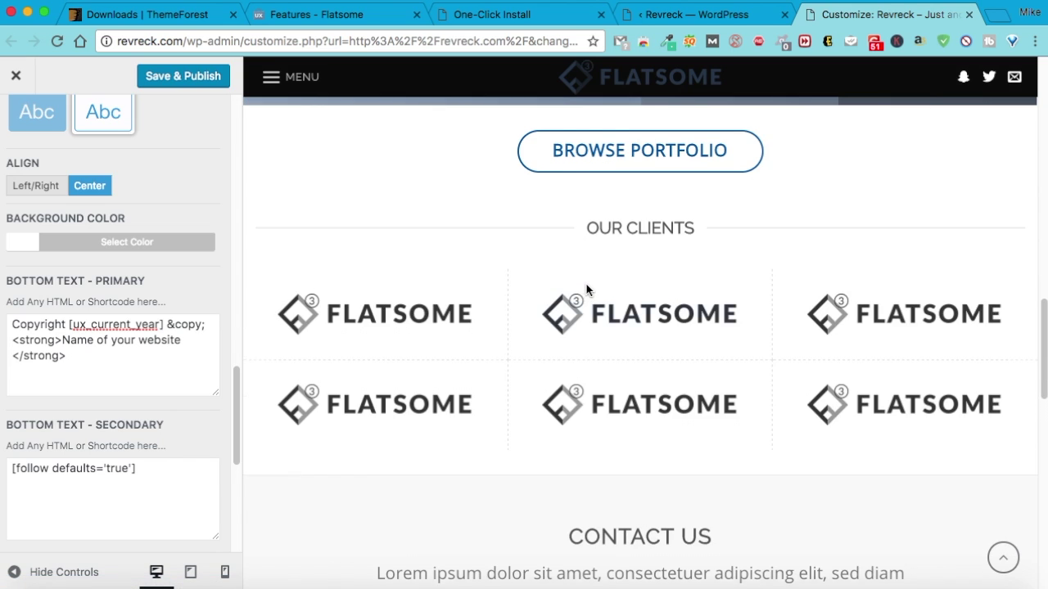
{"action": "scroll", "coordinate": [586, 290], "scroll_direction": "up", "scroll_amount": 10}
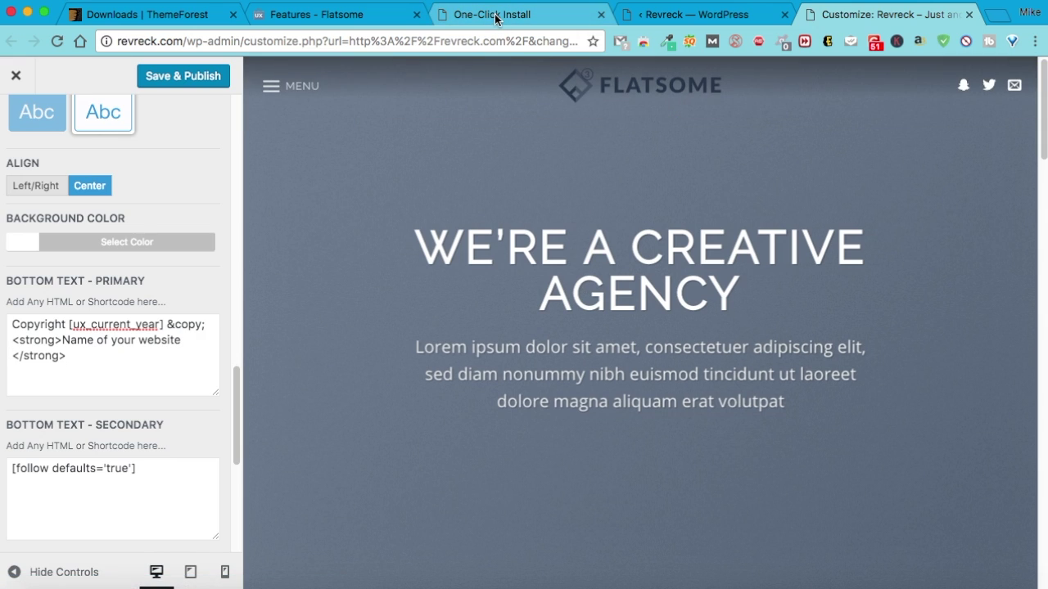
{"action": "left_click", "coordinate": [634, 15]}
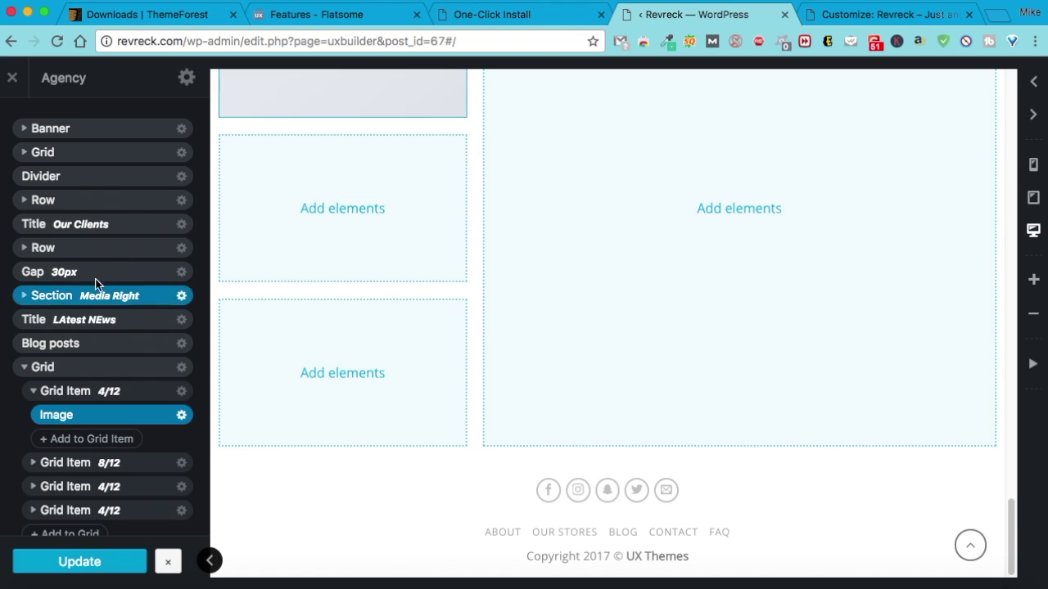
{"action": "left_click", "coordinate": [344, 17]}
{"action": "left_click", "coordinate": [734, 17]}
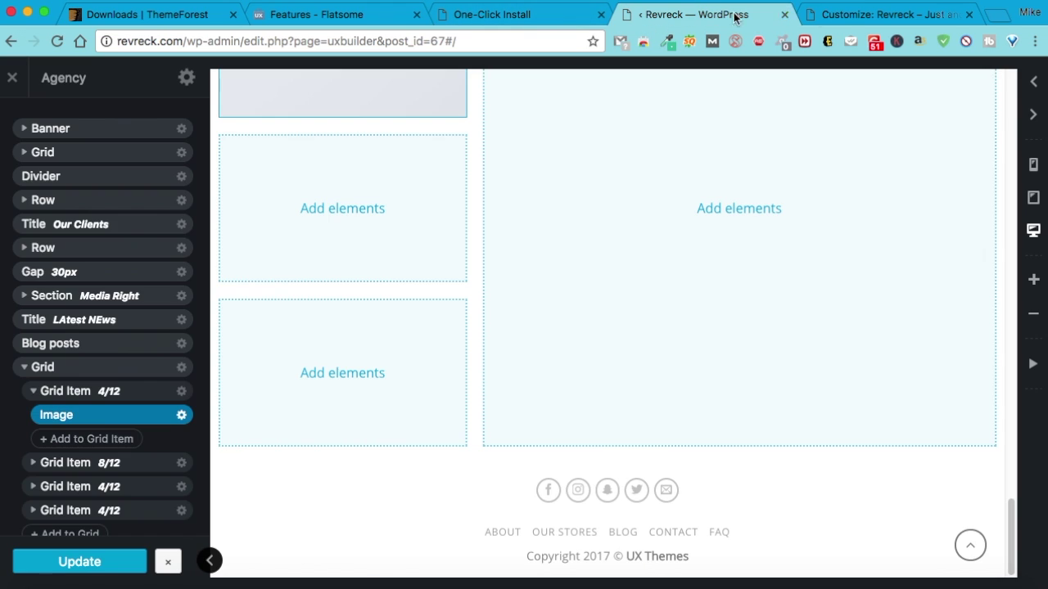
{"action": "left_click", "coordinate": [880, 15]}
{"action": "scroll", "coordinate": [94, 111], "scroll_direction": "up", "scroll_amount": 1}
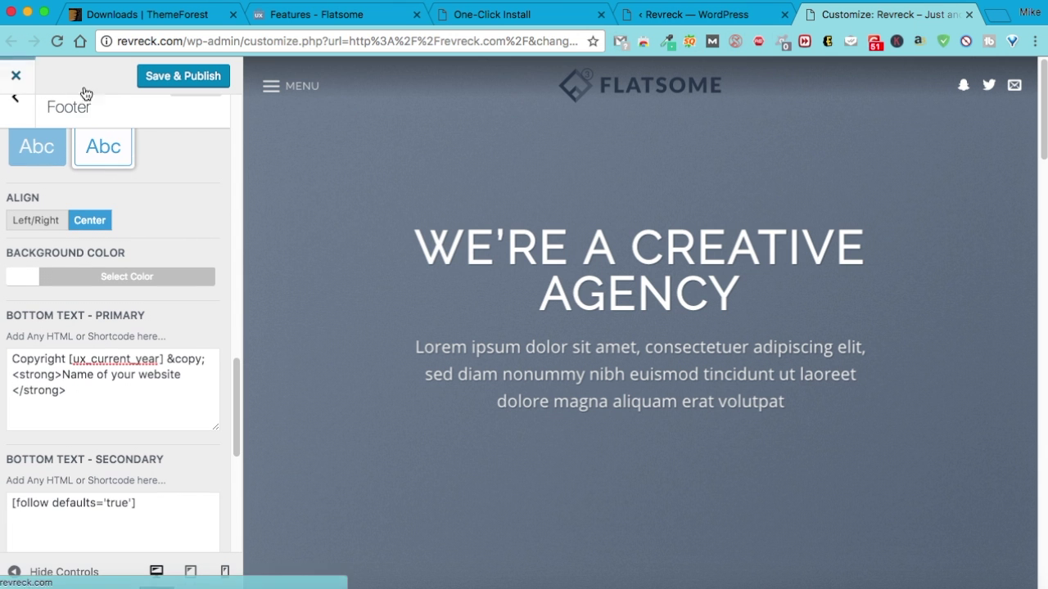
{"action": "left_click", "coordinate": [163, 76]}
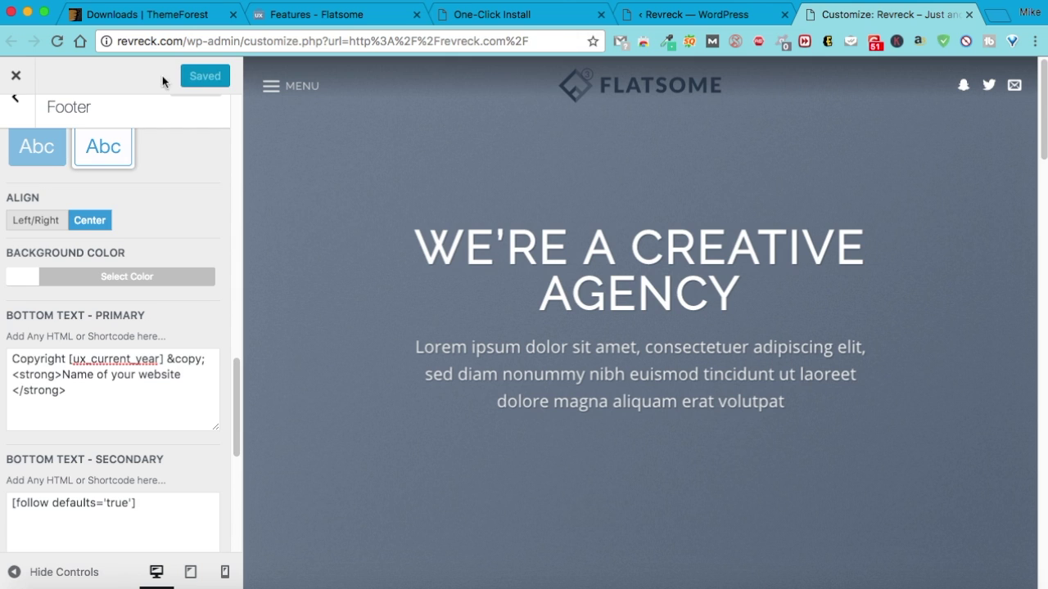
{"action": "scroll", "coordinate": [571, 290], "scroll_direction": "down", "scroll_amount": 10}
{"action": "scroll", "coordinate": [572, 290], "scroll_direction": "down", "scroll_amount": 5}
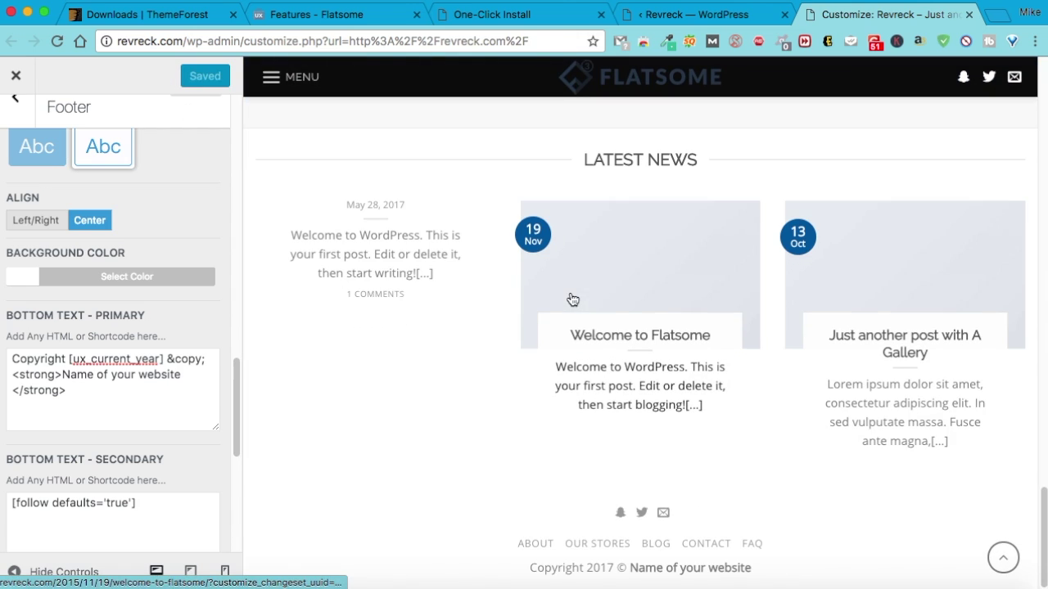
Close the Customizer, go to the WordPress dashboard, and open the Menus page
{"action": "left_click", "coordinate": [712, 15]}
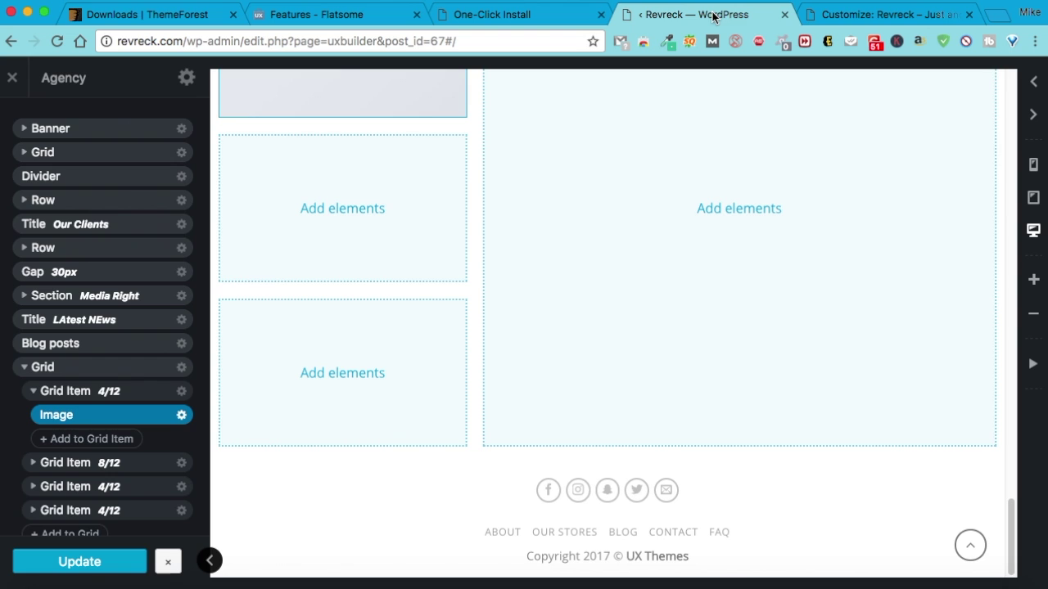
{"action": "left_click", "coordinate": [854, 15]}
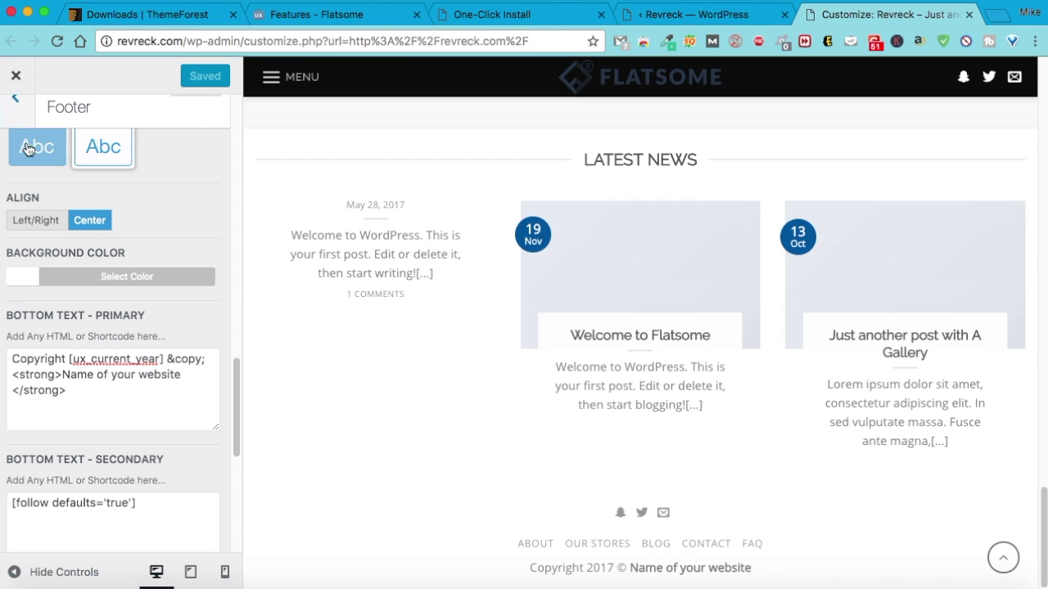
{"action": "left_click", "coordinate": [16, 75]}
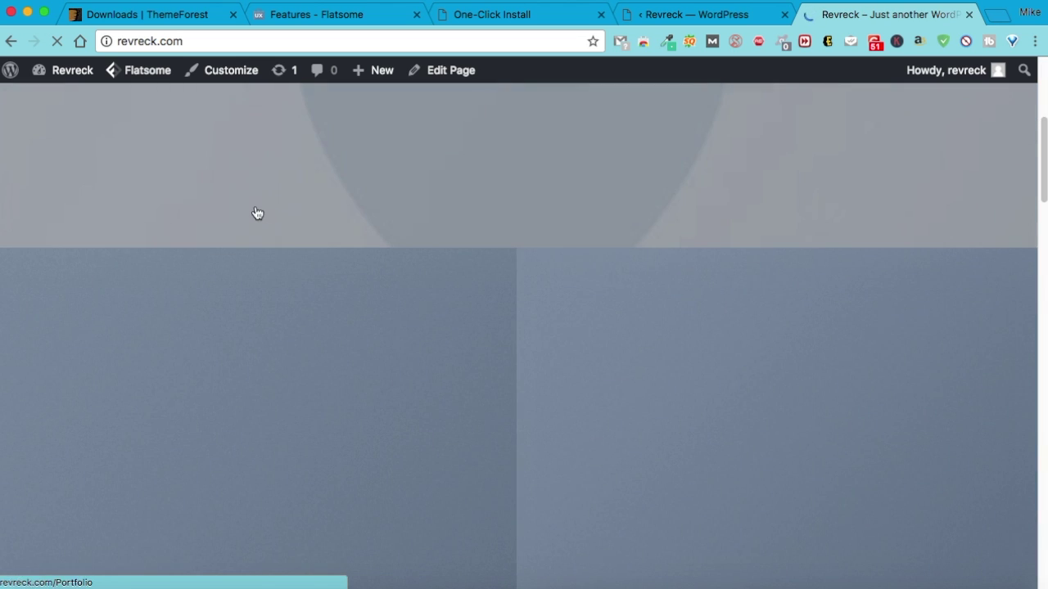
{"action": "mouse_move", "coordinate": [61, 71]}
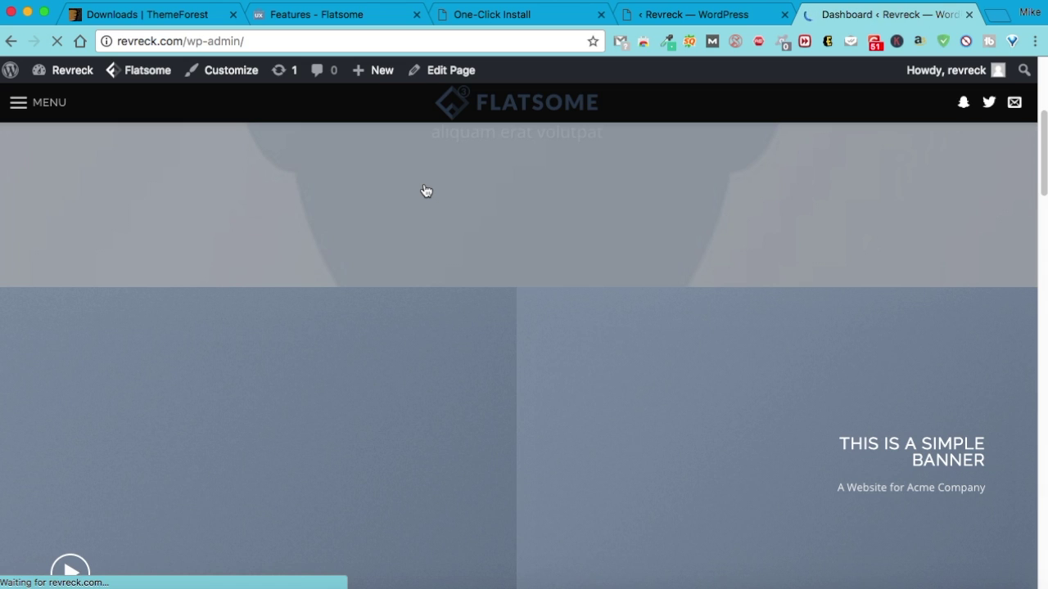
{"action": "scroll", "coordinate": [131, 270], "scroll_direction": "down", "scroll_amount": 10}
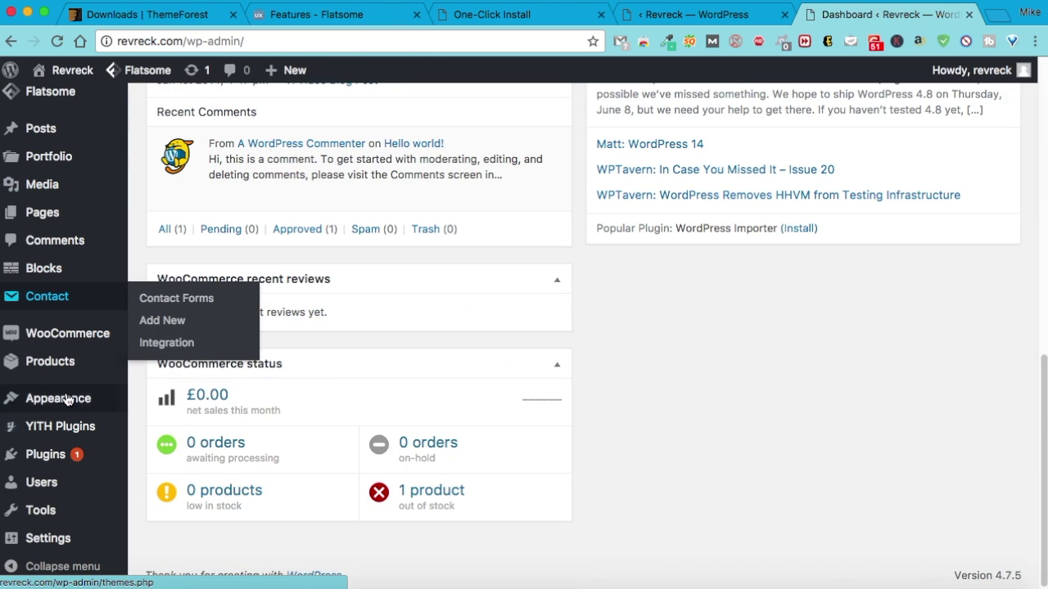
{"action": "mouse_move", "coordinate": [74, 401]}
{"action": "left_click", "coordinate": [162, 465]}
{"action": "left_click", "coordinate": [671, 15]}
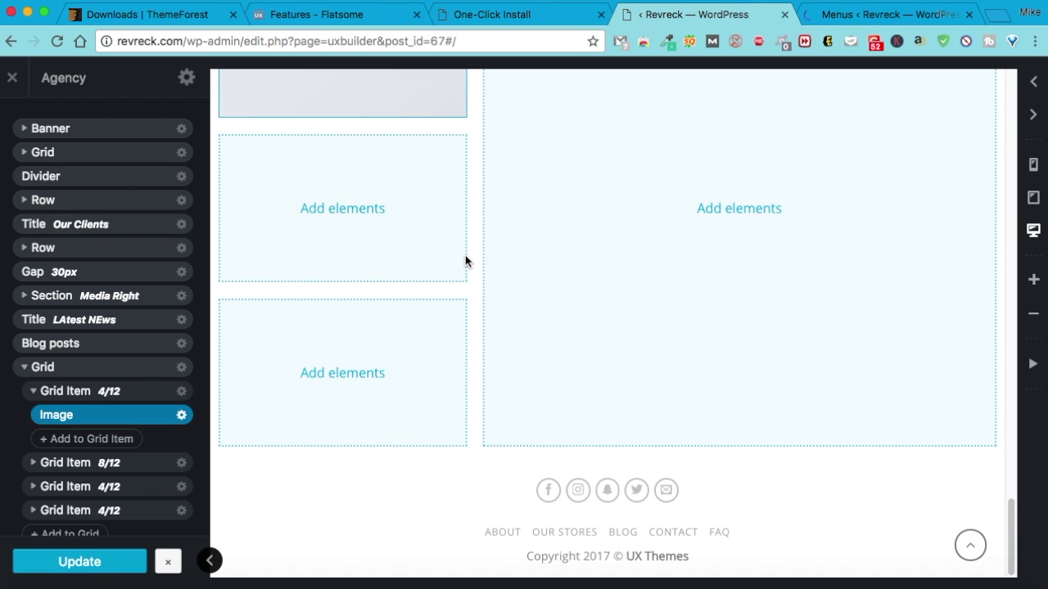
{"action": "scroll", "coordinate": [465, 261], "scroll_direction": "up", "scroll_amount": 15}
{"action": "left_click", "coordinate": [884, 15]}
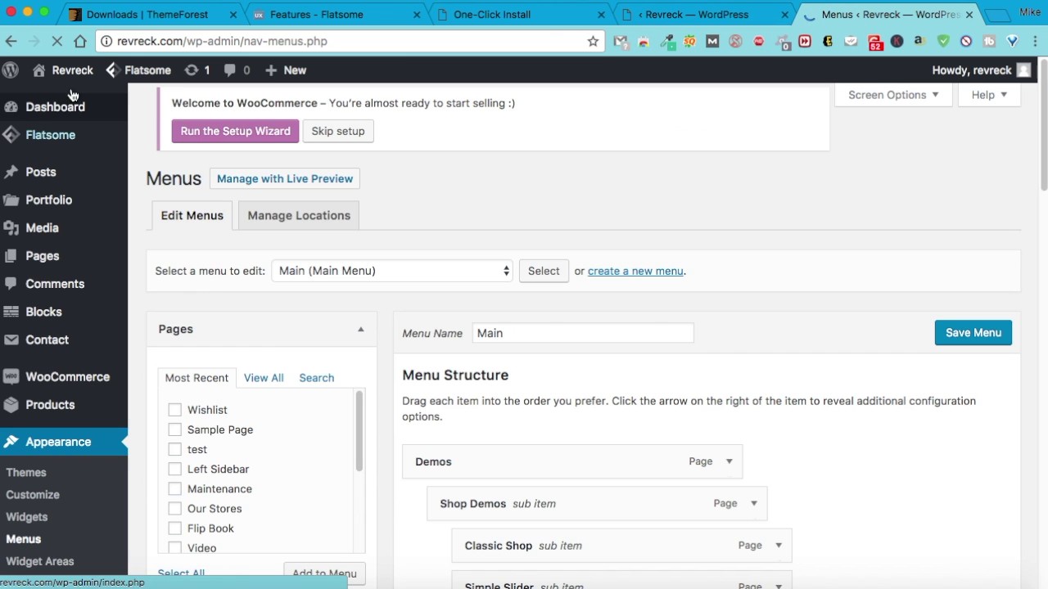
Open the live site in a new tab, examine the Main menu's structure, and view the site's navigation menu and Demos page
{"action": "left_click", "coordinate": [68, 100], "text": "super"}
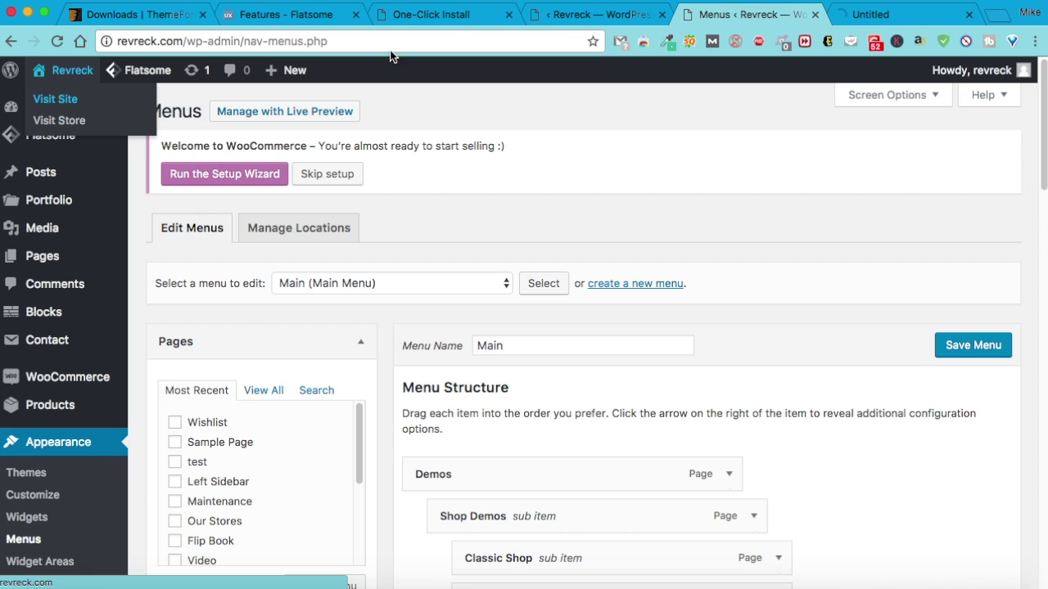
{"action": "scroll", "coordinate": [546, 242], "scroll_direction": "down", "scroll_amount": 5}
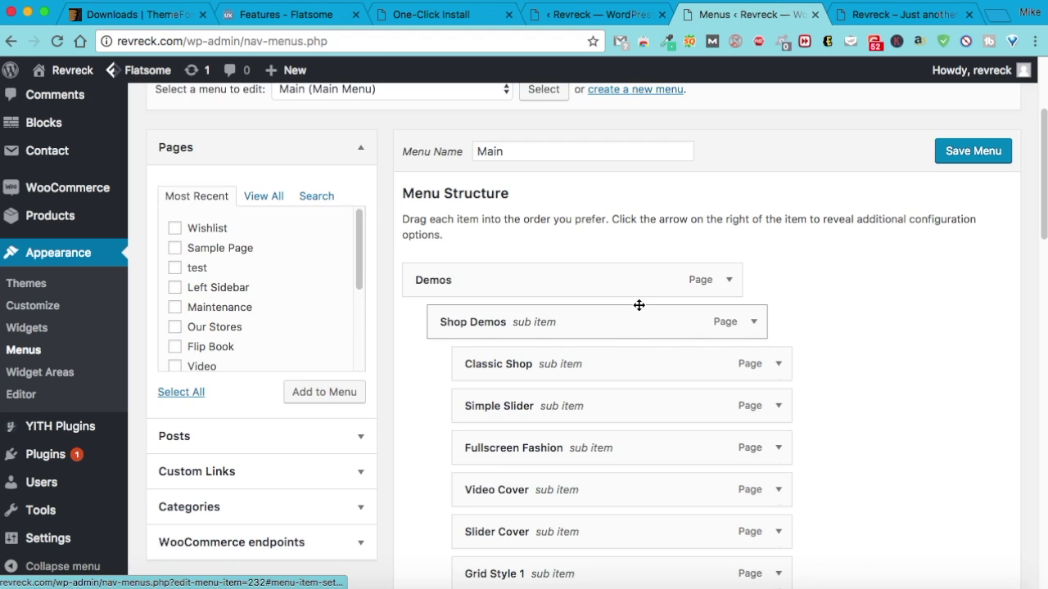
{"action": "scroll", "coordinate": [638, 303], "scroll_direction": "down", "scroll_amount": 3}
{"action": "scroll", "coordinate": [560, 269], "scroll_direction": "down", "scroll_amount": 5}
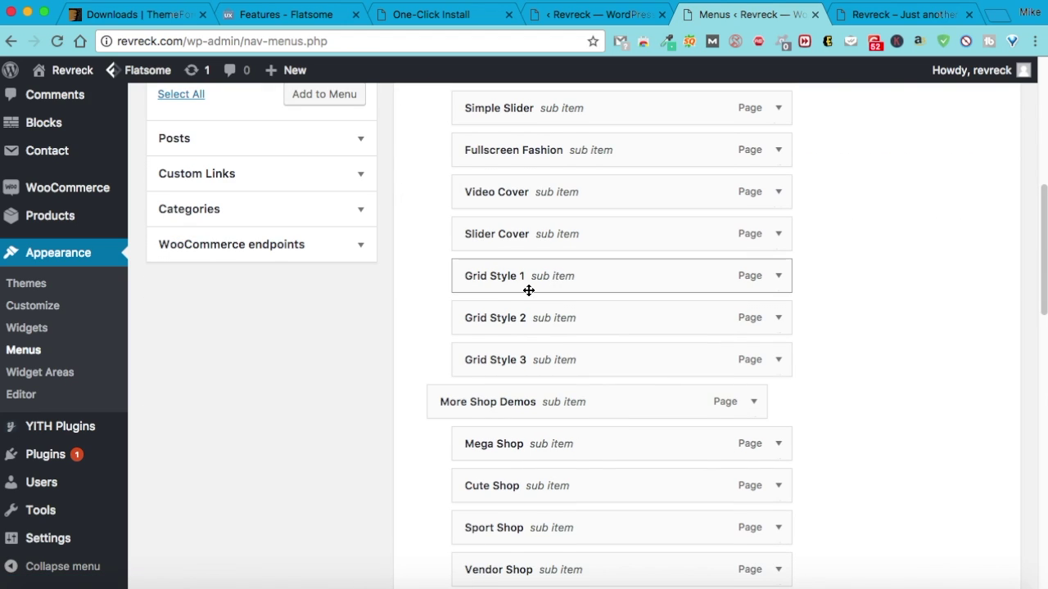
{"action": "scroll", "coordinate": [557, 271], "scroll_direction": "down", "scroll_amount": 6}
{"action": "scroll", "coordinate": [564, 282], "scroll_direction": "up", "scroll_amount": 3}
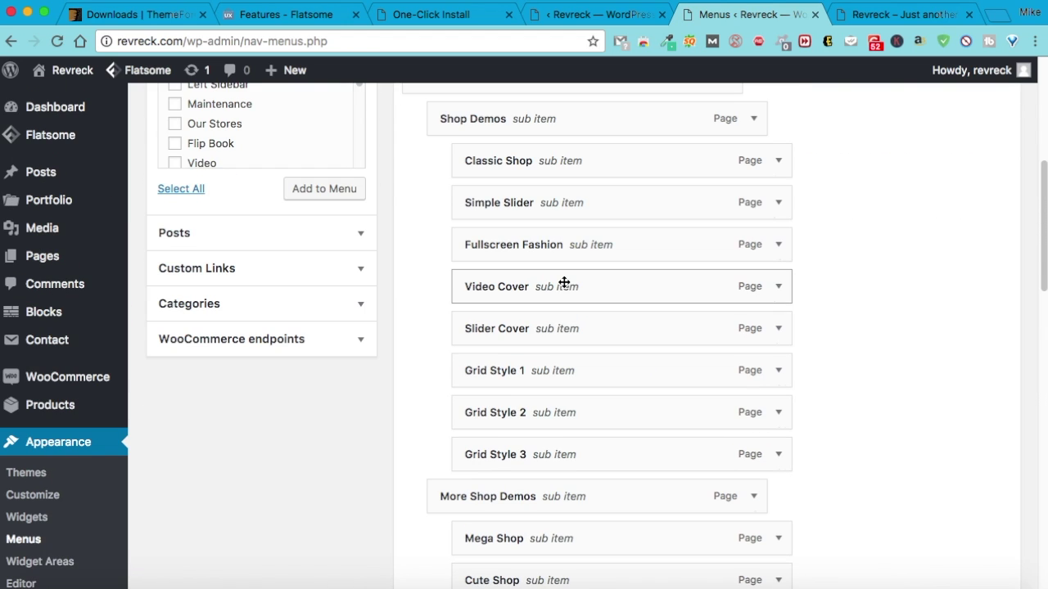
{"action": "left_click", "coordinate": [858, 17]}
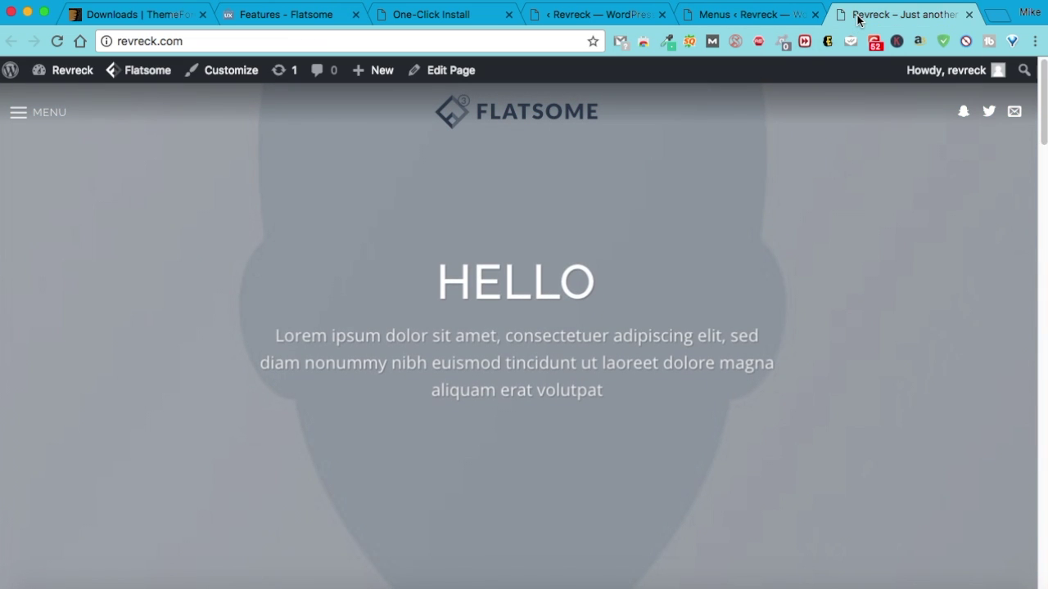
{"action": "left_click", "coordinate": [18, 113]}
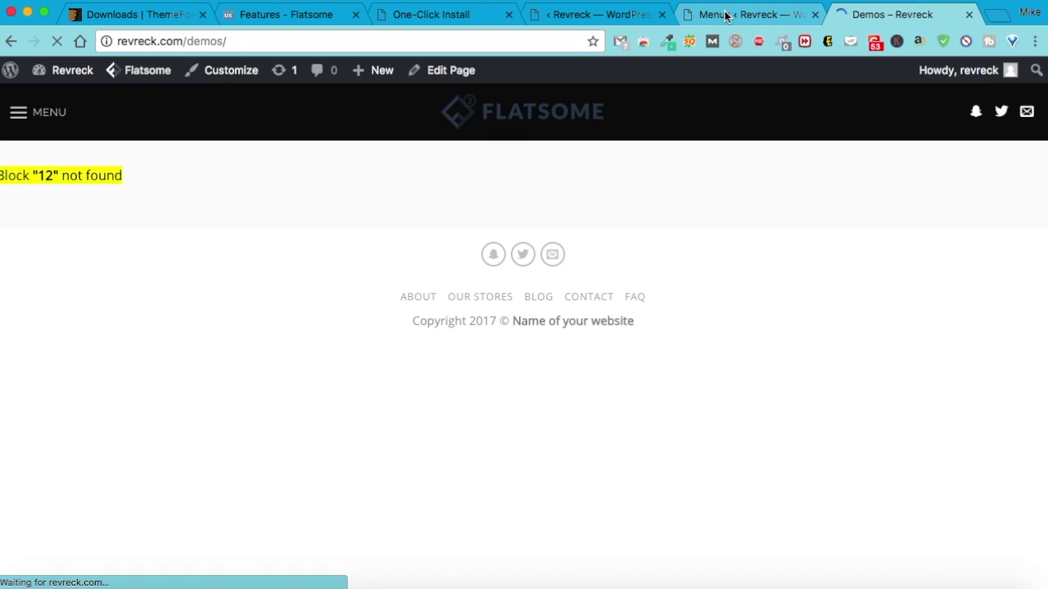
Back on the Menus page, expand the Posts list and select the "Hello world!" post
{"action": "left_click", "coordinate": [726, 15]}
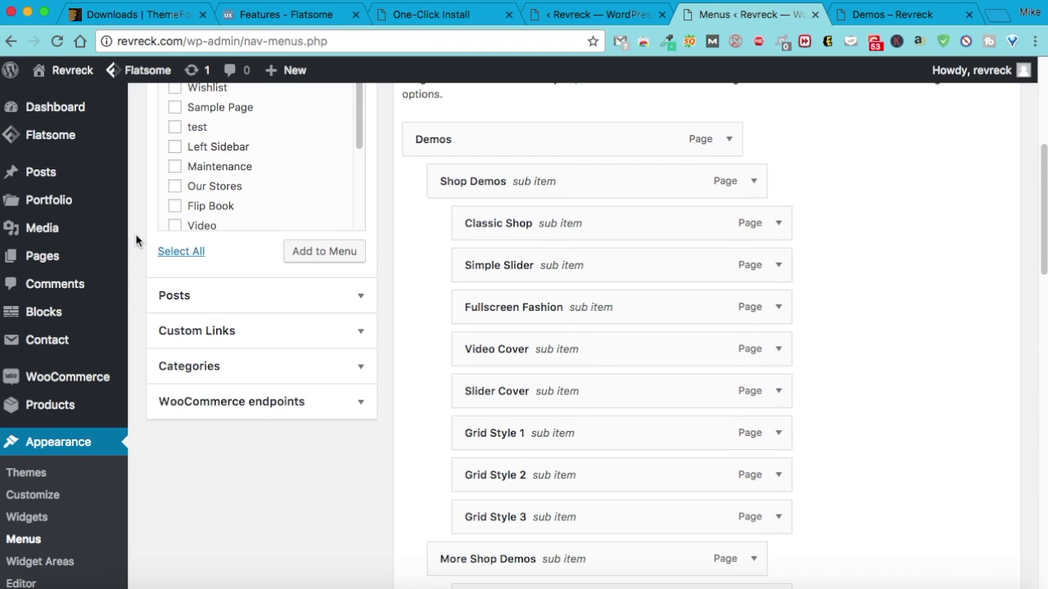
{"action": "mouse_move", "coordinate": [61, 264]}
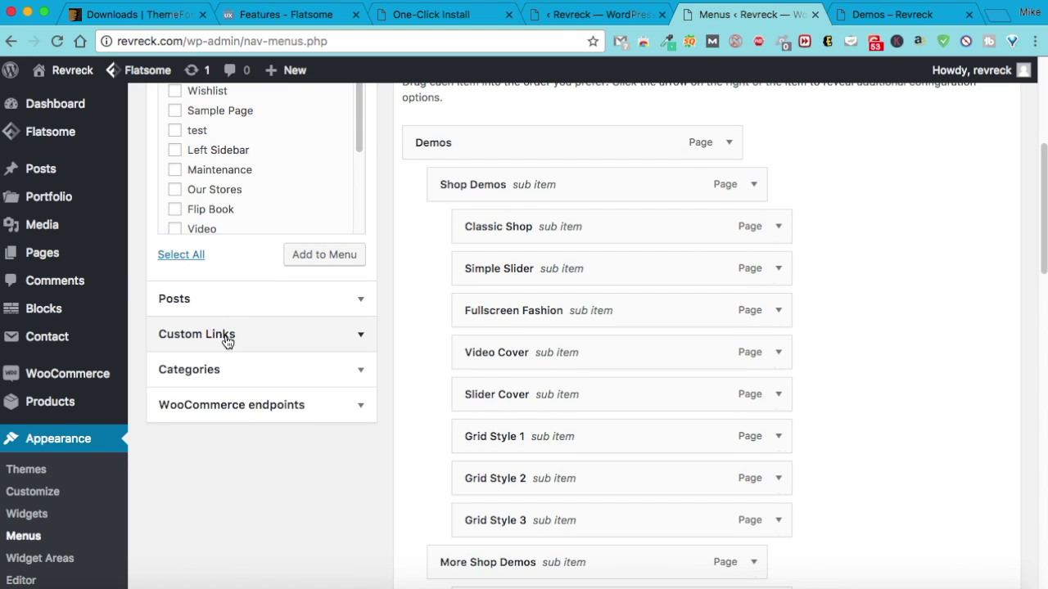
{"action": "left_click", "coordinate": [235, 300]}
{"action": "scroll", "coordinate": [205, 205], "scroll_direction": "up", "scroll_amount": 1}
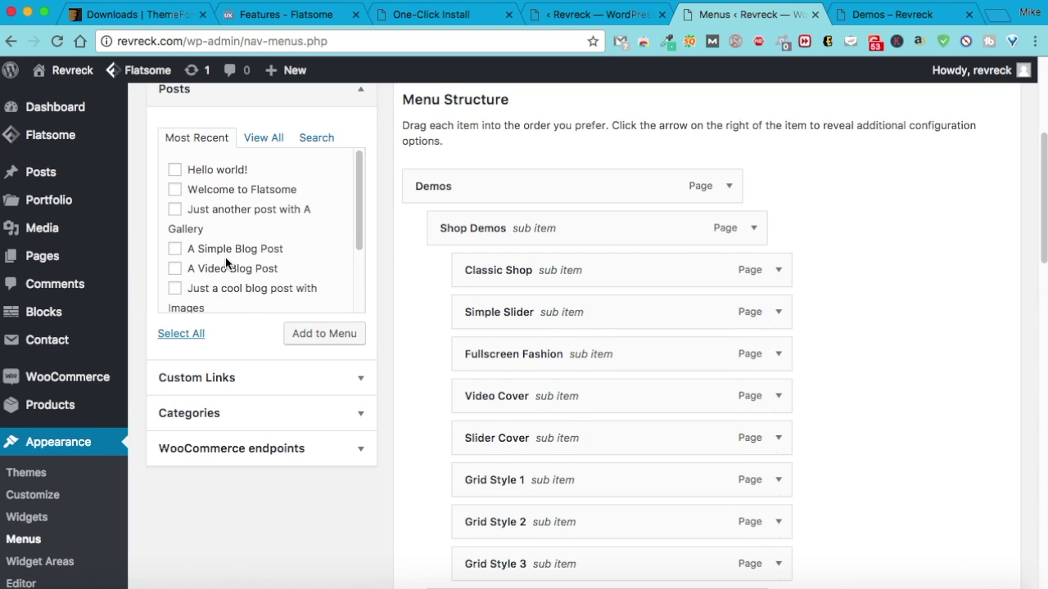
{"action": "scroll", "coordinate": [235, 243], "scroll_direction": "up", "scroll_amount": 1}
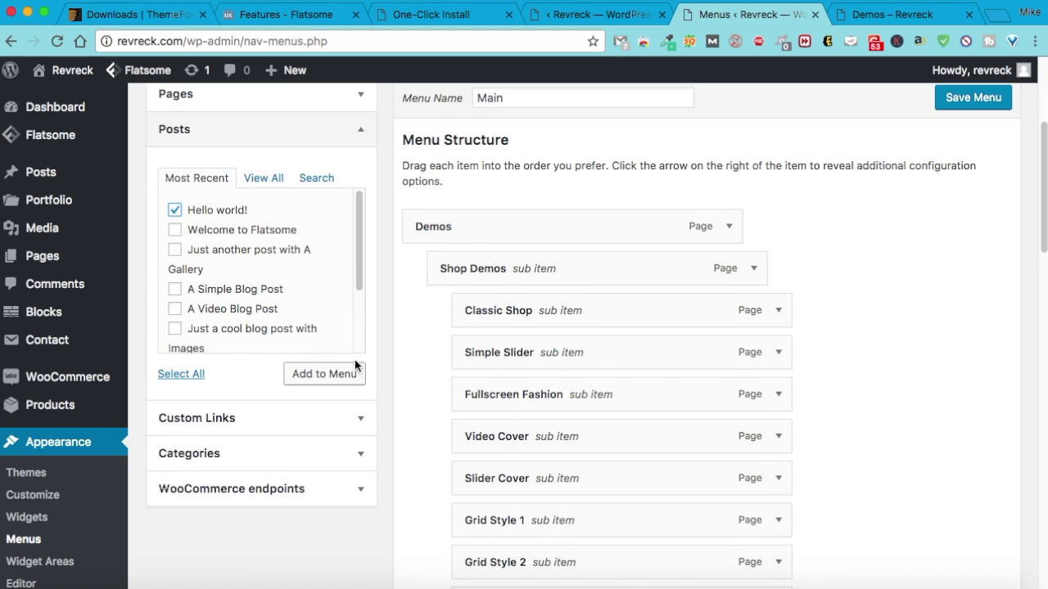
View the live site's navigation menu again and return to the Menus page
{"action": "left_click", "coordinate": [864, 14]}
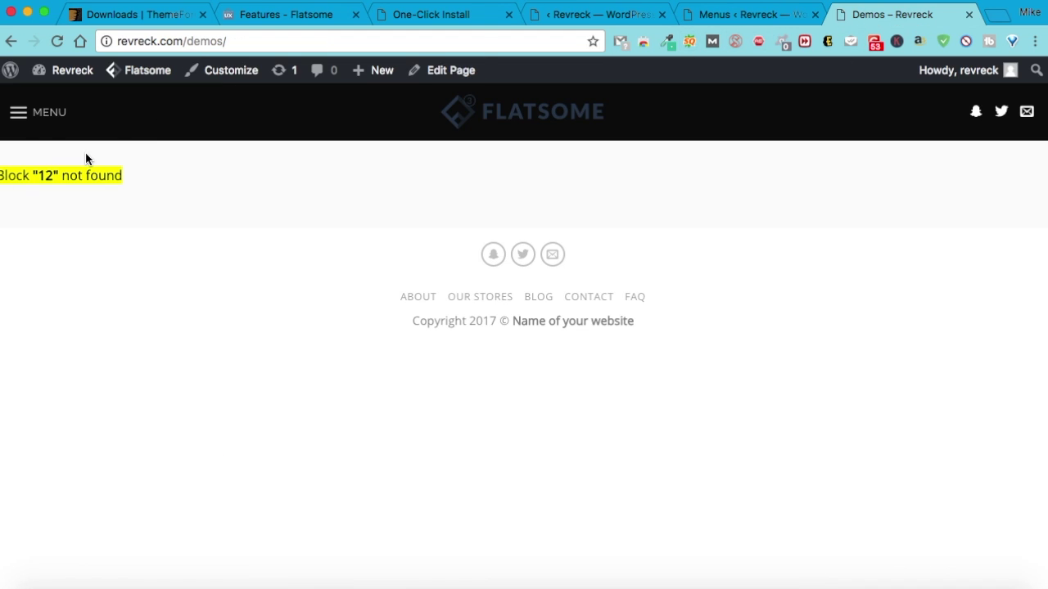
{"action": "left_click", "coordinate": [23, 113]}
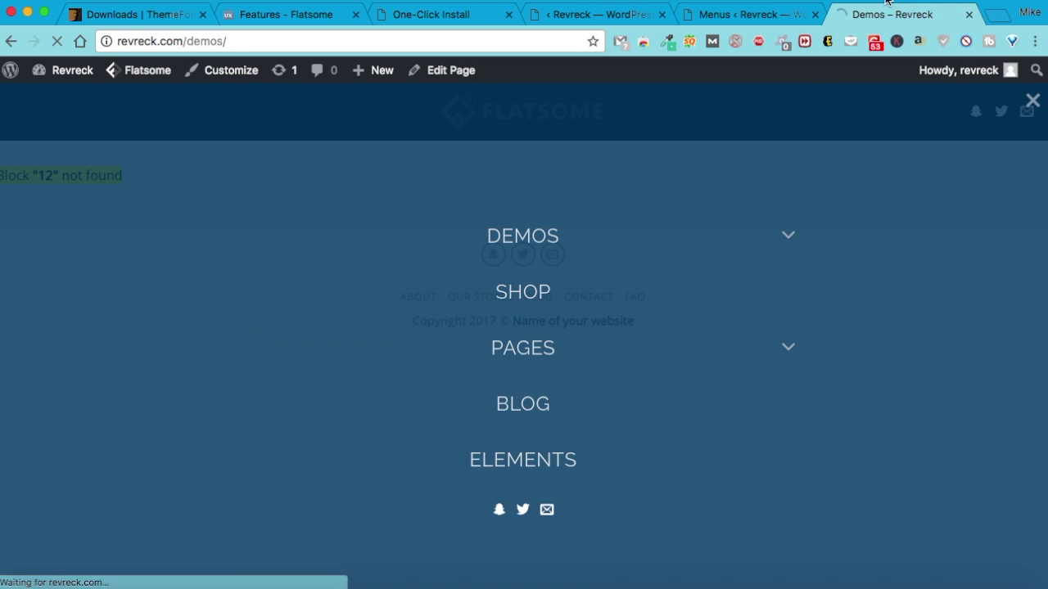
{"action": "left_click", "coordinate": [716, 14]}
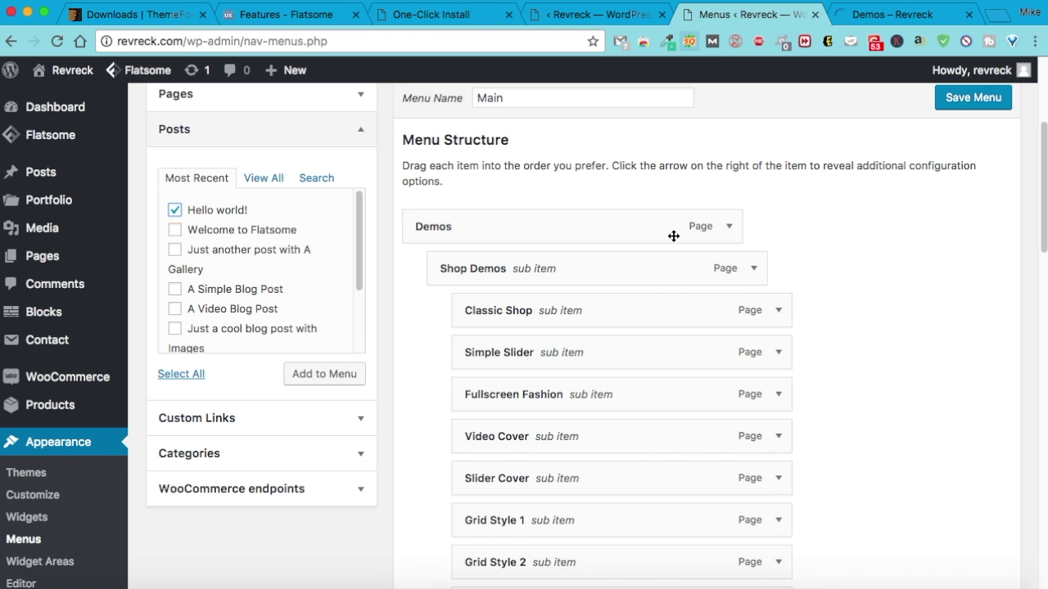
Remove the Shop Demos, Classic Shop and Demos items from the Main menu's structure
{"action": "left_click", "coordinate": [753, 269]}
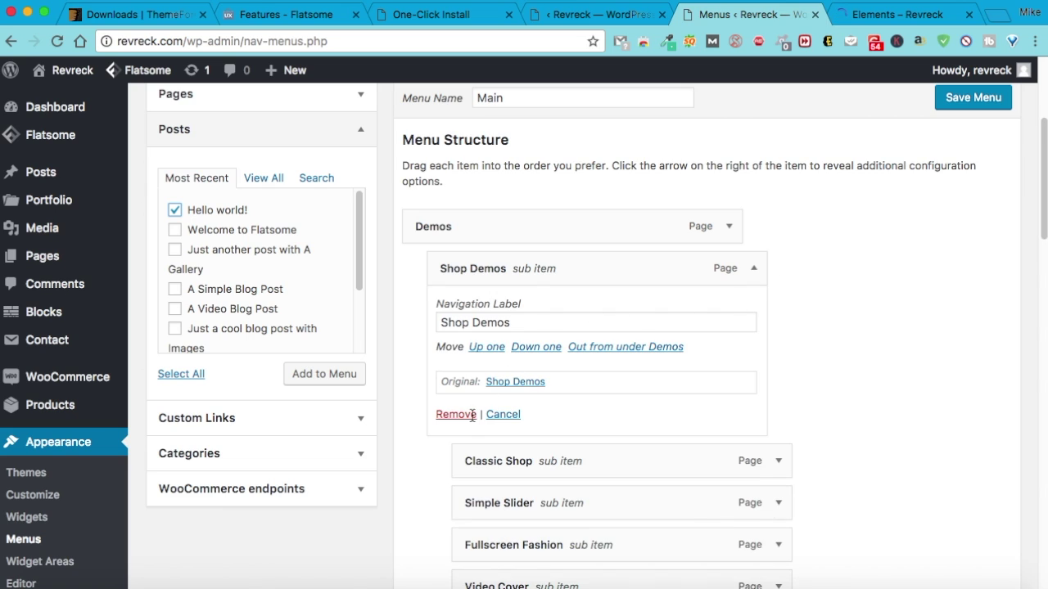
{"action": "left_click", "coordinate": [456, 415]}
{"action": "left_click", "coordinate": [753, 268]}
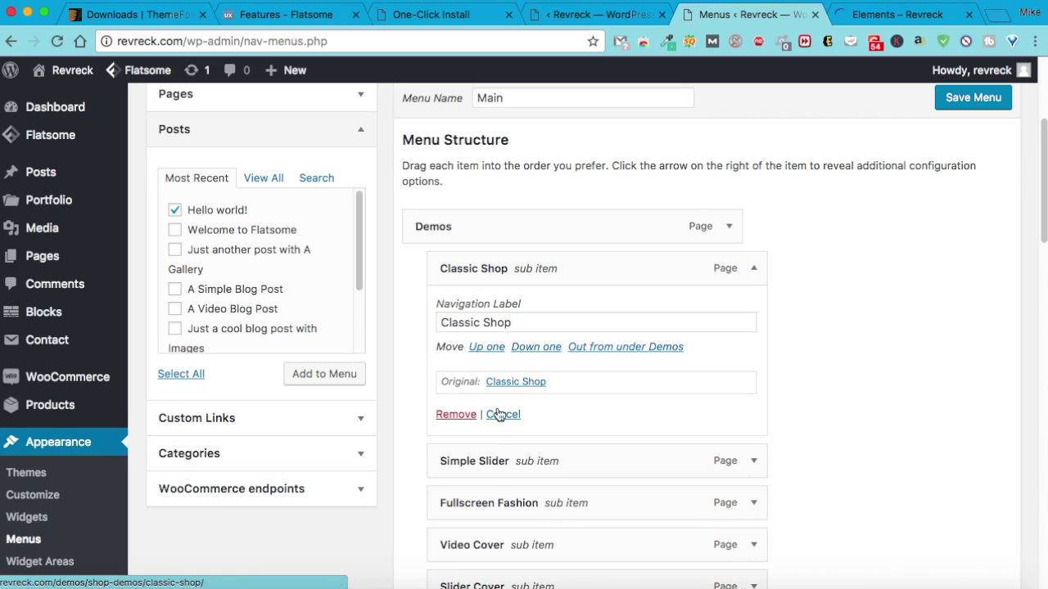
{"action": "left_click", "coordinate": [456, 415]}
{"action": "left_click", "coordinate": [730, 227]}
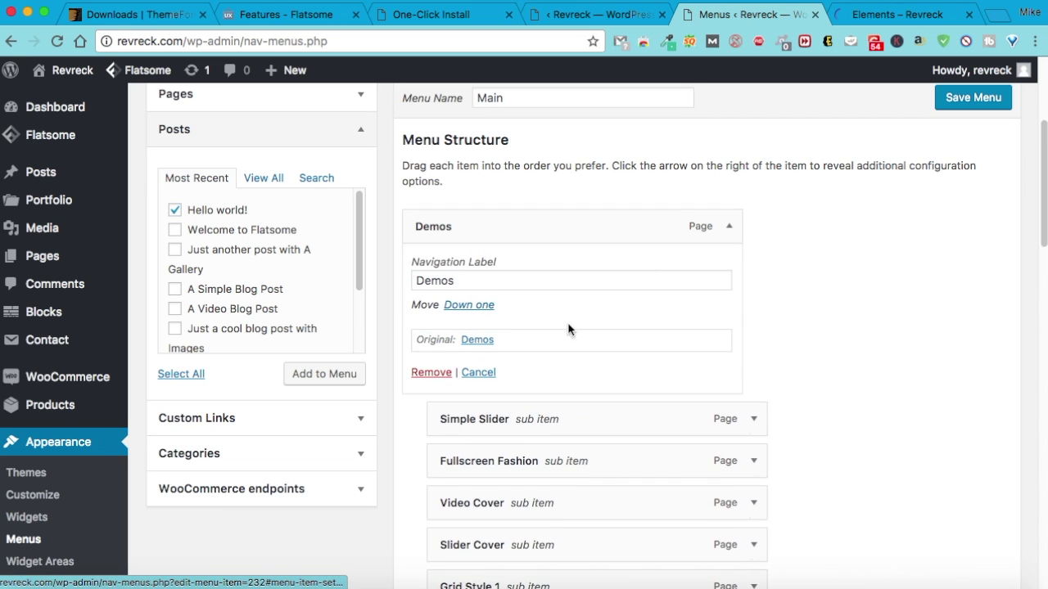
{"action": "left_click", "coordinate": [432, 373]}
Remove the Business Demos item from the Main menu and save the menu
{"action": "scroll", "coordinate": [503, 278], "scroll_direction": "down", "scroll_amount": 10}
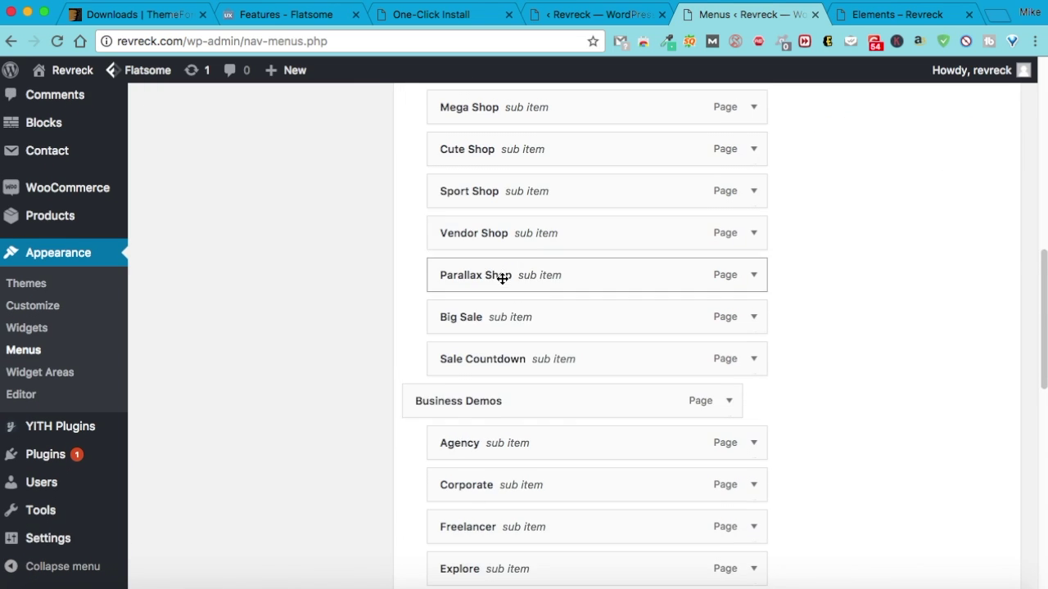
{"action": "scroll", "coordinate": [503, 278], "scroll_direction": "down", "scroll_amount": 1}
{"action": "left_click", "coordinate": [729, 352]}
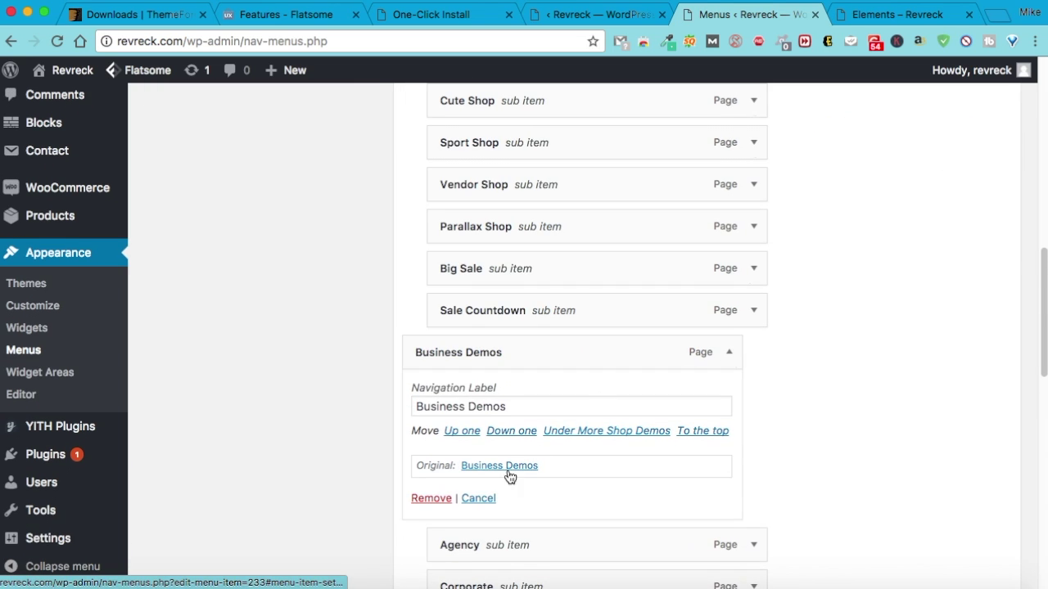
{"action": "left_click", "coordinate": [432, 498]}
{"action": "scroll", "coordinate": [368, 354], "scroll_direction": "down", "scroll_amount": 10}
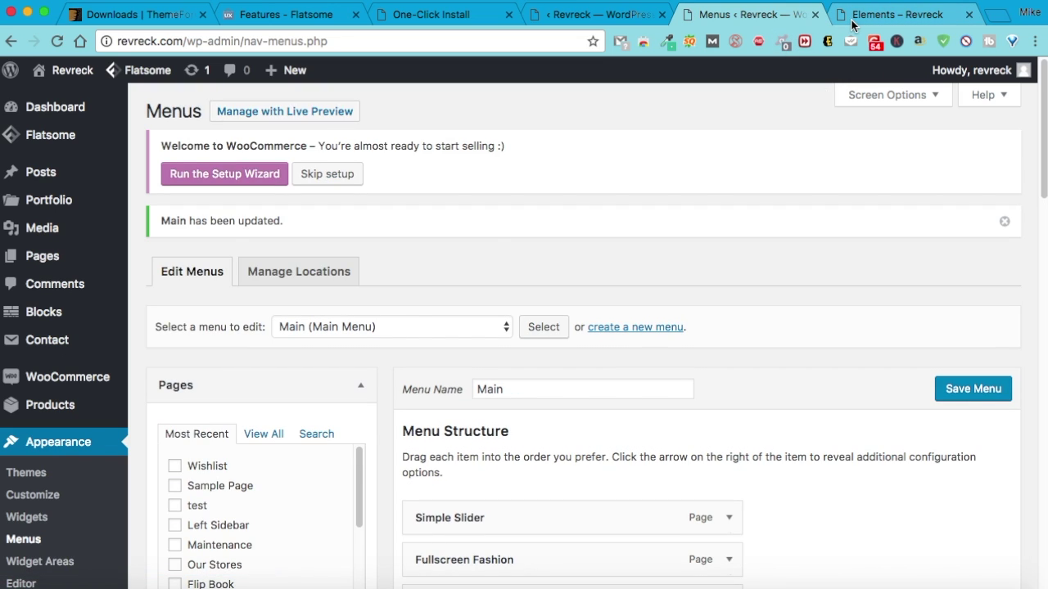
Close the old live site tab, open the site in a new tab, and look through its navigation menu
{"action": "left_click", "coordinate": [854, 20]}
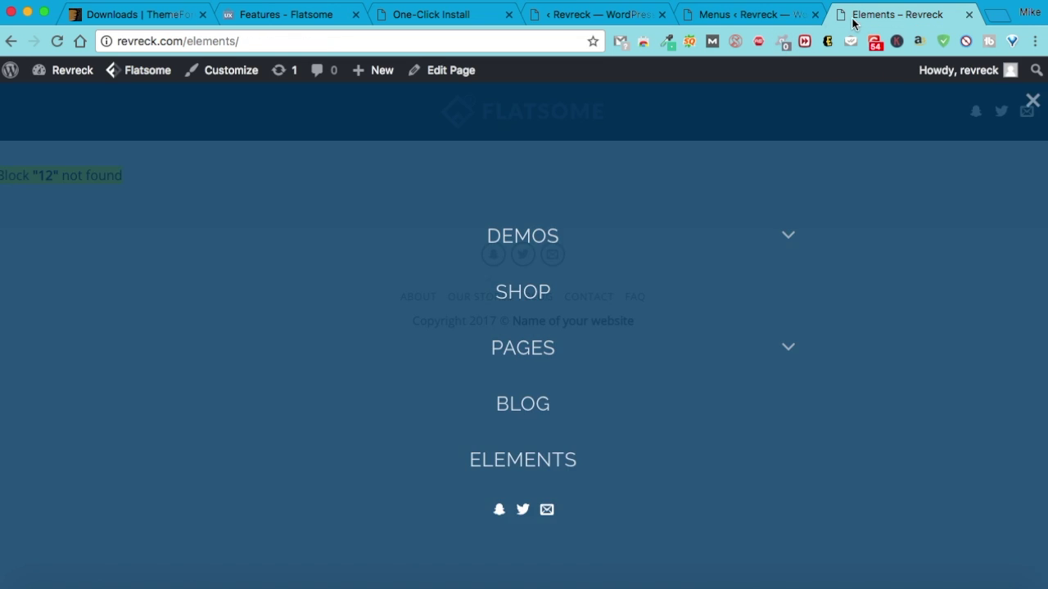
{"action": "key", "text": "super+w"}
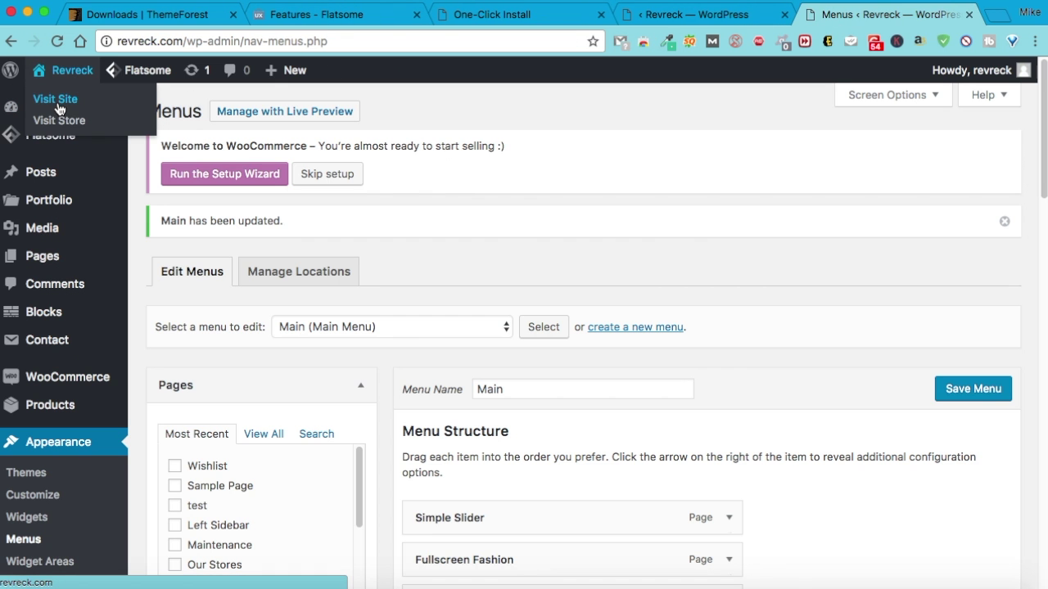
{"action": "left_click", "coordinate": [55, 98], "text": "super"}
{"action": "left_click", "coordinate": [895, 16]}
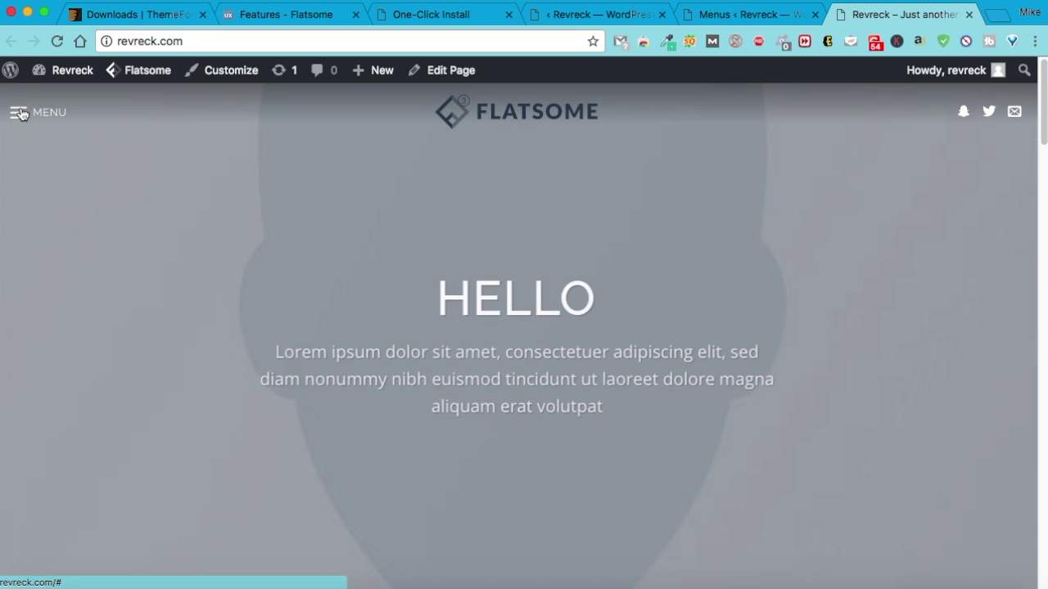
{"action": "left_click", "coordinate": [19, 111]}
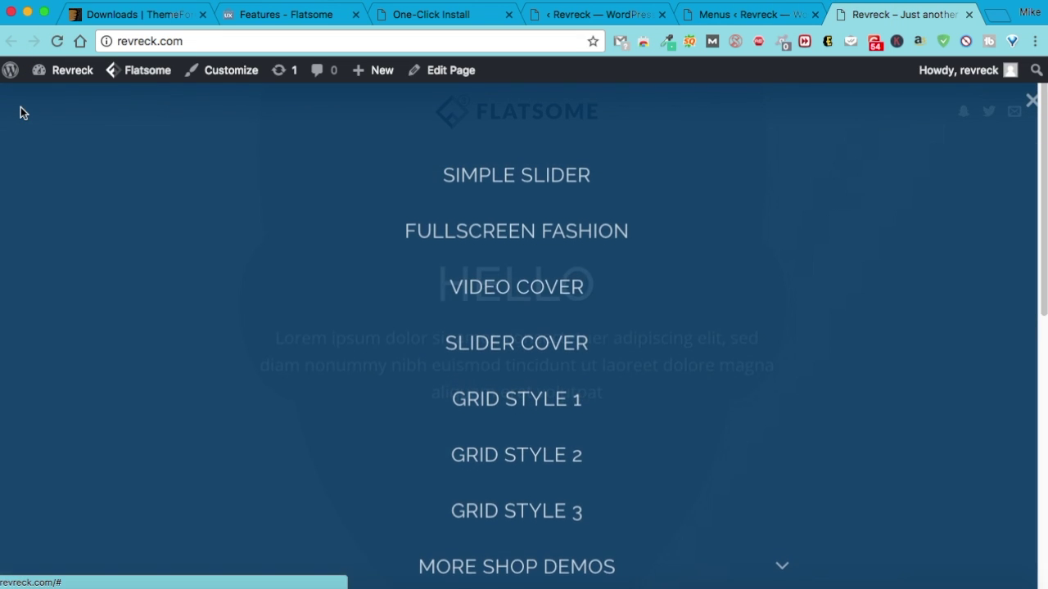
{"action": "scroll", "coordinate": [328, 172], "scroll_direction": "down", "scroll_amount": 10}
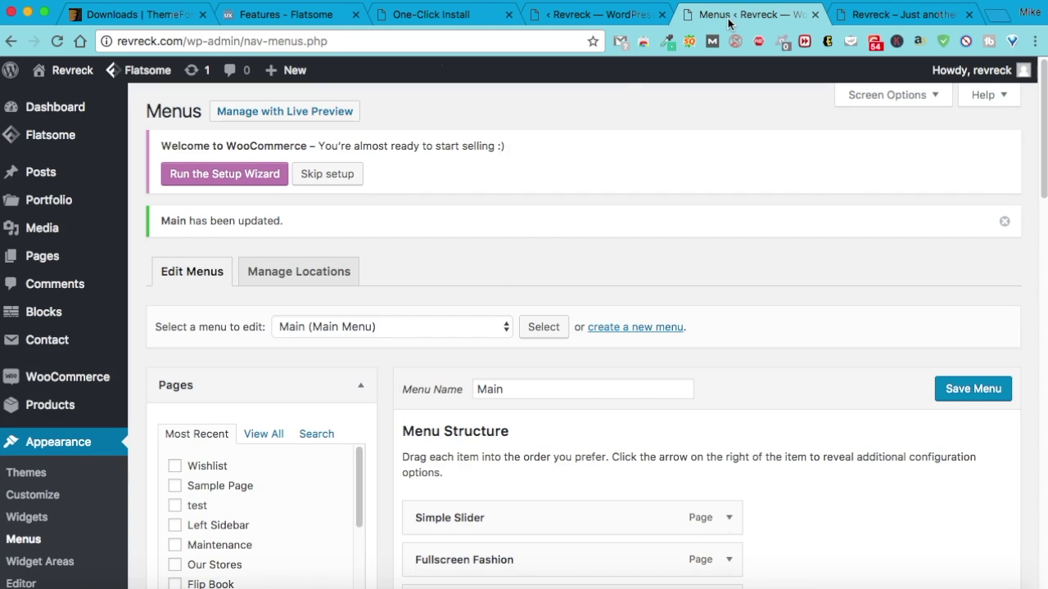
Return to the Menus page, remove the Simple Slider item from the Main menu, and save the menu
{"action": "left_click", "coordinate": [745, 14]}
{"action": "scroll", "coordinate": [518, 267], "scroll_direction": "down", "scroll_amount": 3}
{"action": "left_click", "coordinate": [719, 267]}
{"action": "left_click", "coordinate": [728, 262]}
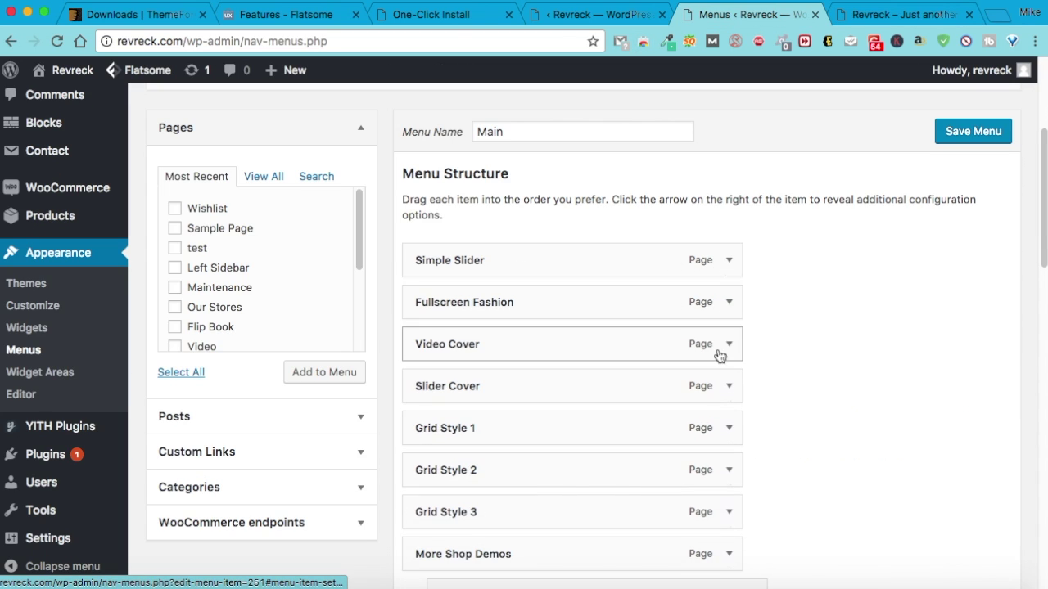
{"action": "left_click", "coordinate": [882, 16]}
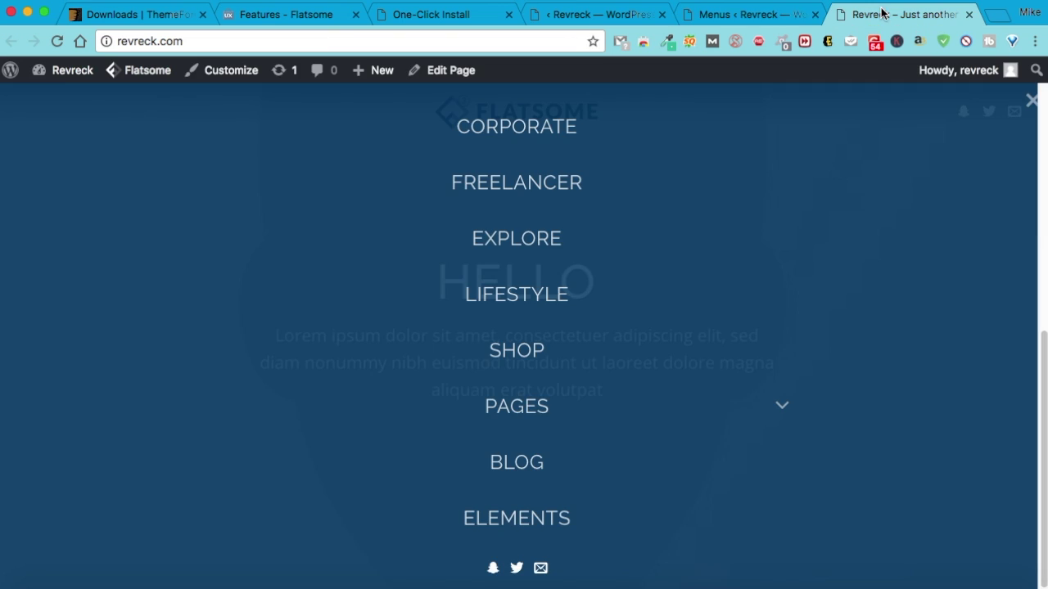
{"action": "left_click", "coordinate": [743, 15]}
{"action": "left_click", "coordinate": [728, 261]}
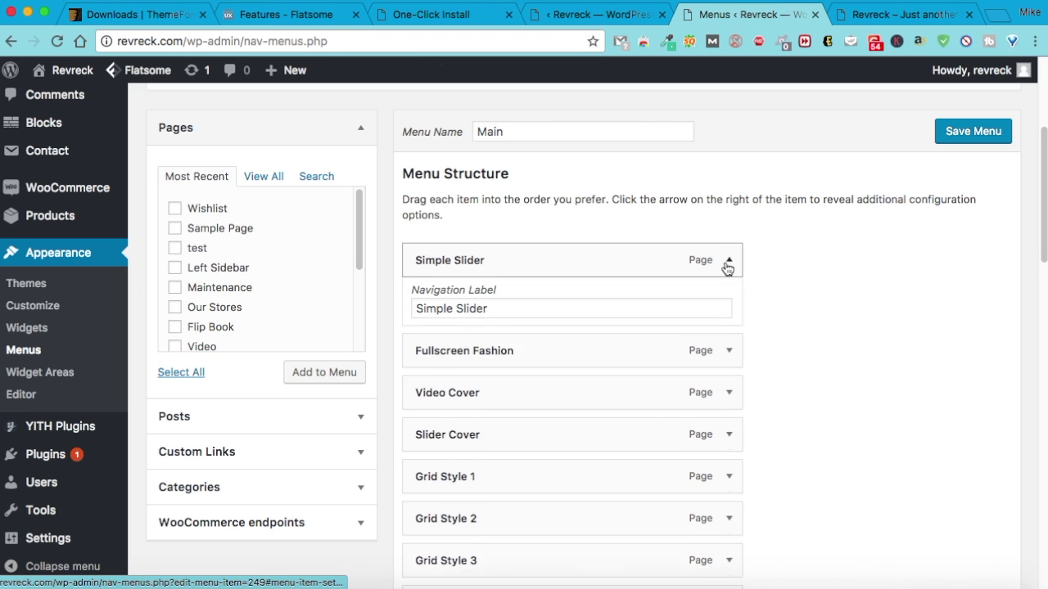
{"action": "left_click", "coordinate": [439, 409]}
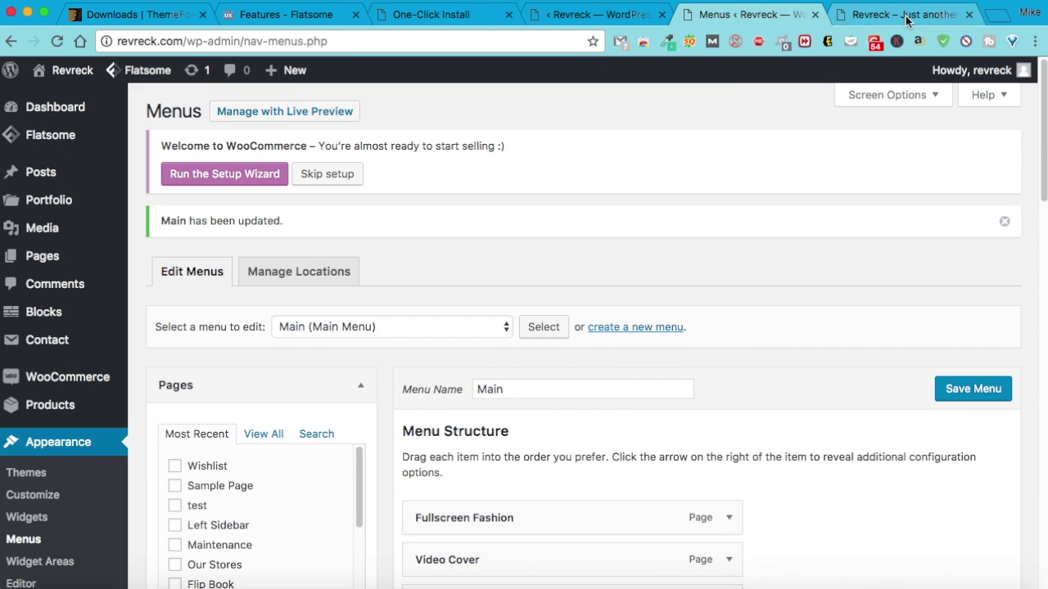
Reload the live site to view its navigation menu, and examine the Main menu's structure on the Menus page
{"action": "left_click", "coordinate": [907, 16]}
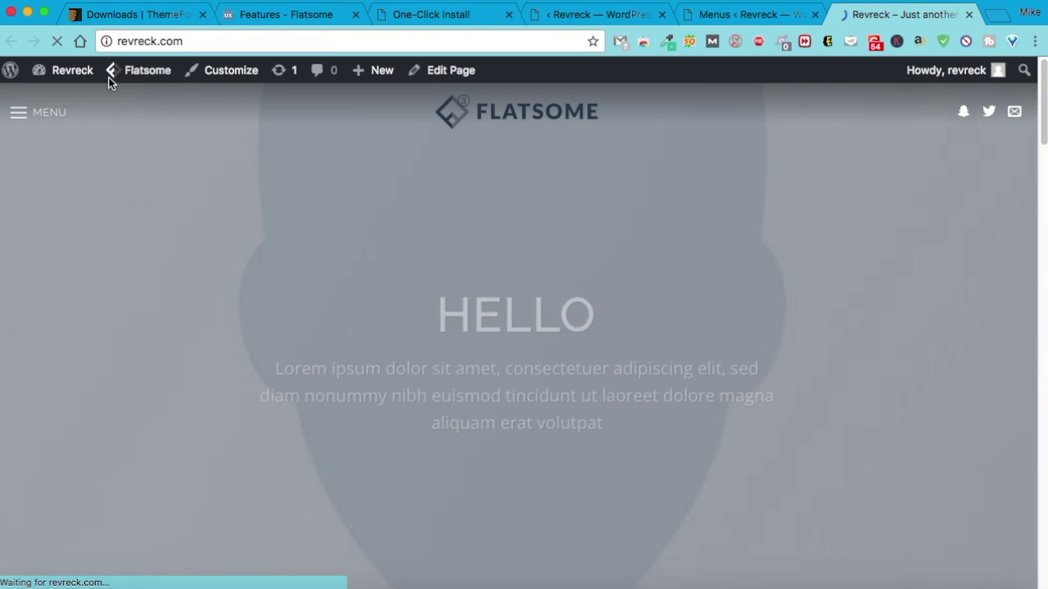
{"action": "mouse_move", "coordinate": [89, 74]}
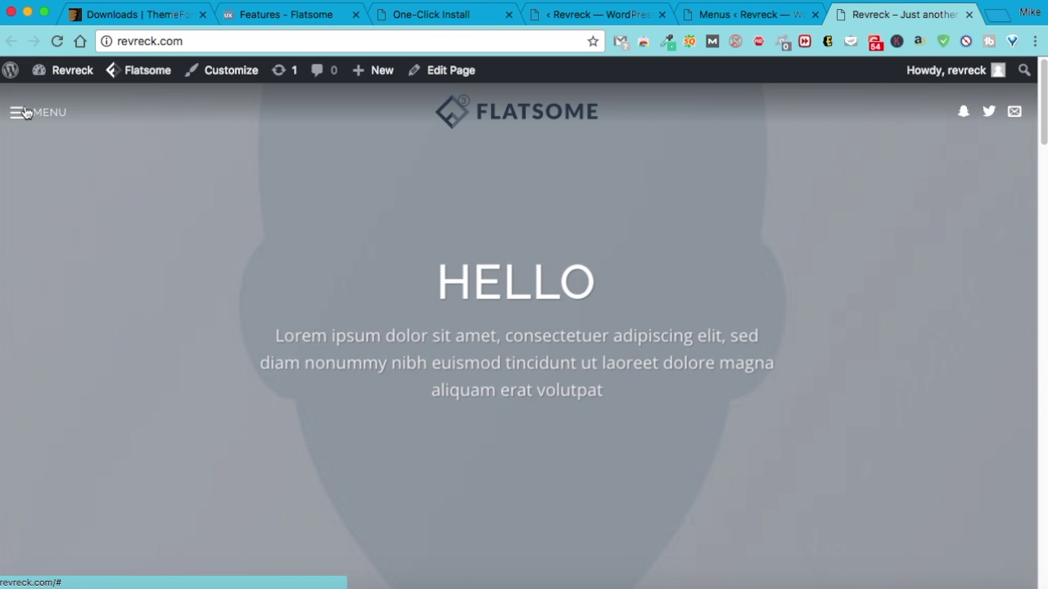
{"action": "left_click", "coordinate": [25, 112]}
{"action": "left_click", "coordinate": [793, 14]}
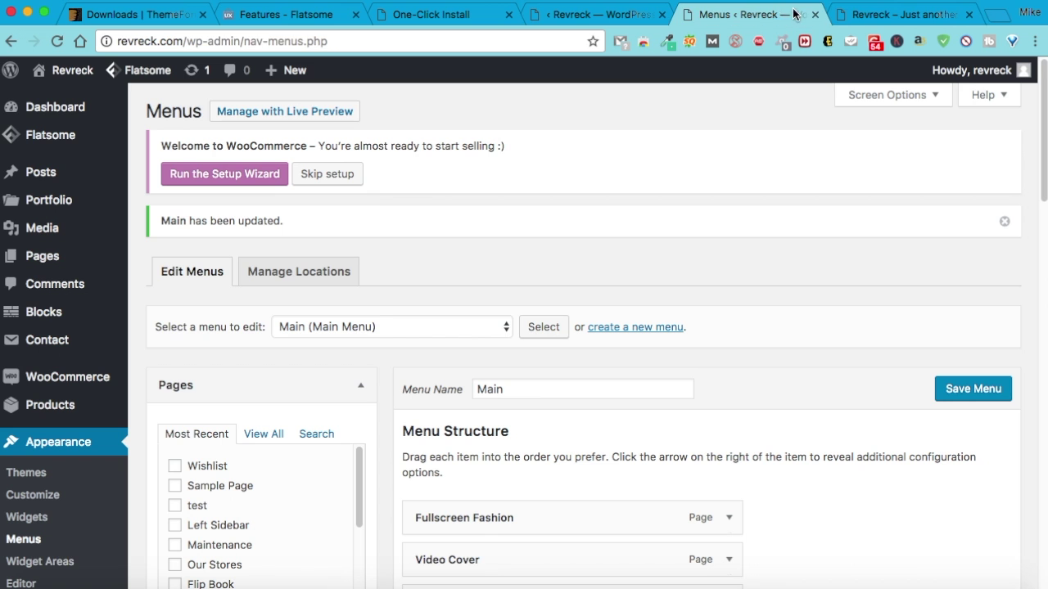
{"action": "scroll", "coordinate": [480, 414], "scroll_direction": "down", "scroll_amount": 5}
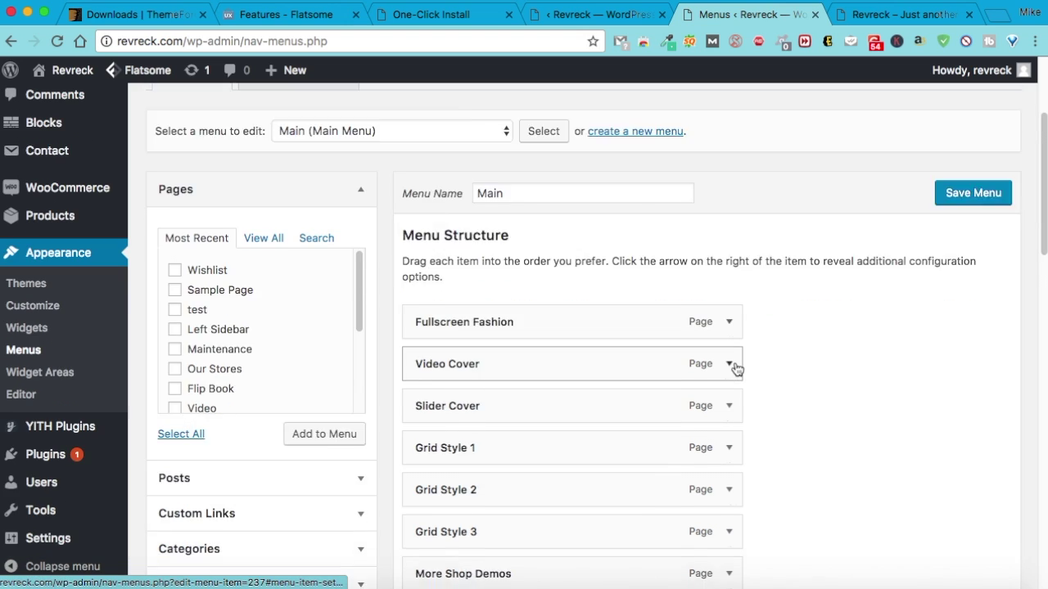
{"action": "scroll", "coordinate": [734, 368], "scroll_direction": "down", "scroll_amount": 2}
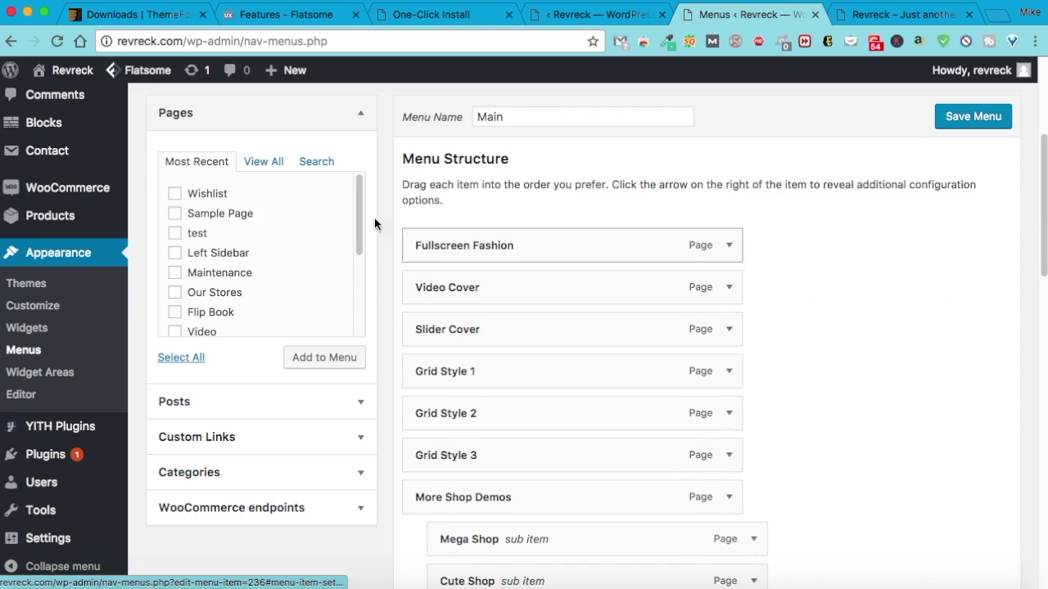
{"action": "scroll", "coordinate": [68, 435], "scroll_direction": "down", "scroll_amount": 5}
{"action": "scroll", "coordinate": [68, 435], "scroll_direction": "up", "scroll_amount": 8}
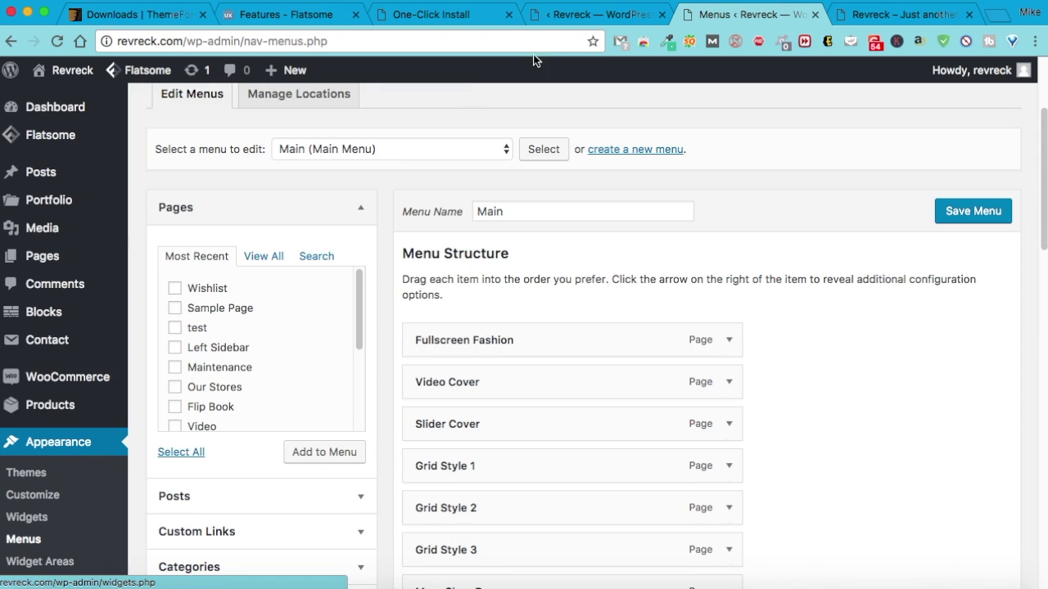
Close the live site's navigation menu and look over the homepage's banner, grid and client sections
{"action": "left_click", "coordinate": [863, 16]}
{"action": "left_click", "coordinate": [227, 273]}
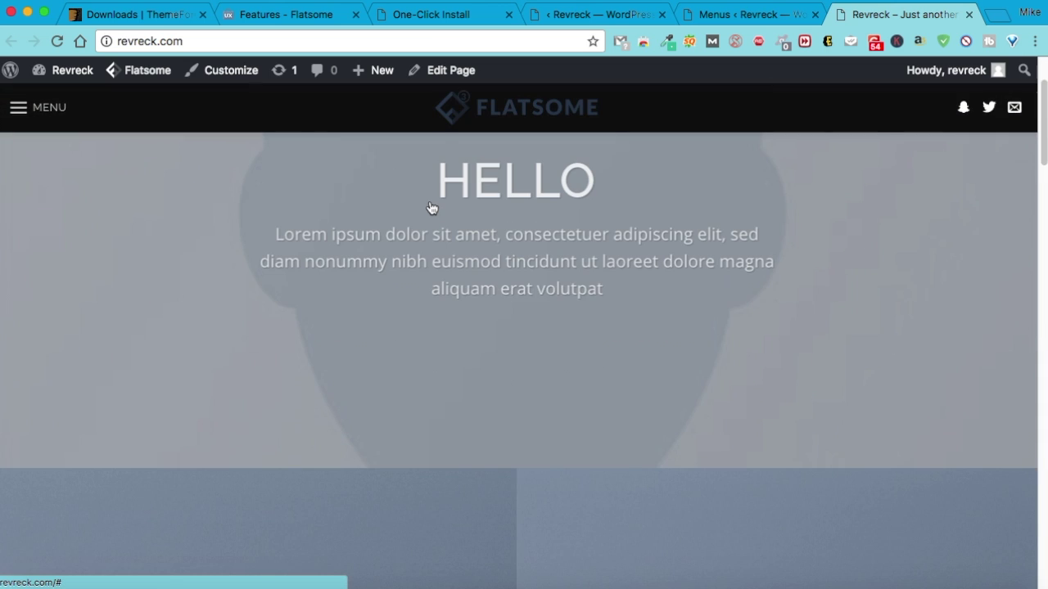
{"action": "scroll", "coordinate": [431, 208], "scroll_direction": "down", "scroll_amount": 10}
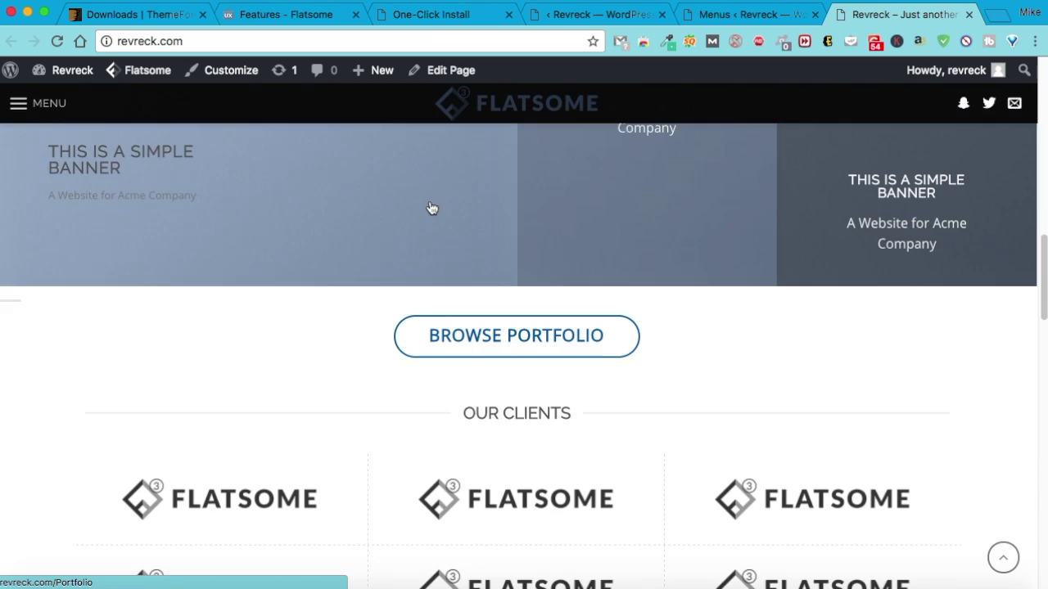
{"action": "scroll", "coordinate": [431, 208], "scroll_direction": "up", "scroll_amount": 4}
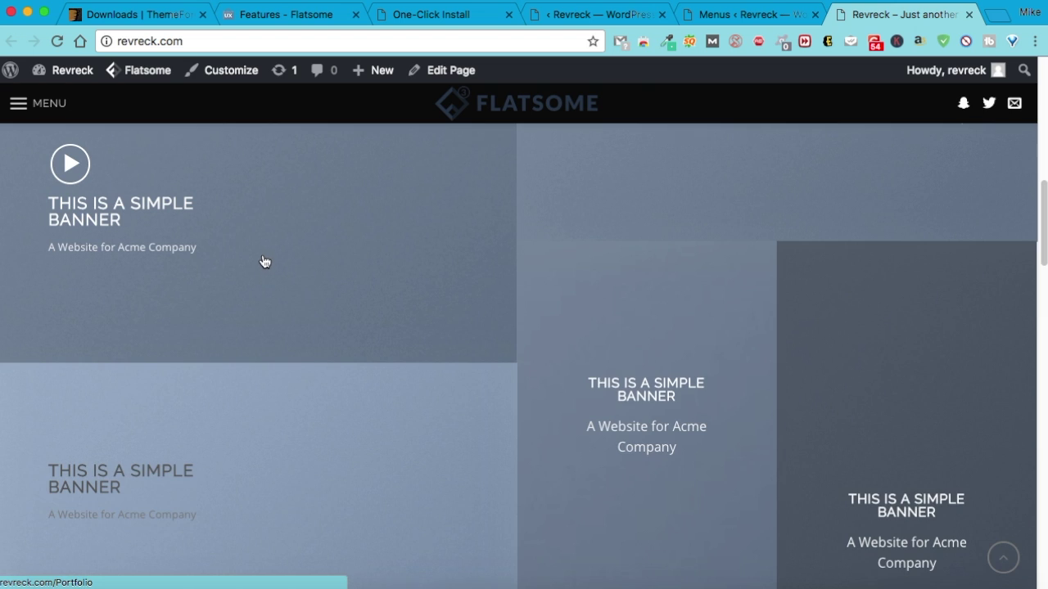
{"action": "scroll", "coordinate": [264, 262], "scroll_direction": "up", "scroll_amount": 5}
Leave the Menus page and open the Reading settings to view the front page assignment
{"action": "left_click", "coordinate": [709, 14]}
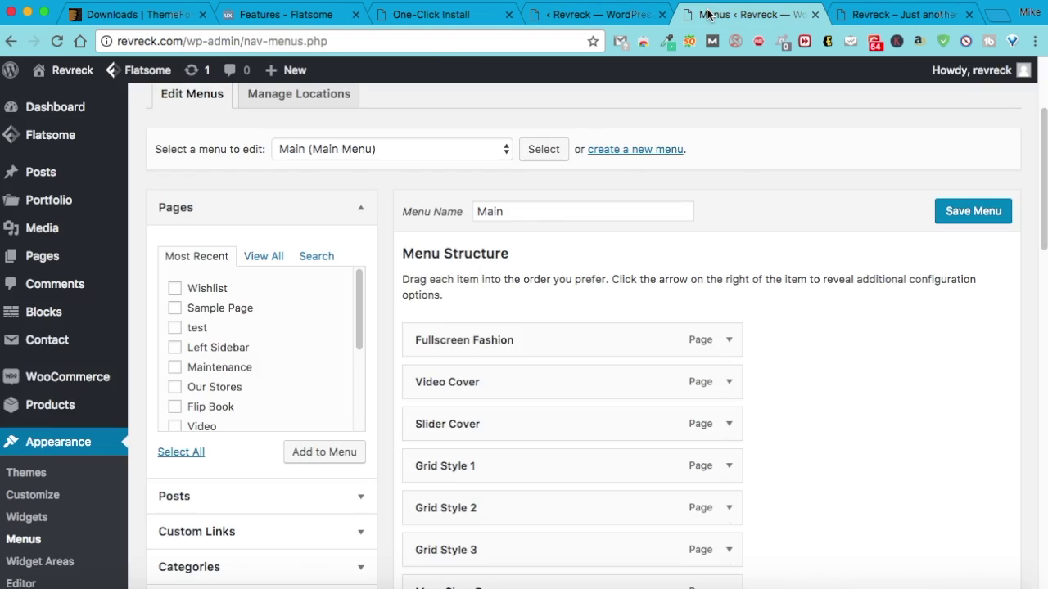
{"action": "scroll", "coordinate": [82, 172], "scroll_direction": "down", "scroll_amount": 5}
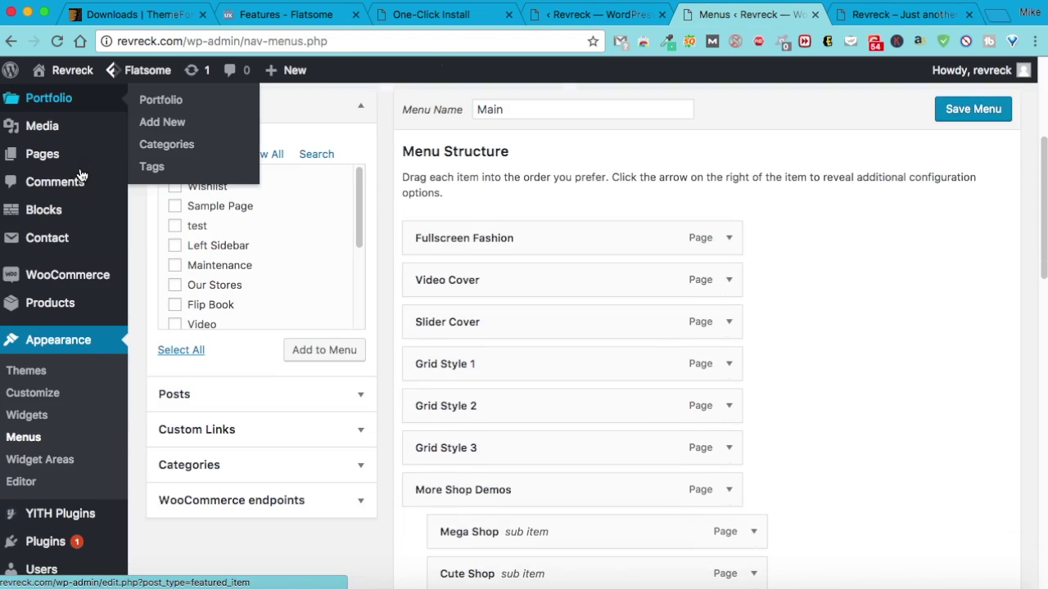
{"action": "scroll", "coordinate": [82, 174], "scroll_direction": "down", "scroll_amount": 3}
{"action": "mouse_move", "coordinate": [122, 532]}
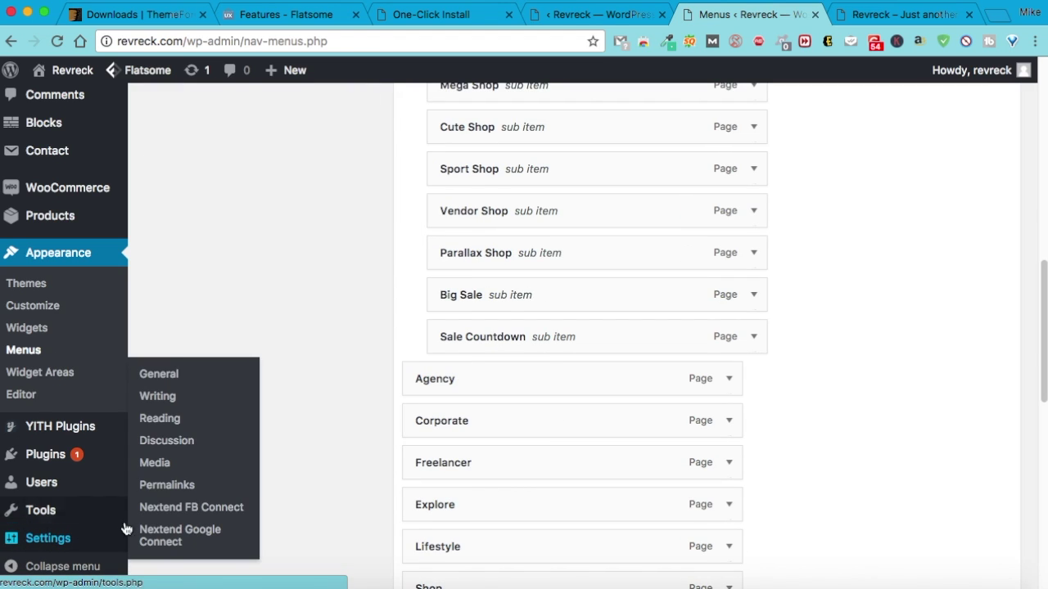
{"action": "left_click", "coordinate": [168, 422]}
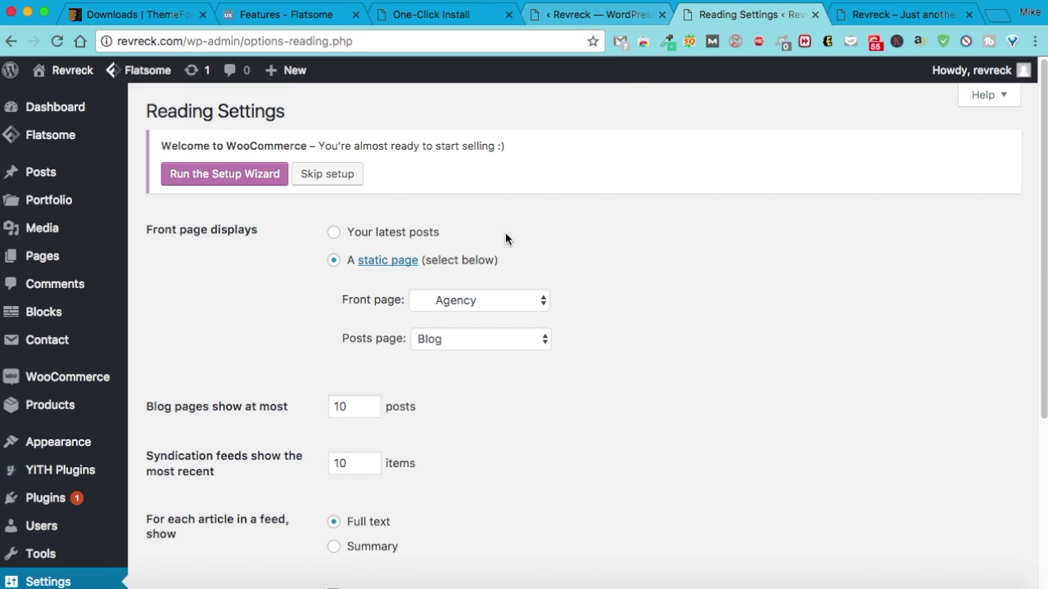
Check the Agency page in UX Builder, then open the WordPress dashboard from the live site
{"action": "left_click", "coordinate": [598, 14]}
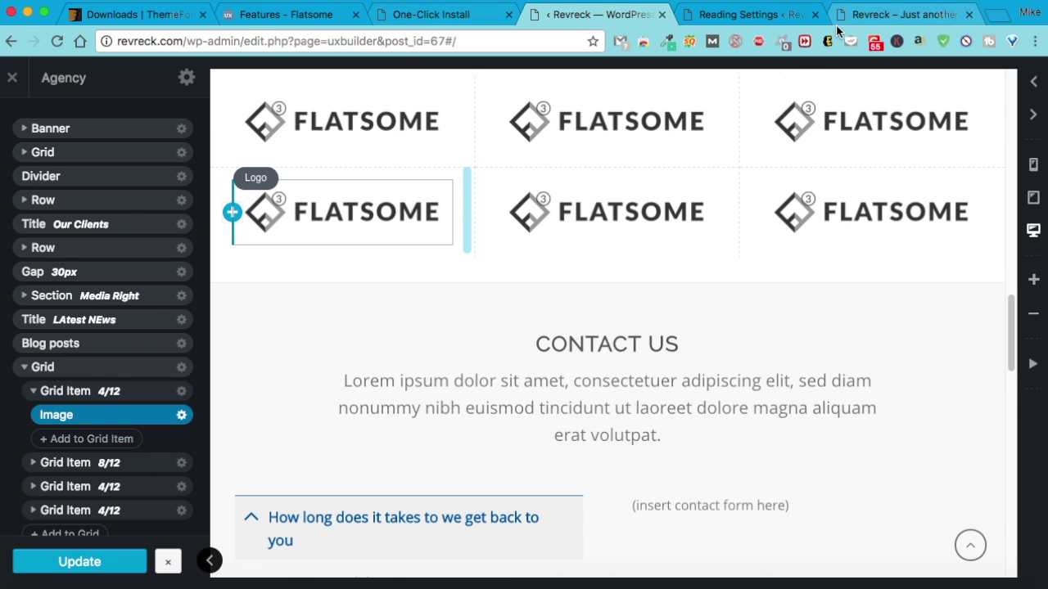
{"action": "left_click", "coordinate": [892, 16]}
{"action": "mouse_move", "coordinate": [62, 72]}
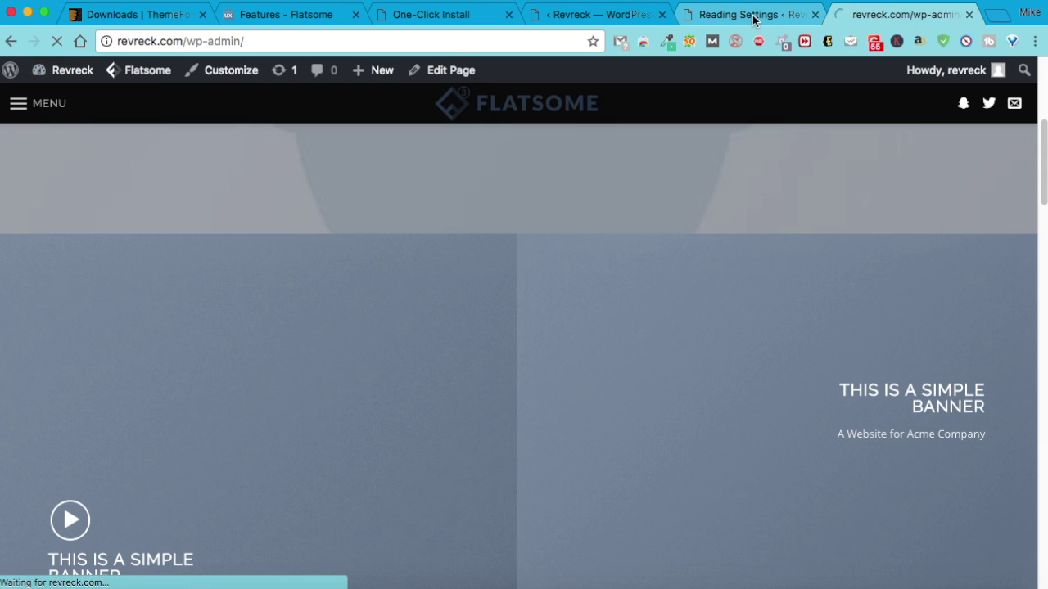
{"action": "scroll", "coordinate": [301, 225], "scroll_direction": "down", "scroll_amount": 5}
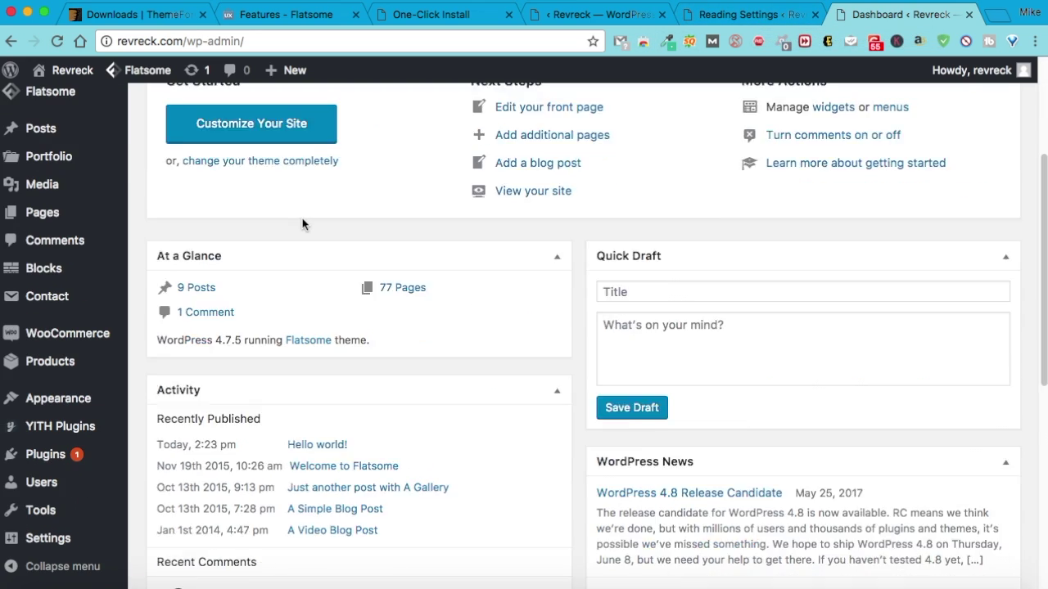
{"action": "scroll", "coordinate": [301, 225], "scroll_direction": "up", "scroll_amount": 2}
{"action": "scroll", "coordinate": [51, 213], "scroll_direction": "up", "scroll_amount": 5}
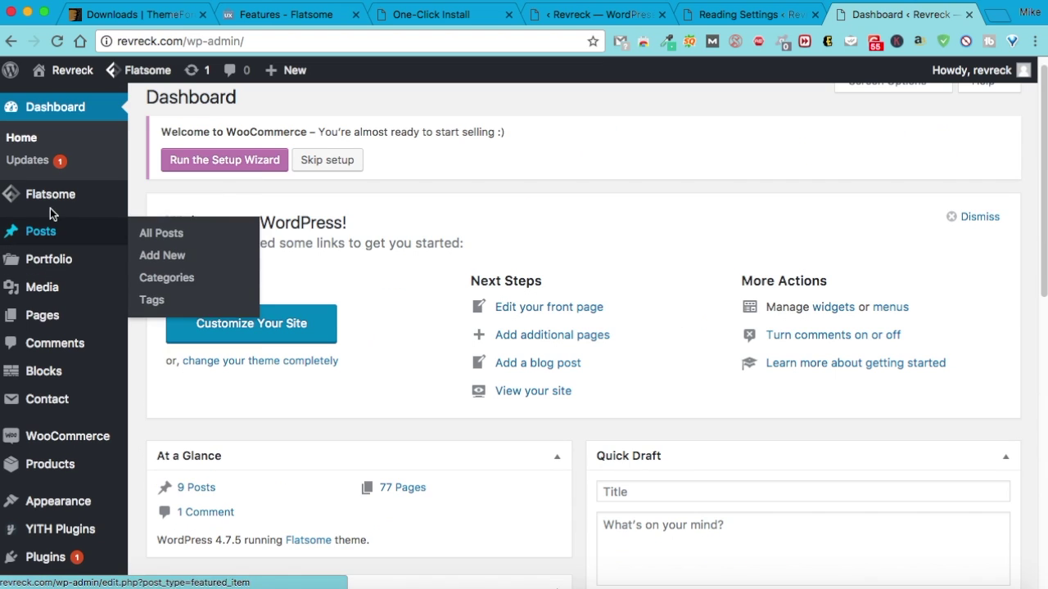
Open the list of all pages and look through the demo pages, including the Agency front page
{"action": "left_click", "coordinate": [160, 319]}
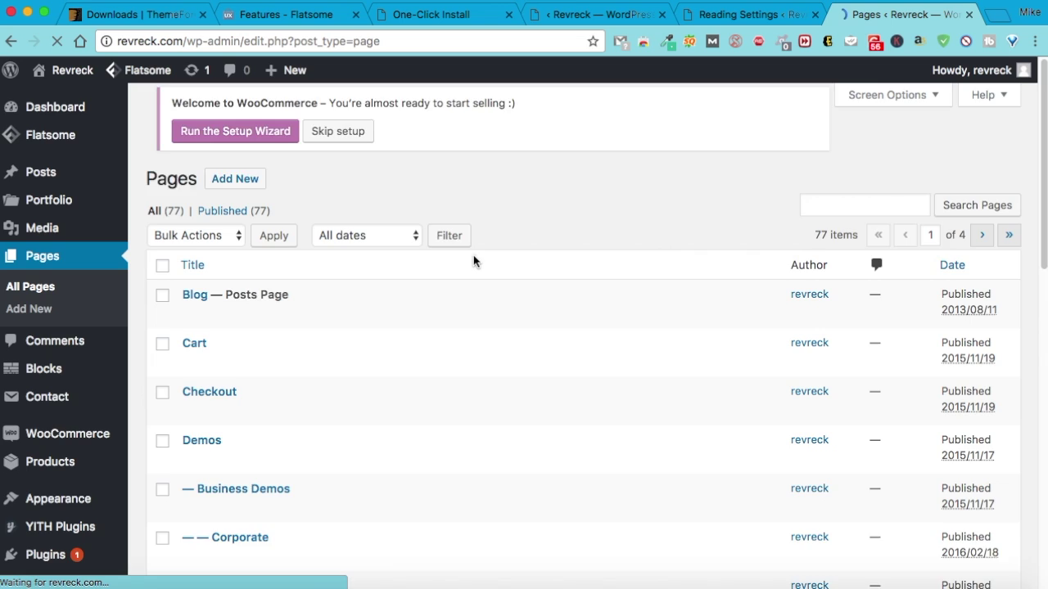
{"action": "scroll", "coordinate": [474, 262], "scroll_direction": "down", "scroll_amount": 3}
{"action": "scroll", "coordinate": [474, 261], "scroll_direction": "down", "scroll_amount": 15}
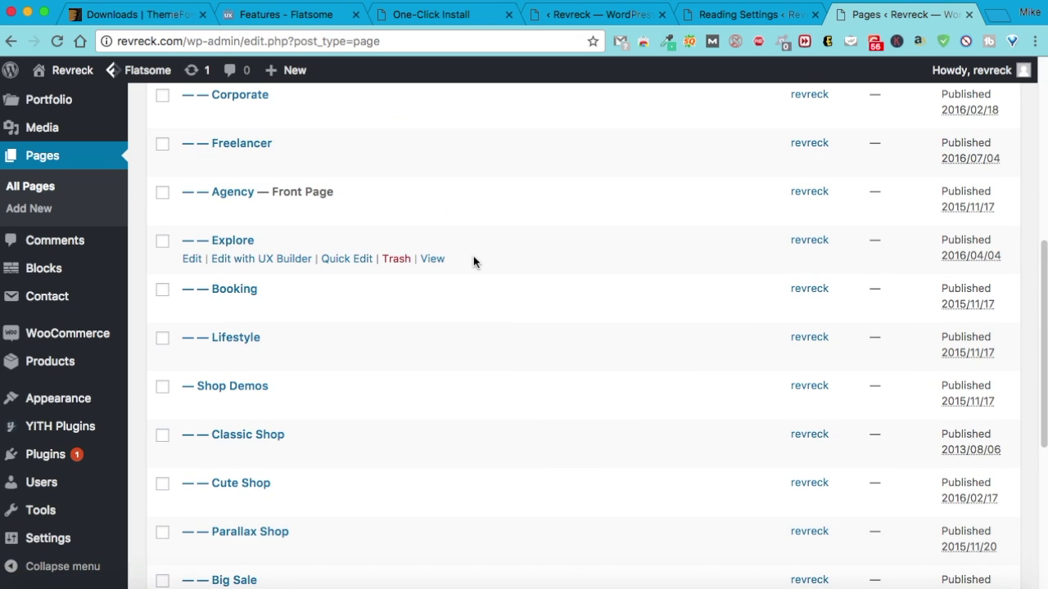
{"action": "scroll", "coordinate": [474, 261], "scroll_direction": "up", "scroll_amount": 10}
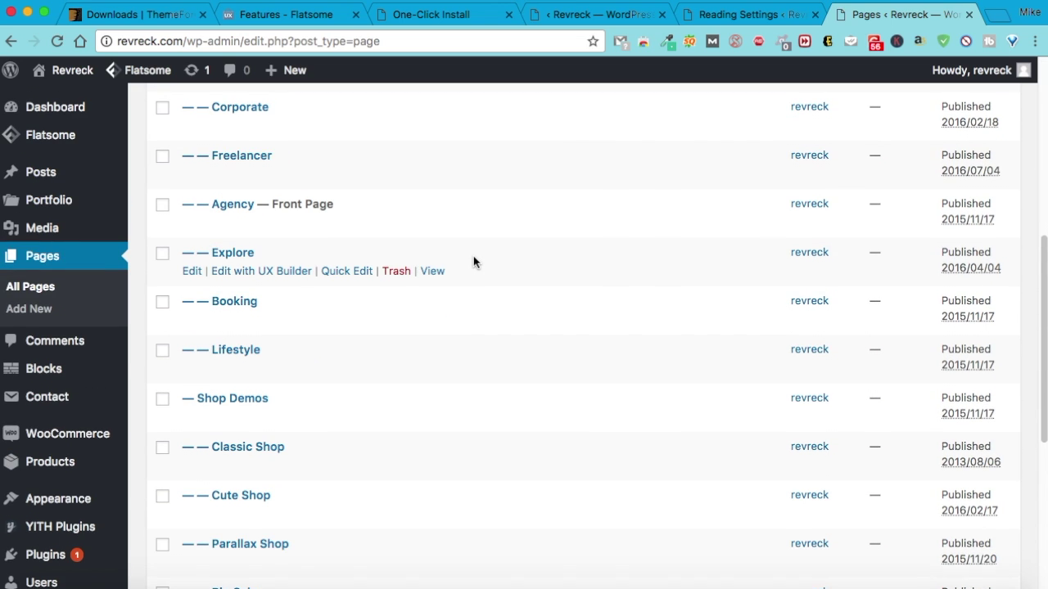
Open the Blog posts page for editing from the list of pages
{"action": "scroll", "coordinate": [274, 231], "scroll_direction": "up", "scroll_amount": 5}
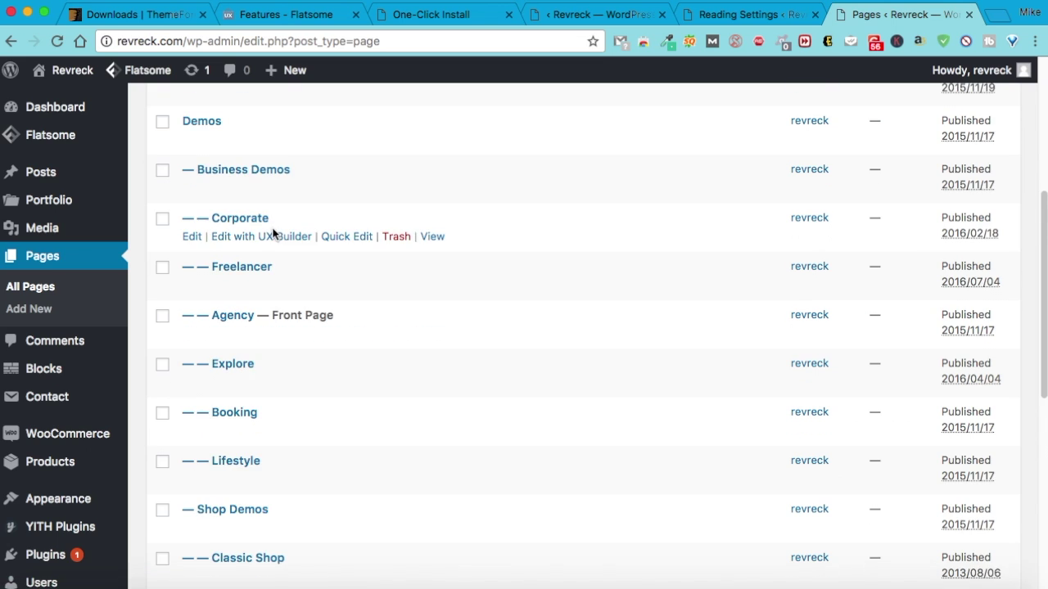
{"action": "scroll", "coordinate": [259, 215], "scroll_direction": "up", "scroll_amount": 3}
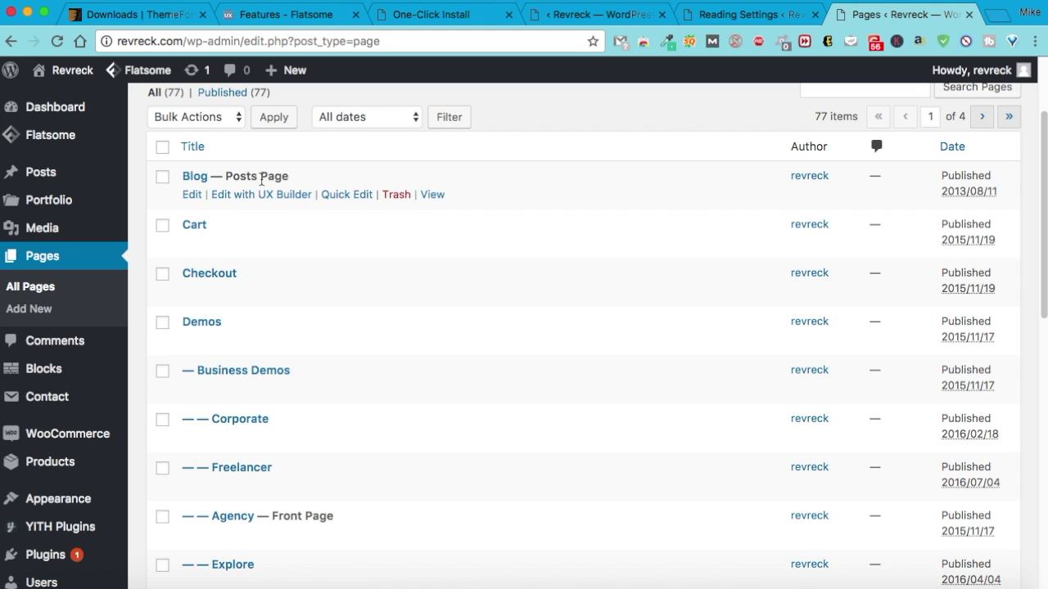
{"action": "left_click", "coordinate": [196, 177], "text": "super"}
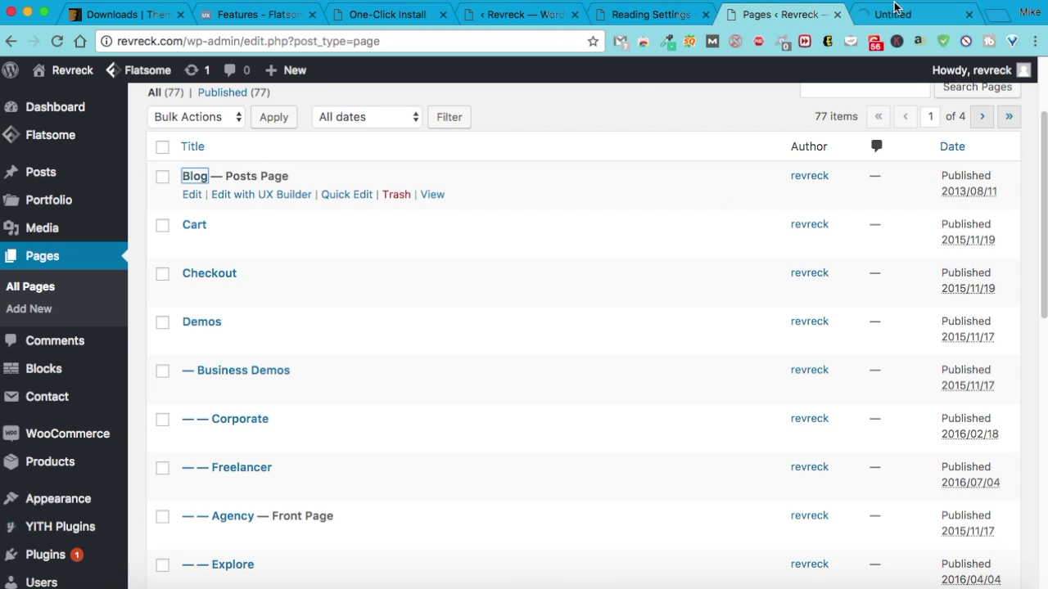
{"action": "left_click", "coordinate": [892, 14]}
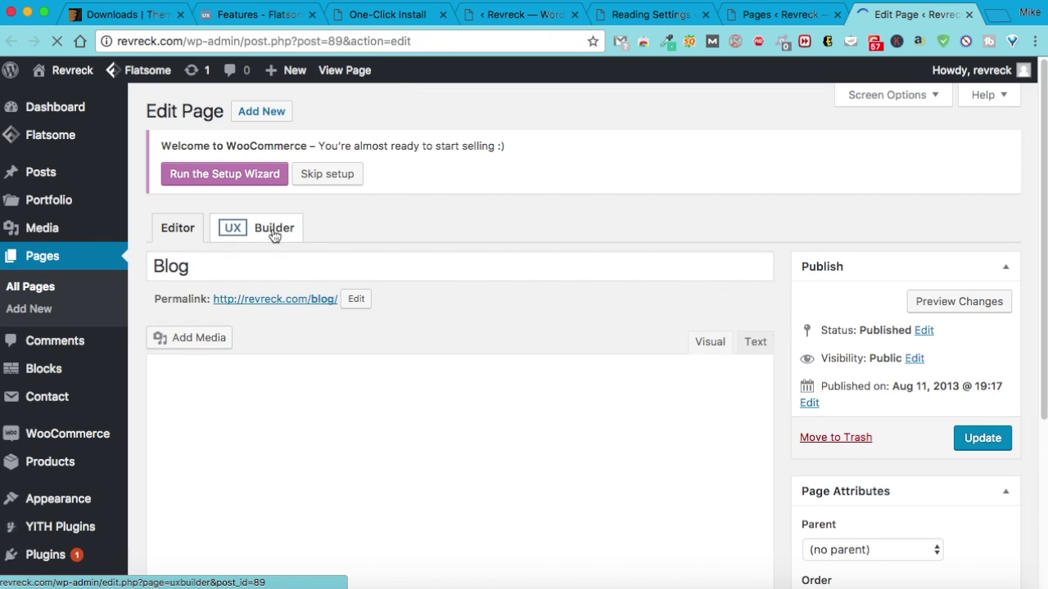
View the live Blog page, look over its header, posts and sidebar, and close it
{"action": "left_click", "coordinate": [288, 306]}
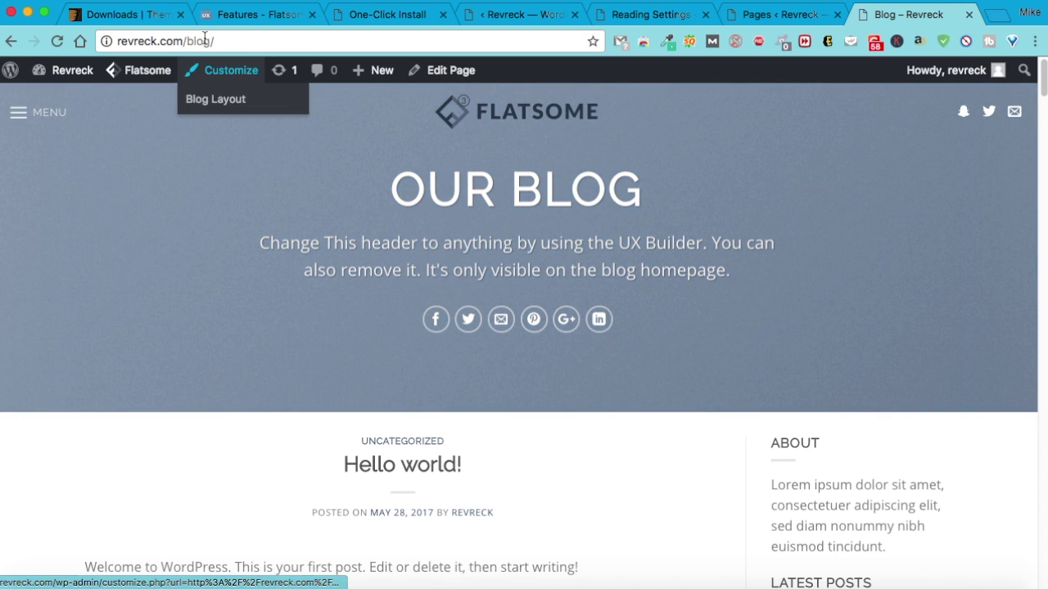
{"action": "left_click", "coordinate": [221, 45]}
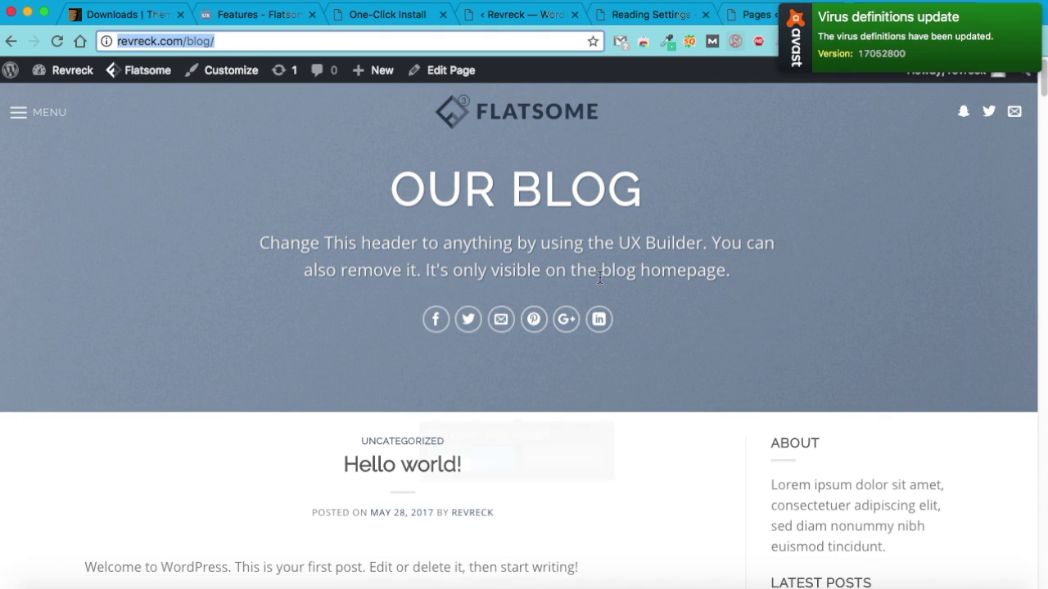
{"action": "scroll", "coordinate": [573, 279], "scroll_direction": "down", "scroll_amount": 5}
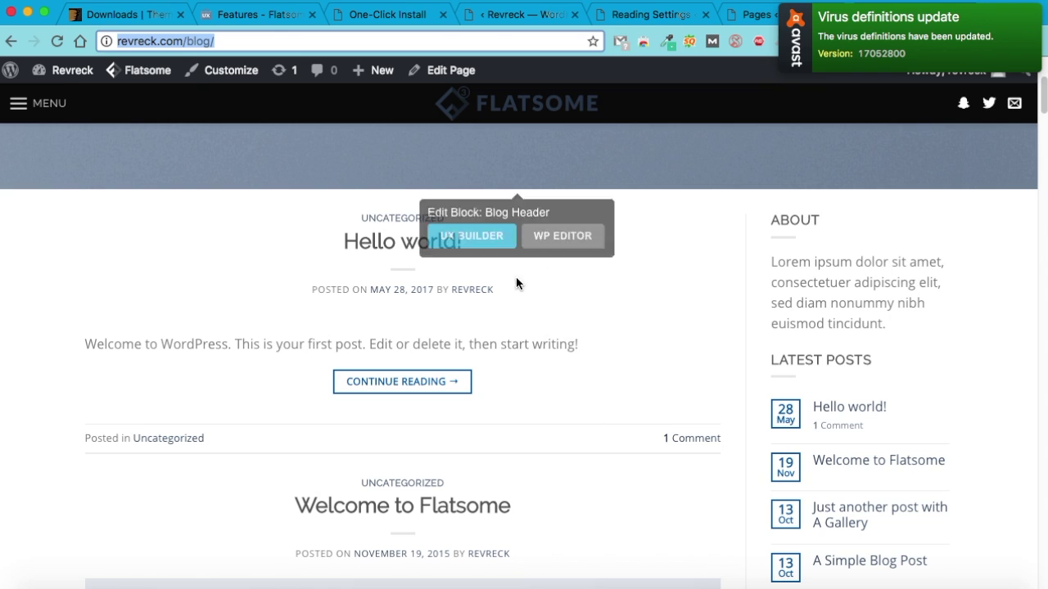
{"action": "scroll", "coordinate": [434, 283], "scroll_direction": "down", "scroll_amount": 15}
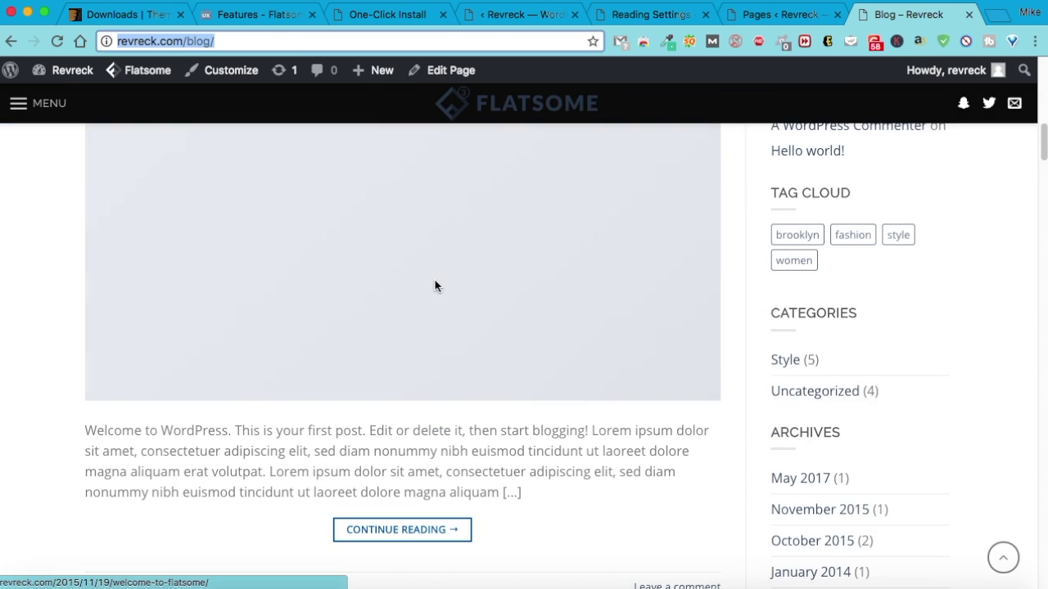
{"action": "middle_click", "coordinate": [883, 16]}
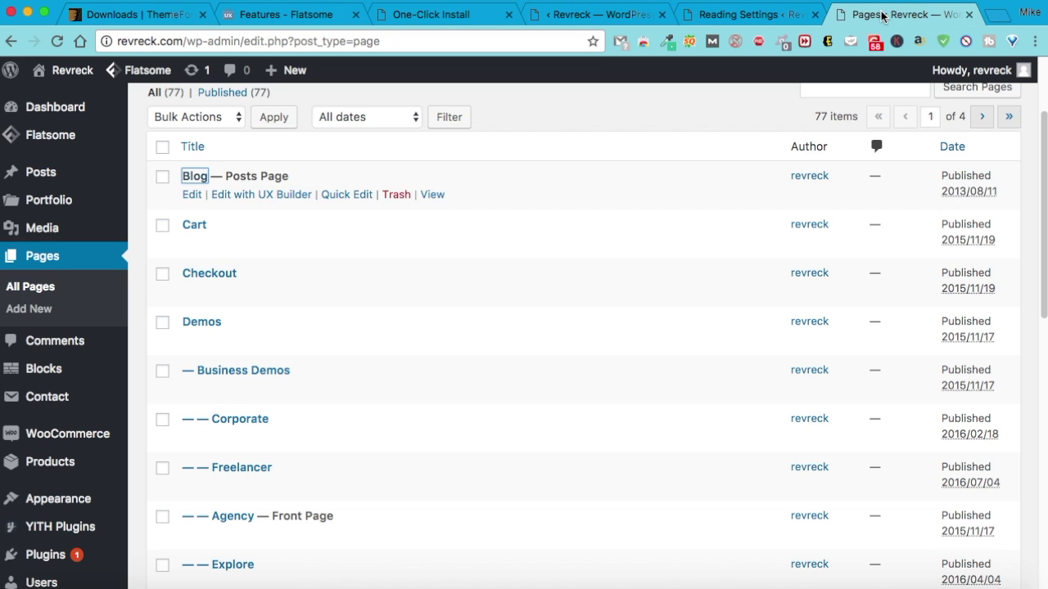
Rename the Agency front page as "Revreck.com" and update the page
{"action": "scroll", "coordinate": [281, 295], "scroll_direction": "down", "scroll_amount": 4}
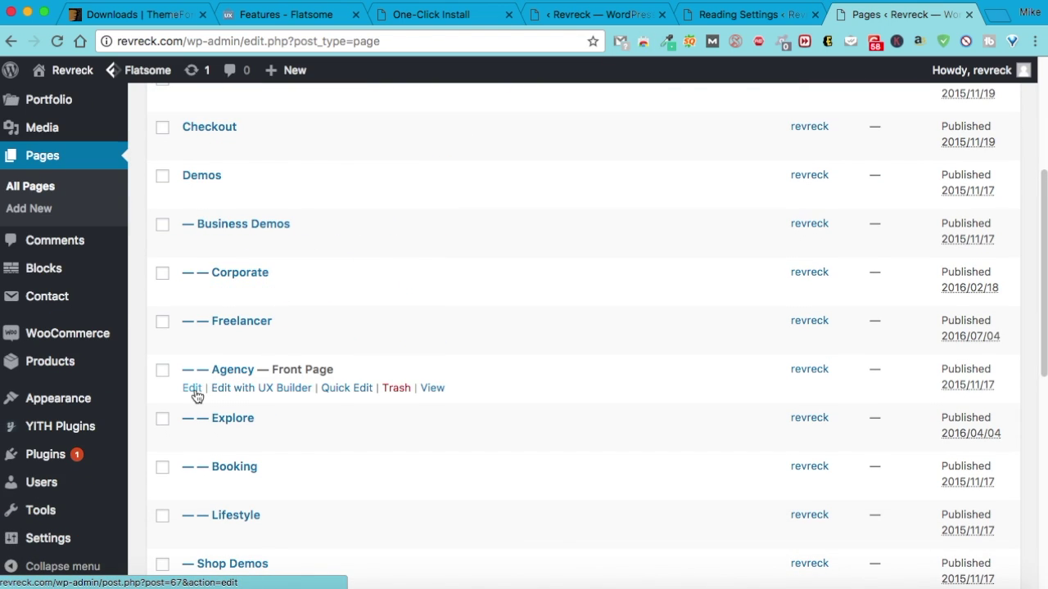
{"action": "left_click", "coordinate": [192, 388]}
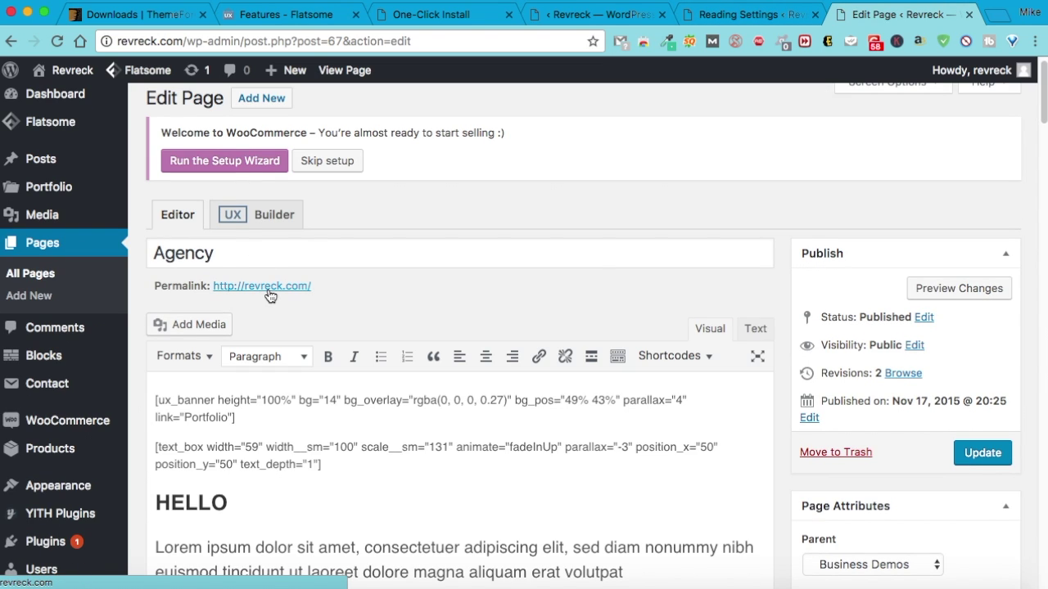
{"action": "double_click", "coordinate": [214, 254]}
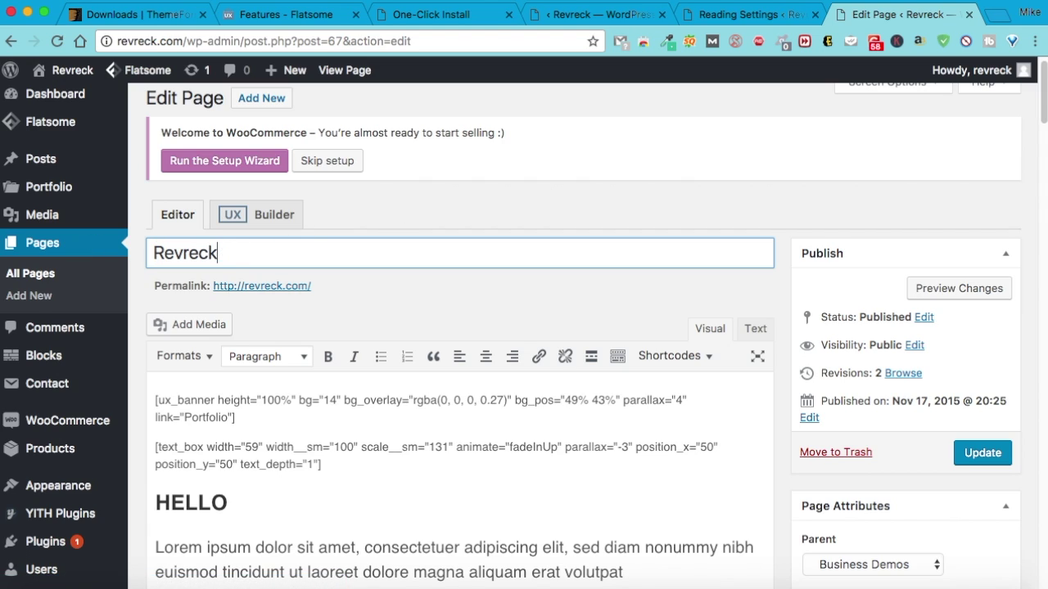
{"action": "left_click", "coordinate": [983, 456]}
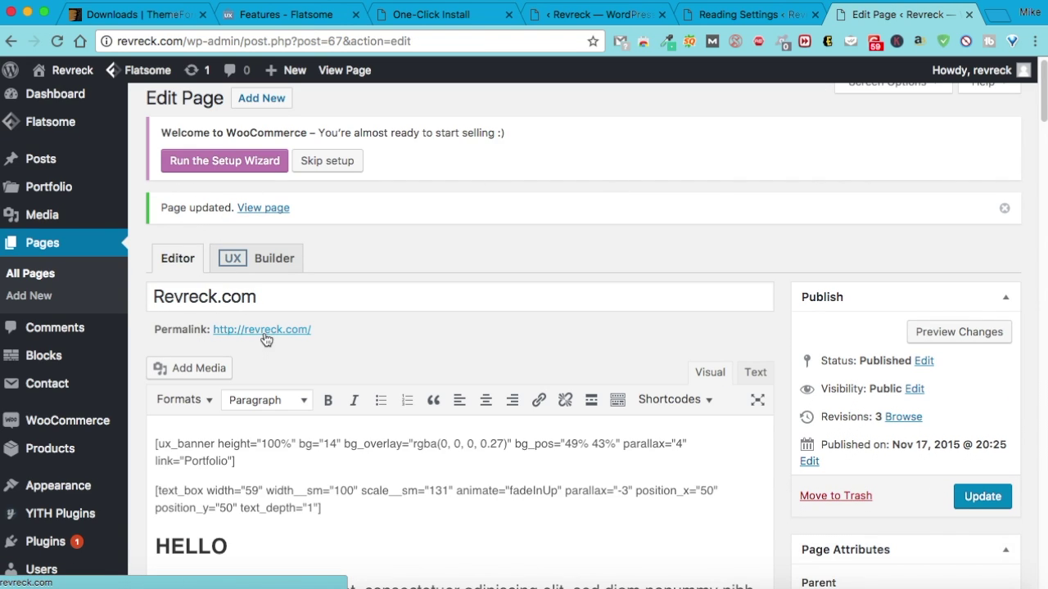
View the live front page, close it, and check the front page assignment in the Reading settings
{"action": "left_click", "coordinate": [265, 335], "text": "super"}
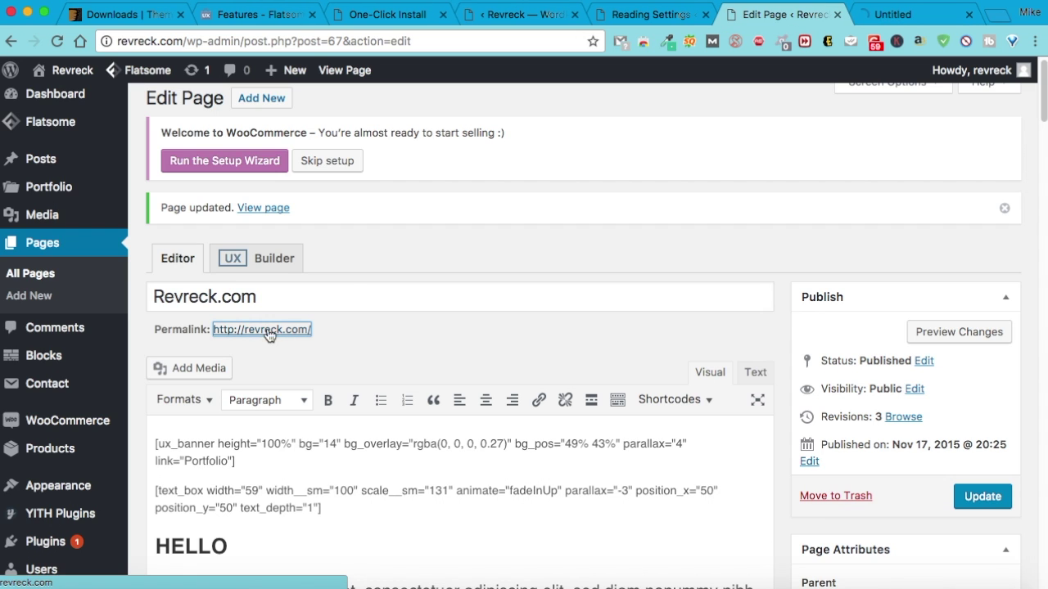
{"action": "left_click", "coordinate": [911, 15]}
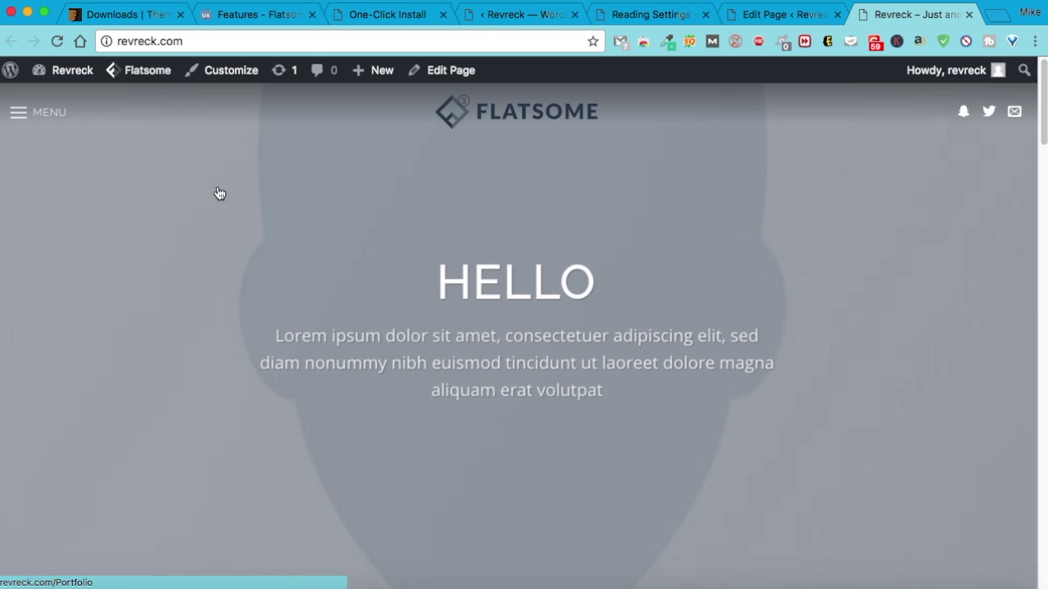
{"action": "key", "text": "super+w"}
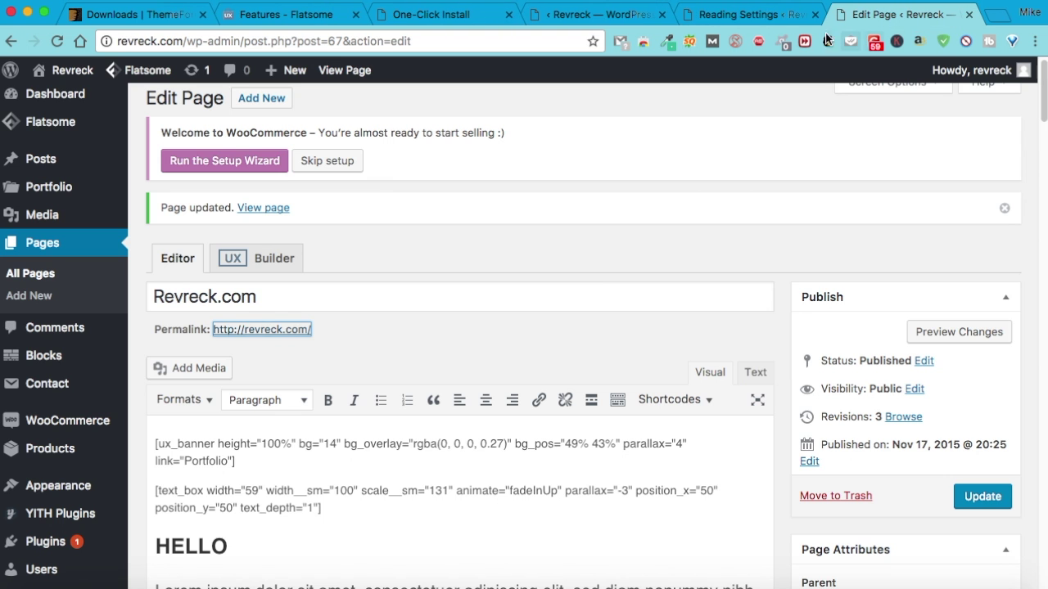
{"action": "left_click", "coordinate": [746, 14]}
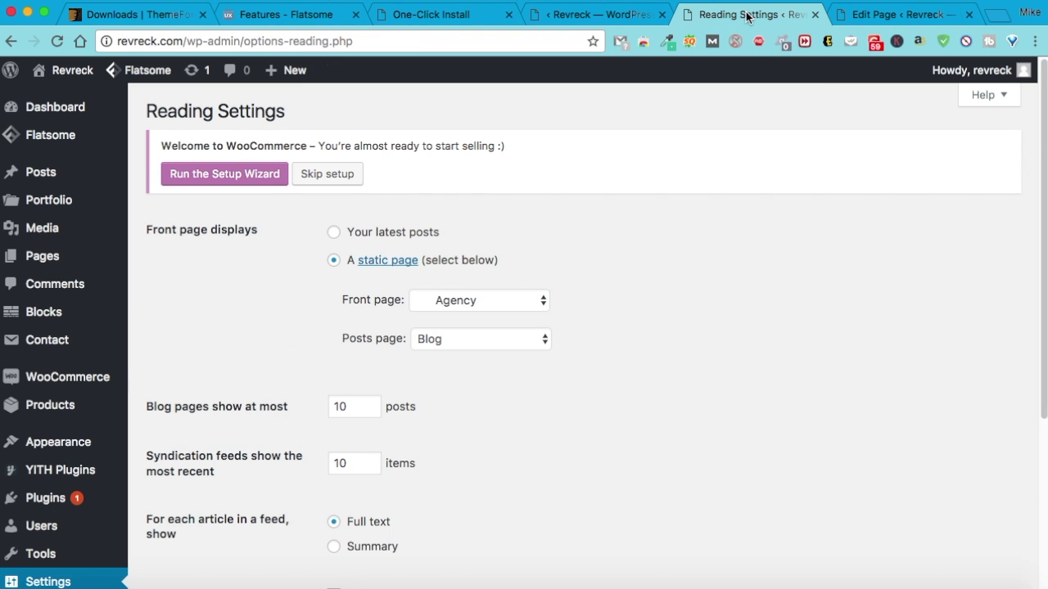
{"action": "left_click", "coordinate": [893, 18]}
Open the Explore demo page for editing from the list of all pages, and open its live version
{"action": "left_click", "coordinate": [31, 293]}
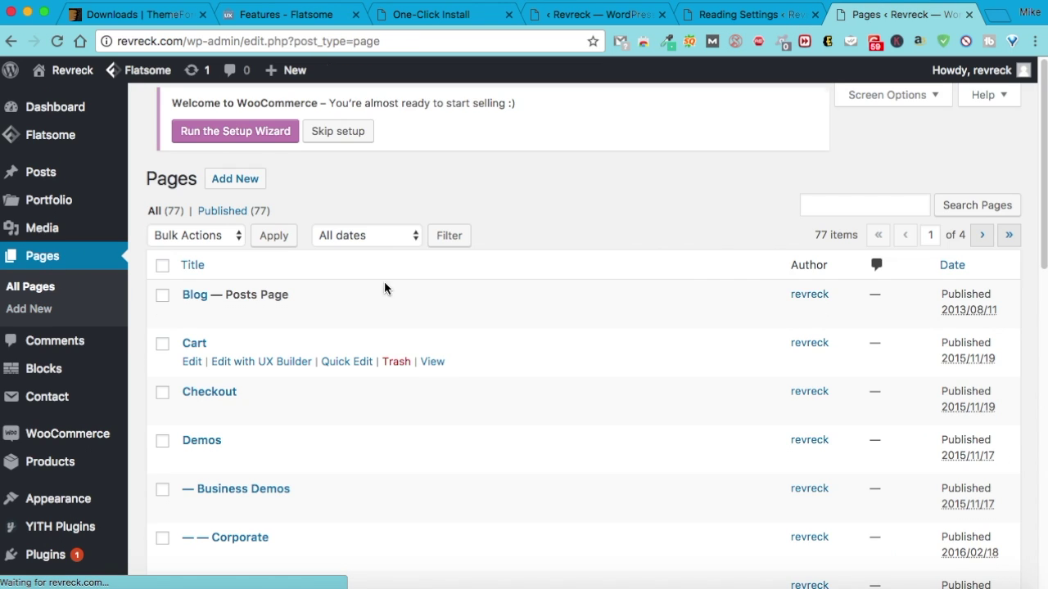
{"action": "scroll", "coordinate": [323, 271], "scroll_direction": "down", "scroll_amount": 6}
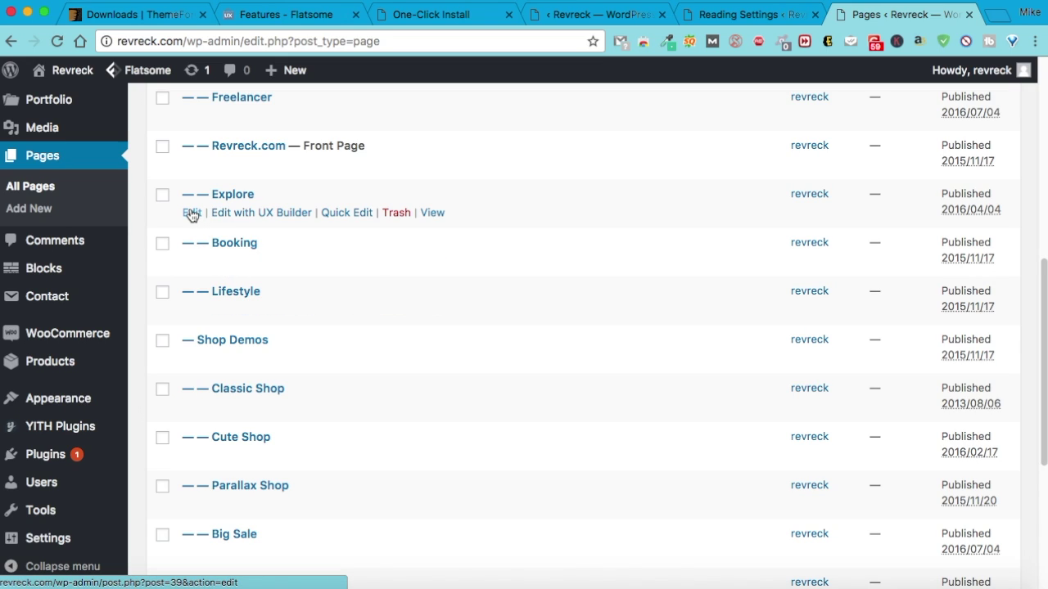
{"action": "left_click", "coordinate": [191, 213]}
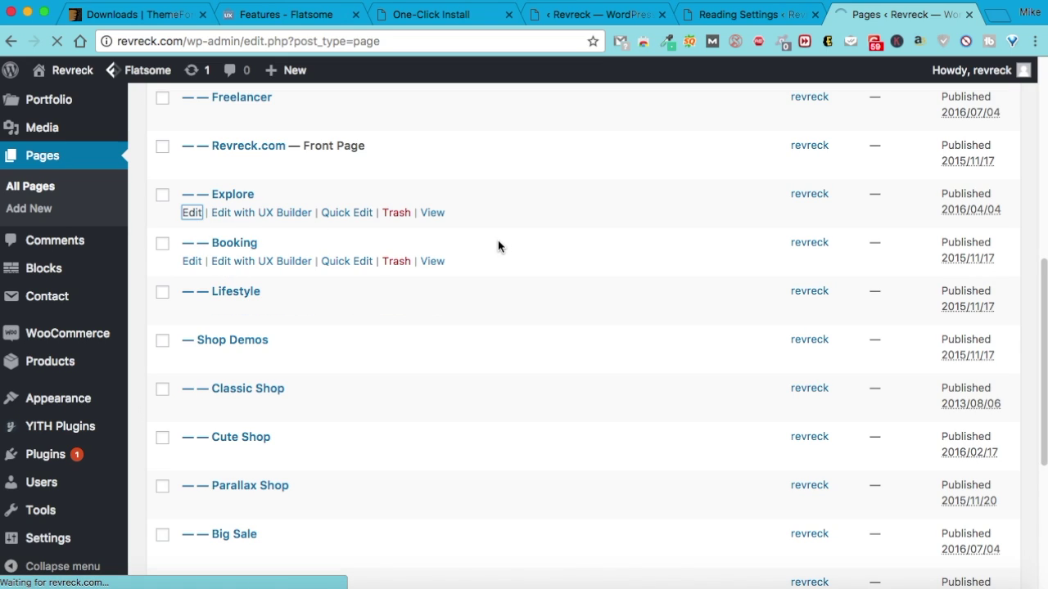
{"action": "scroll", "coordinate": [399, 249], "scroll_direction": "down", "scroll_amount": 1}
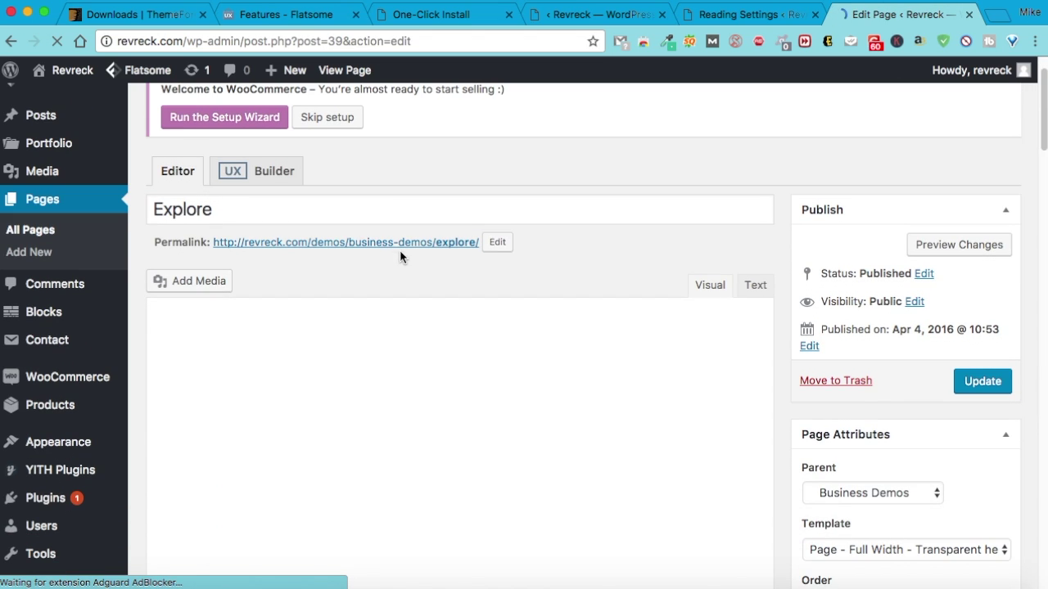
{"action": "left_click", "coordinate": [401, 245], "text": "super"}
{"action": "left_click", "coordinate": [913, 16]}
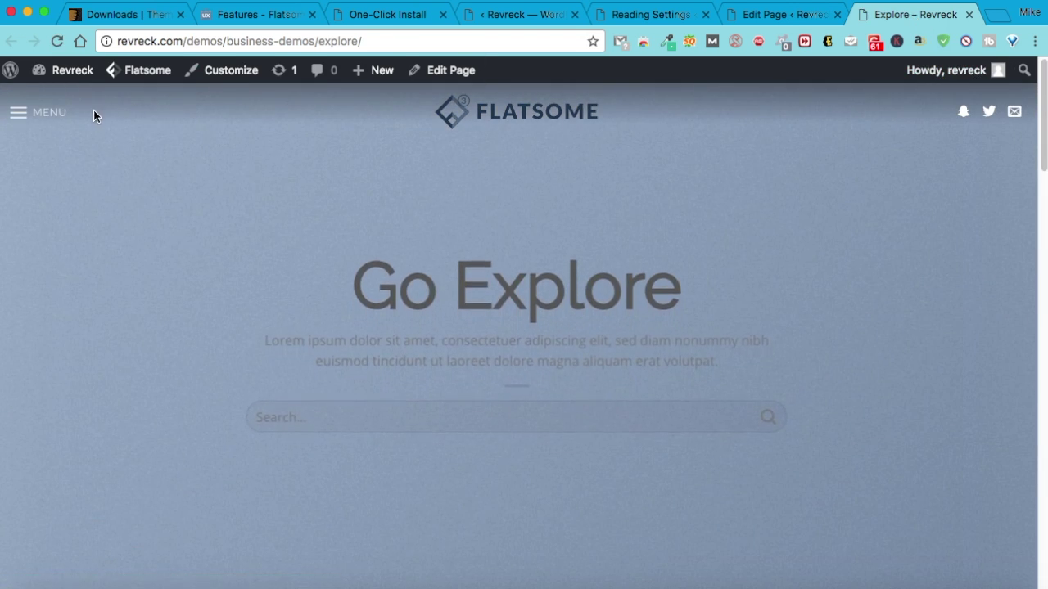
Look through the live Explore page, from the Go Explore banner down to the blog and Instagram sections
{"action": "scroll", "coordinate": [68, 145], "scroll_direction": "down", "scroll_amount": 5}
{"action": "scroll", "coordinate": [68, 145], "scroll_direction": "down", "scroll_amount": 15}
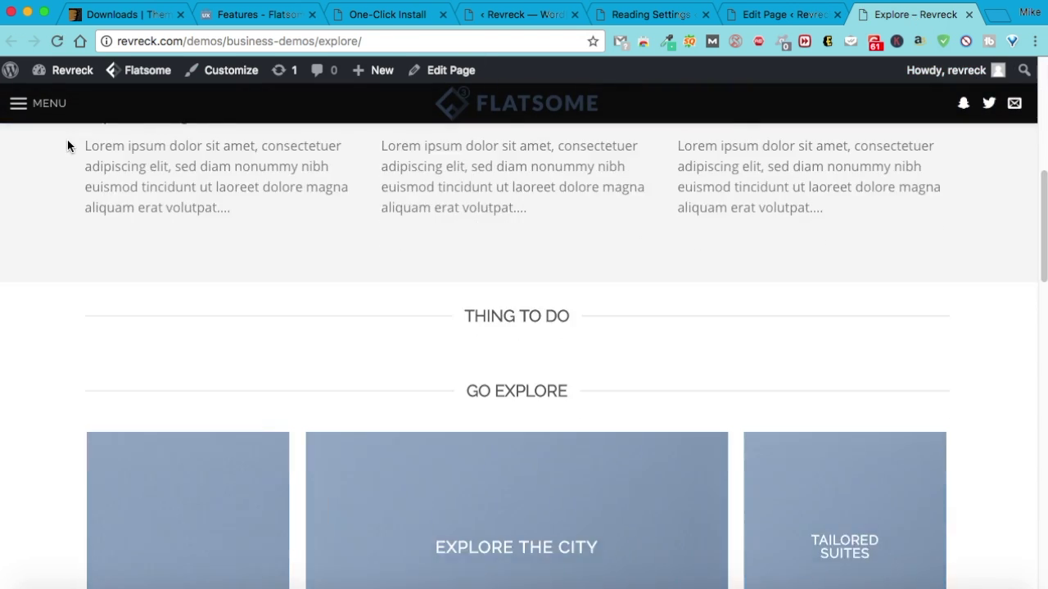
{"action": "scroll", "coordinate": [68, 145], "scroll_direction": "down", "scroll_amount": 3}
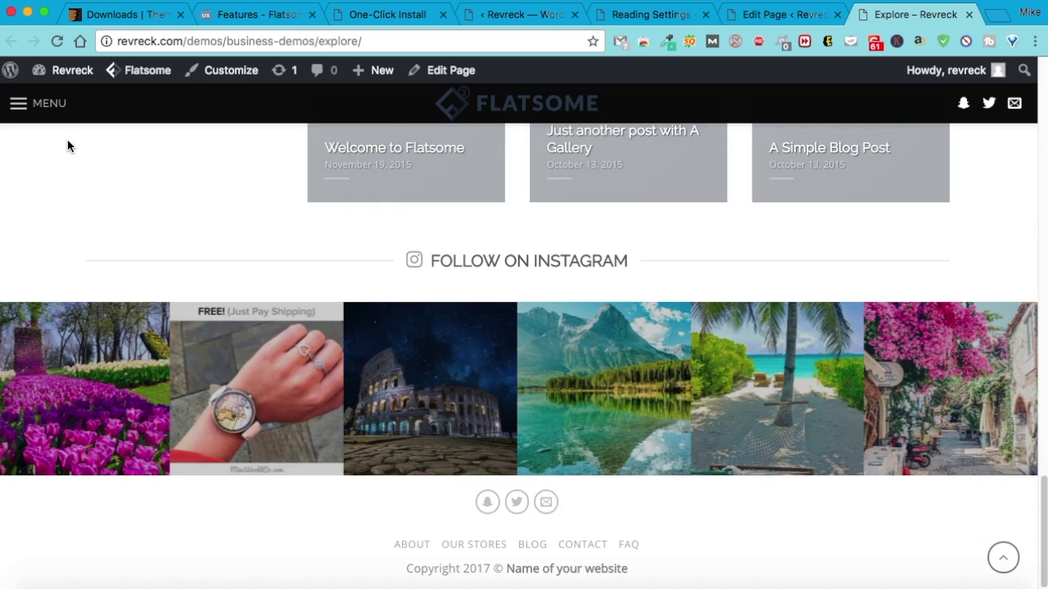
{"action": "scroll", "coordinate": [68, 145], "scroll_direction": "up", "scroll_amount": 20}
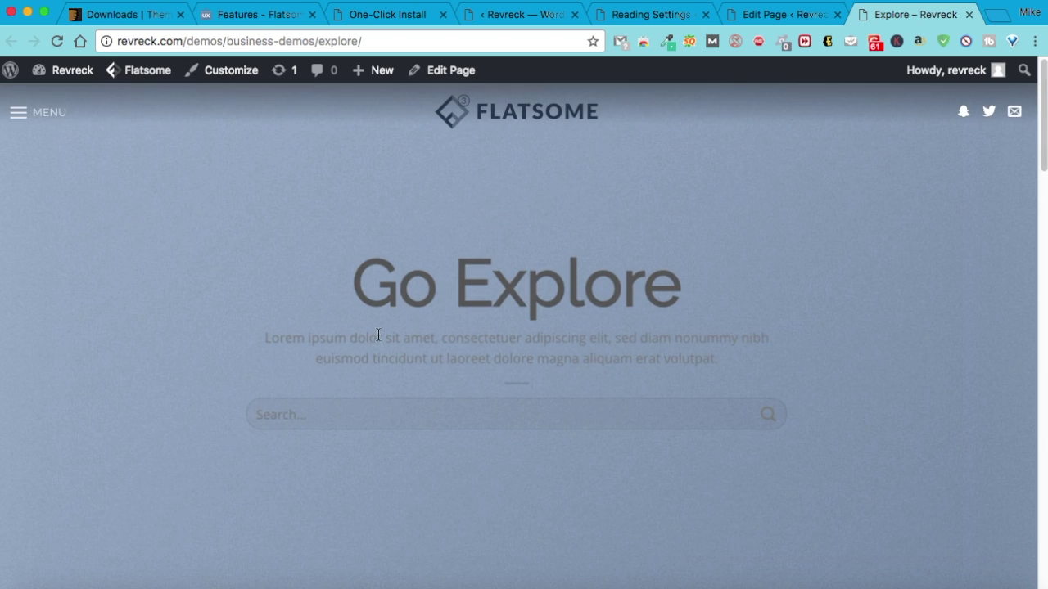
{"action": "scroll", "coordinate": [375, 278], "scroll_direction": "down", "scroll_amount": 3}
{"action": "scroll", "coordinate": [375, 278], "scroll_direction": "up", "scroll_amount": 3}
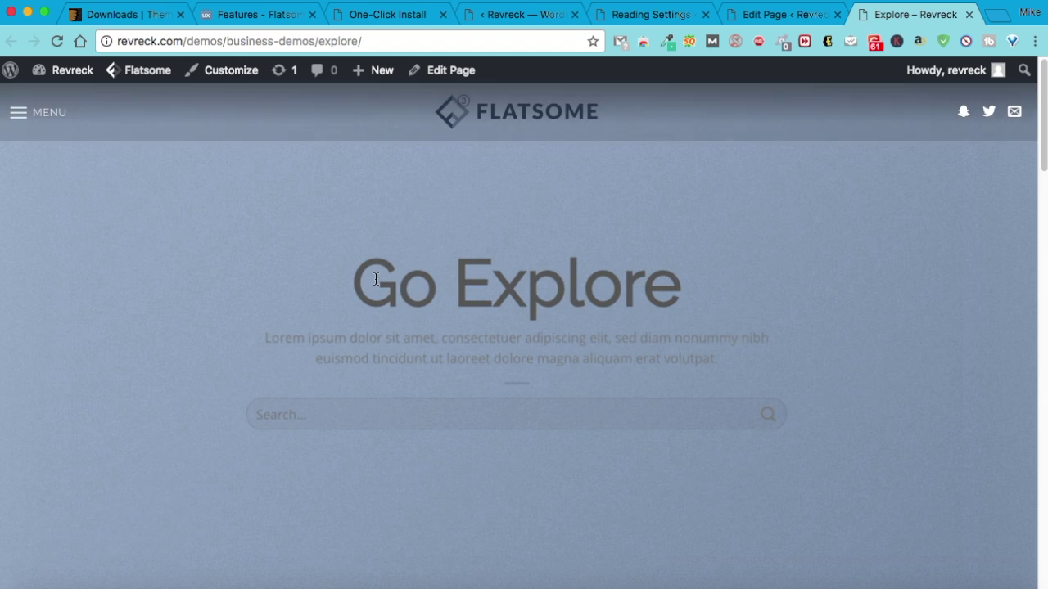
{"action": "scroll", "coordinate": [376, 279], "scroll_direction": "down", "scroll_amount": 4}
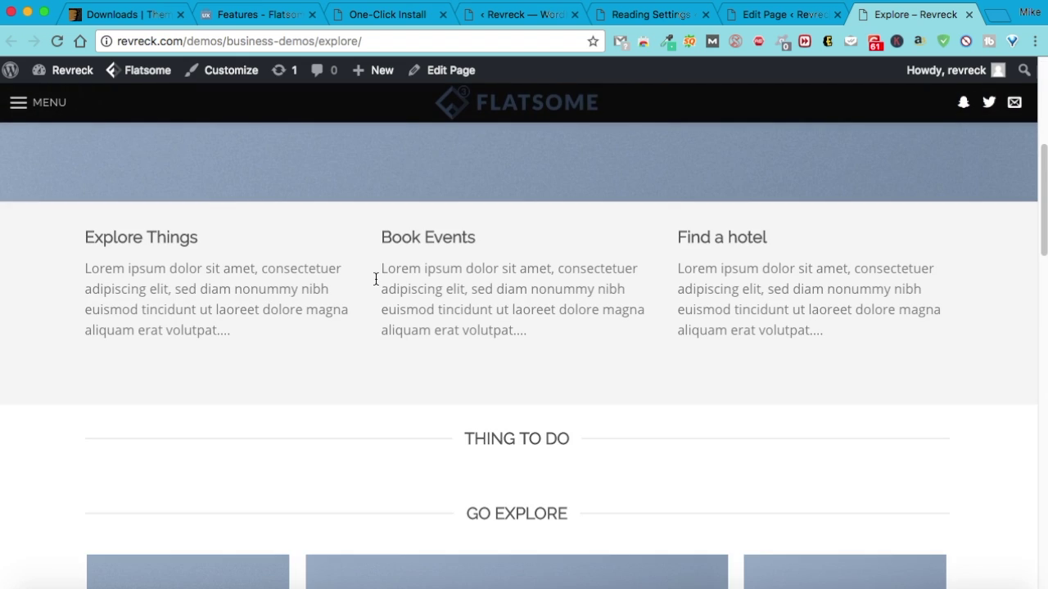
{"action": "scroll", "coordinate": [375, 279], "scroll_direction": "down", "scroll_amount": 6}
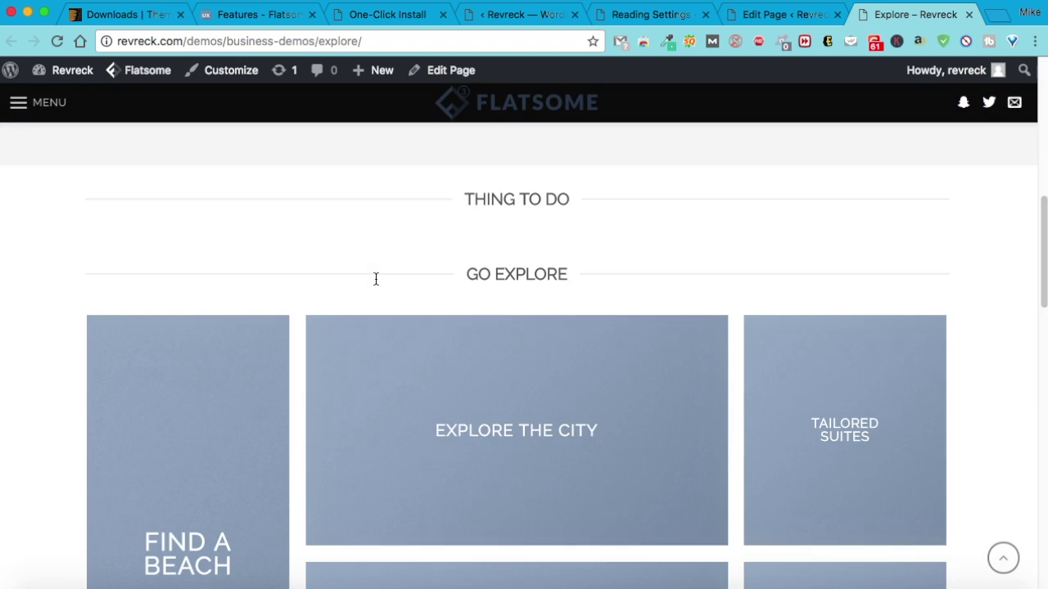
{"action": "scroll", "coordinate": [375, 279], "scroll_direction": "down", "scroll_amount": 10}
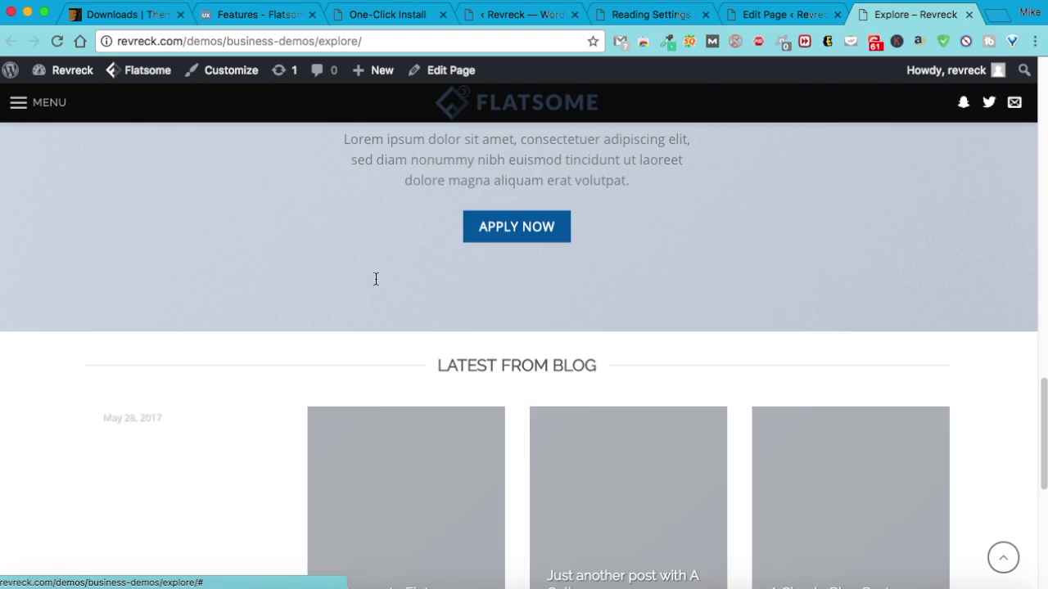
{"action": "scroll", "coordinate": [509, 314], "scroll_direction": "up", "scroll_amount": 20}
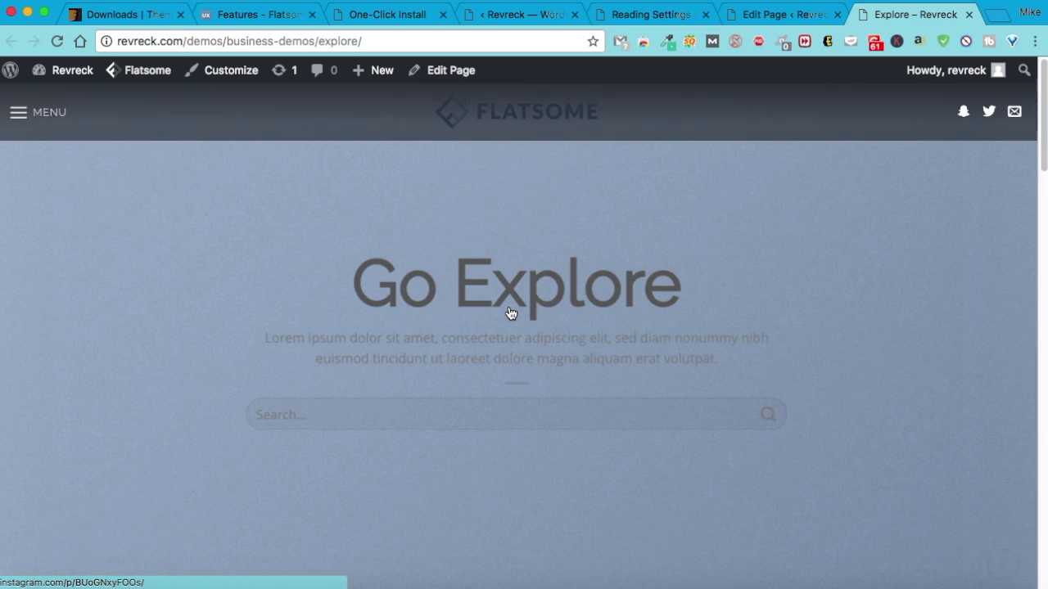
Select Explore as the static front page in the Reading settings
{"action": "left_click", "coordinate": [768, 20]}
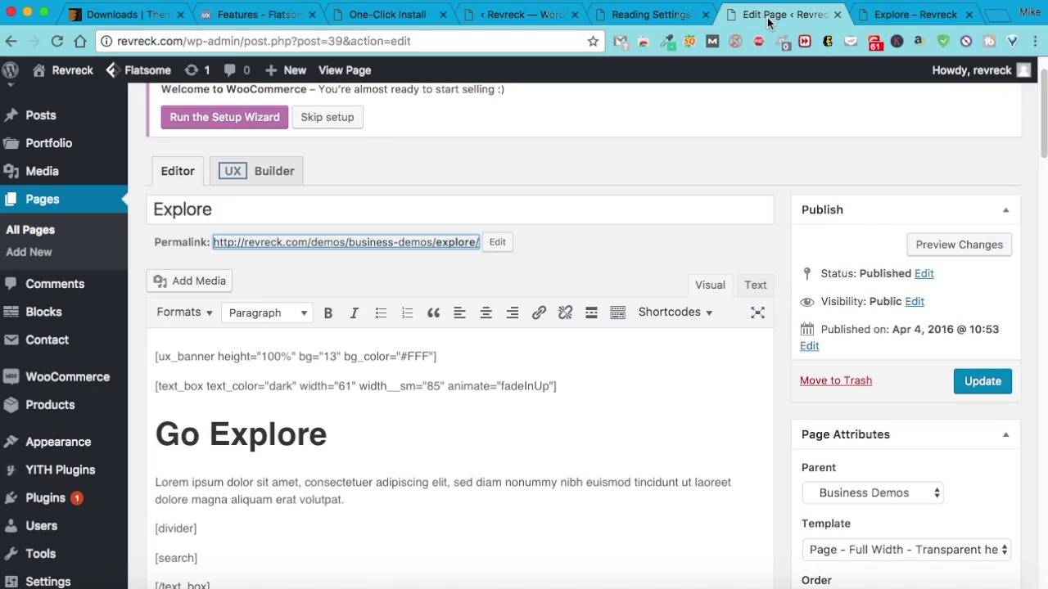
{"action": "left_click", "coordinate": [636, 17]}
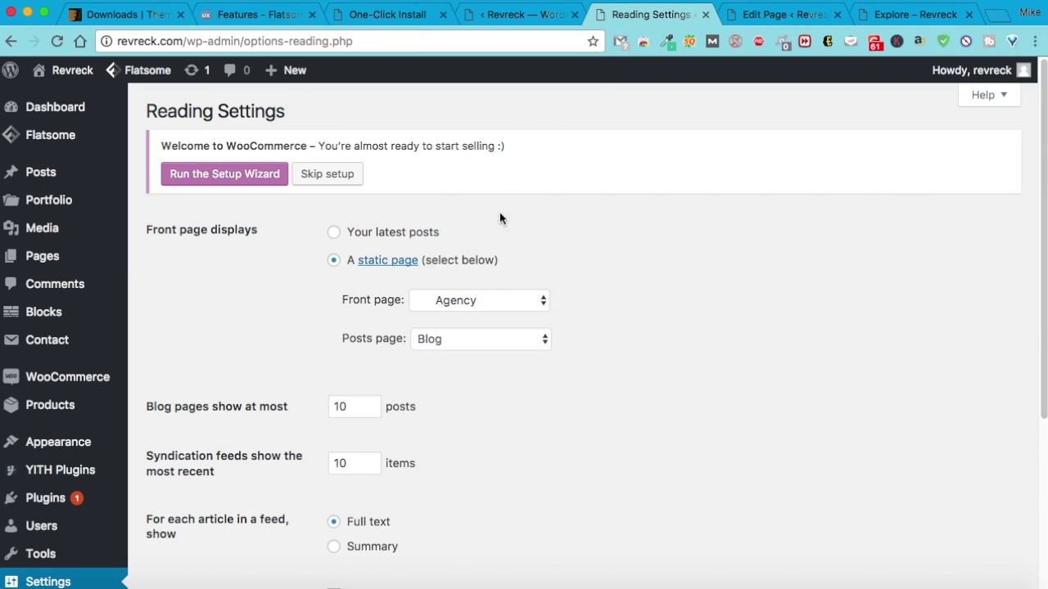
{"action": "left_click", "coordinate": [492, 301]}
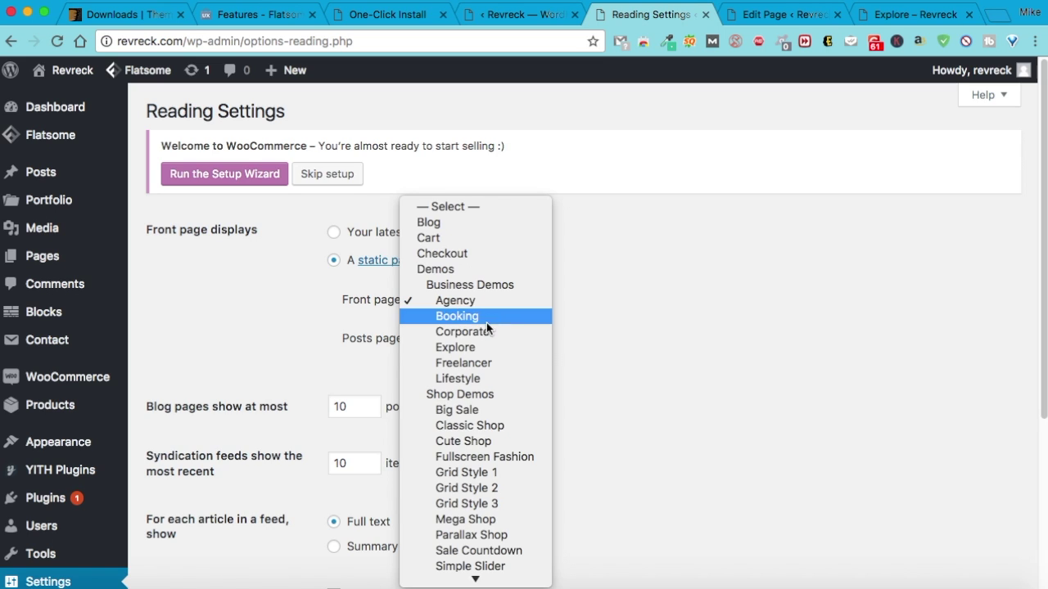
{"action": "left_click", "coordinate": [478, 348]}
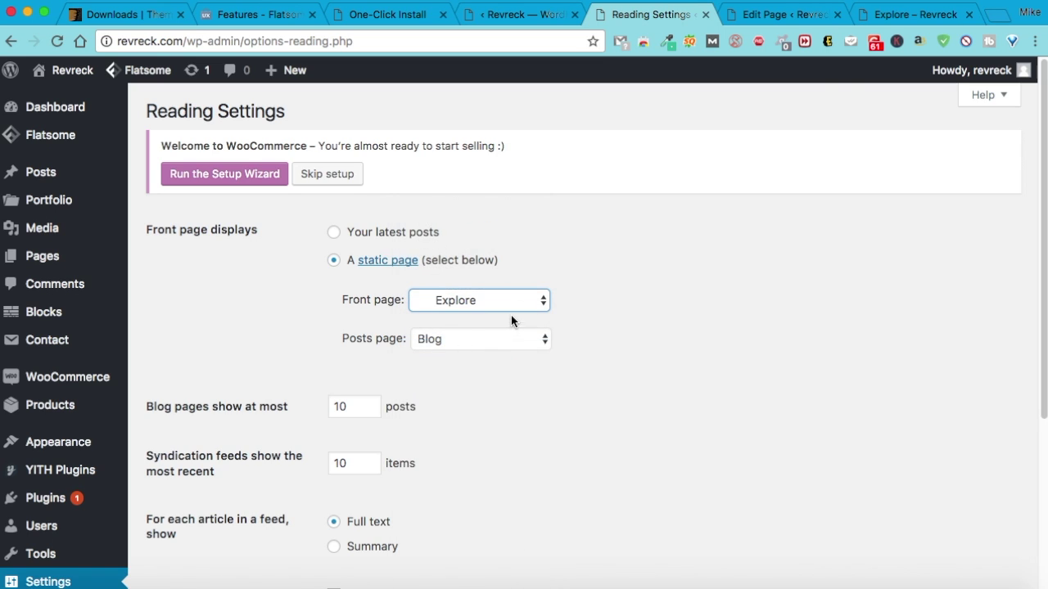
Open the live Explore page for editing in UX Builder
{"action": "left_click", "coordinate": [884, 14]}
{"action": "mouse_move", "coordinate": [461, 73]}
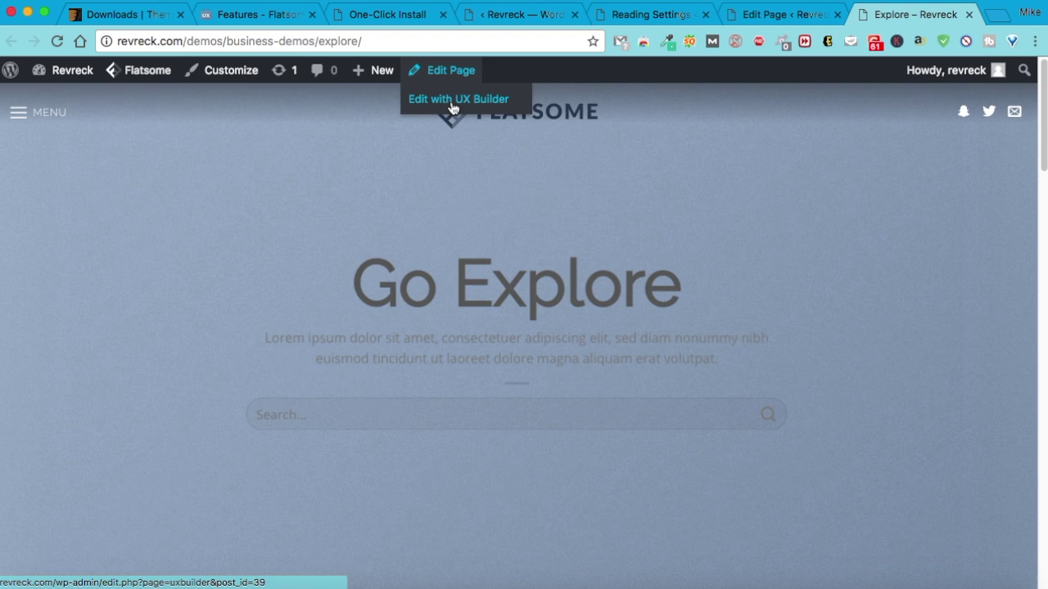
{"action": "left_click", "coordinate": [452, 100]}
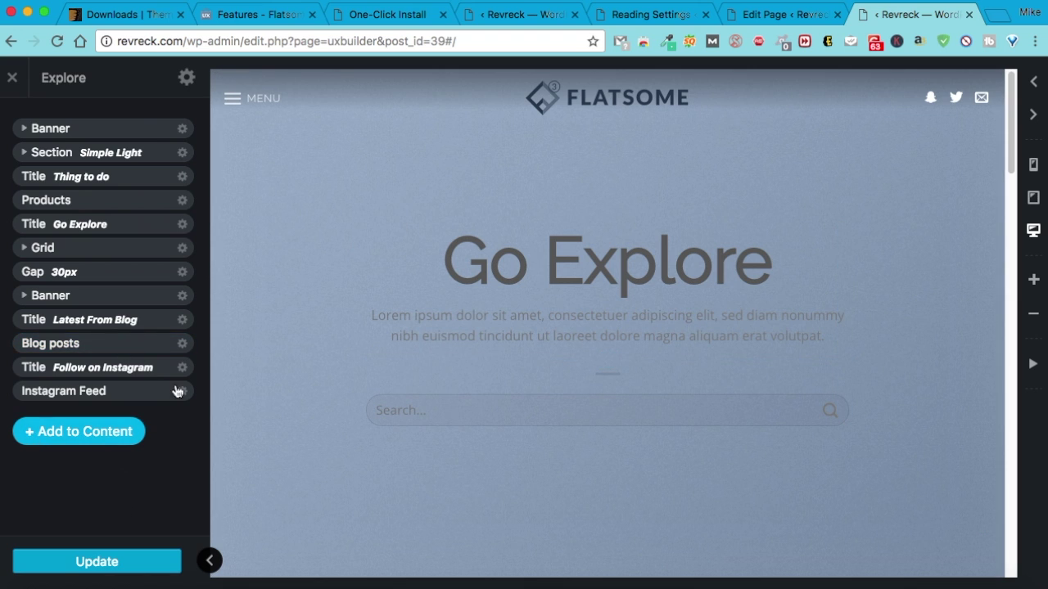
Open the options of the "List Your Company" banner and set its background effect to Sliding Glass
{"action": "scroll", "coordinate": [487, 307], "scroll_direction": "down", "scroll_amount": 15}
{"action": "scroll", "coordinate": [487, 311], "scroll_direction": "up", "scroll_amount": 5}
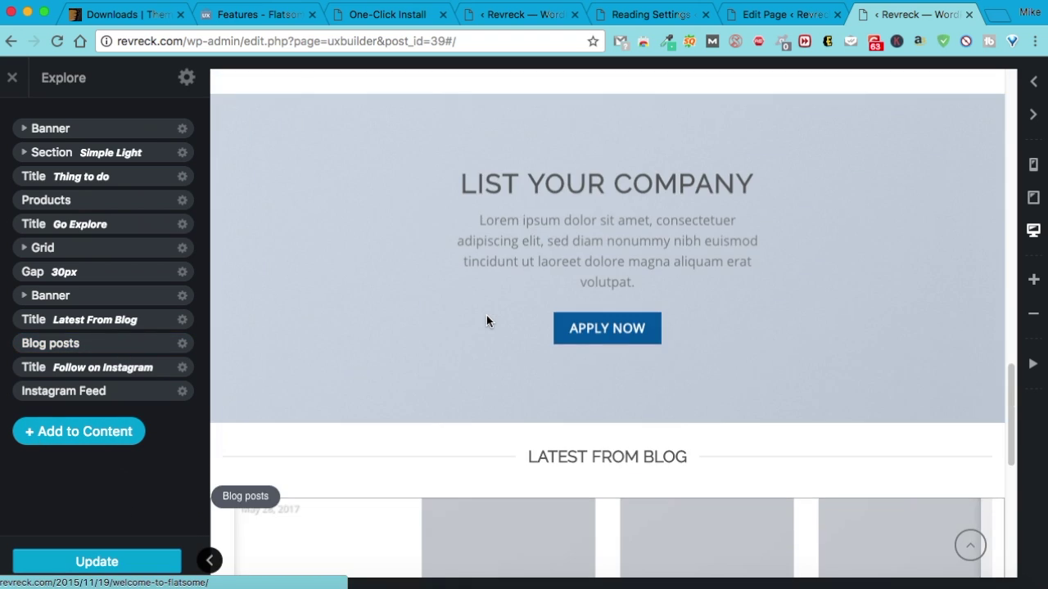
{"action": "left_click", "coordinate": [356, 221]}
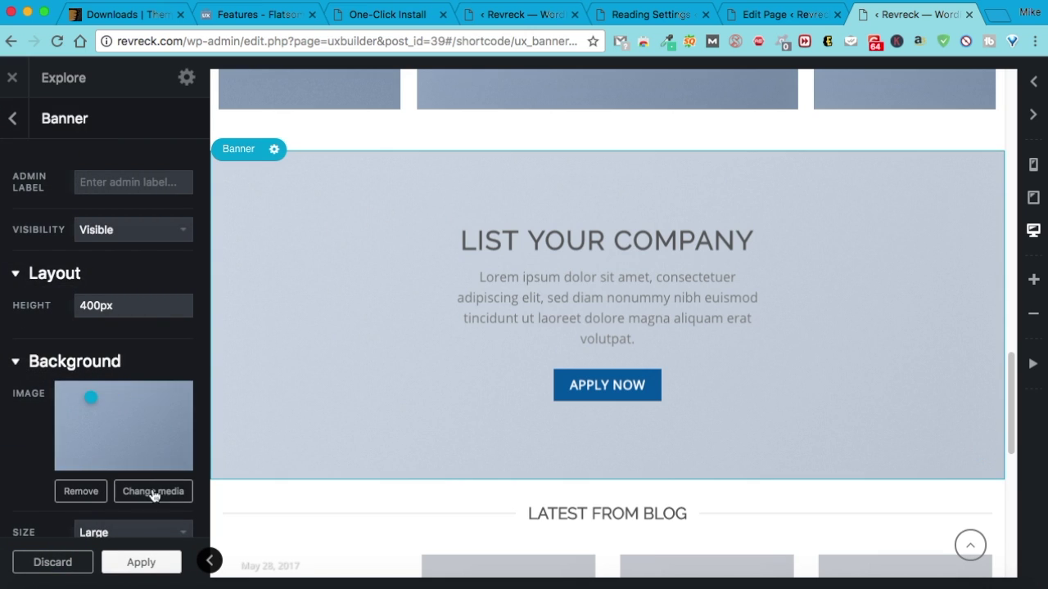
{"action": "scroll", "coordinate": [107, 368], "scroll_direction": "down", "scroll_amount": 3}
{"action": "scroll", "coordinate": [107, 370], "scroll_direction": "down", "scroll_amount": 5}
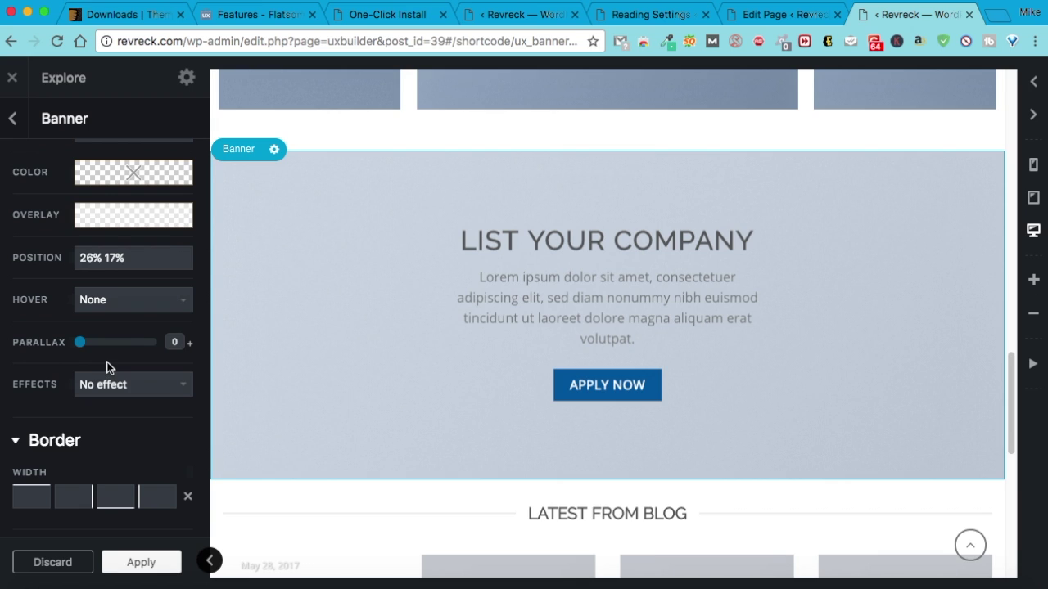
{"action": "left_click", "coordinate": [163, 390]}
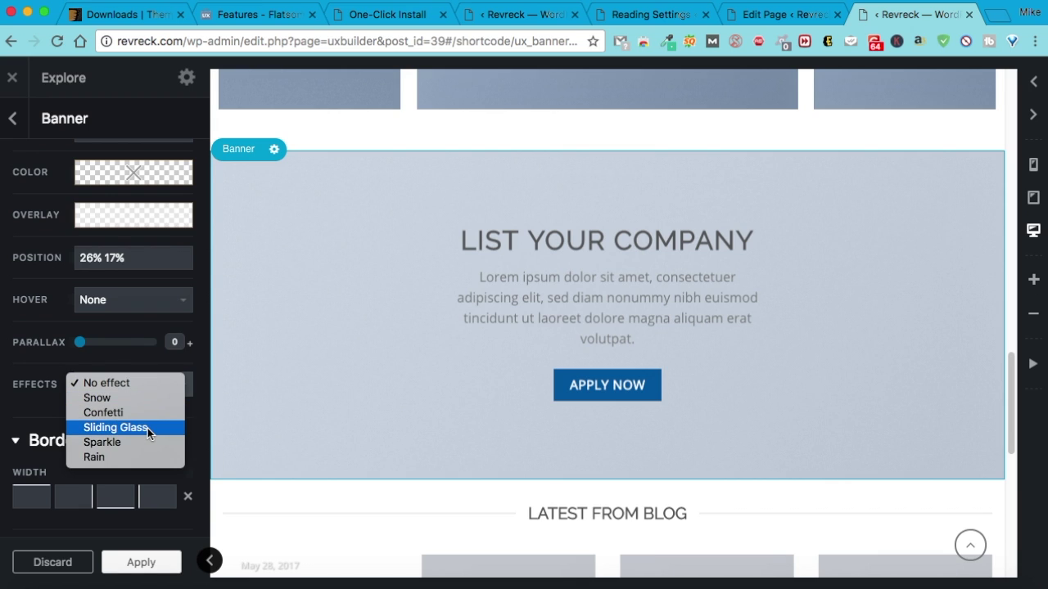
{"action": "left_click", "coordinate": [147, 428]}
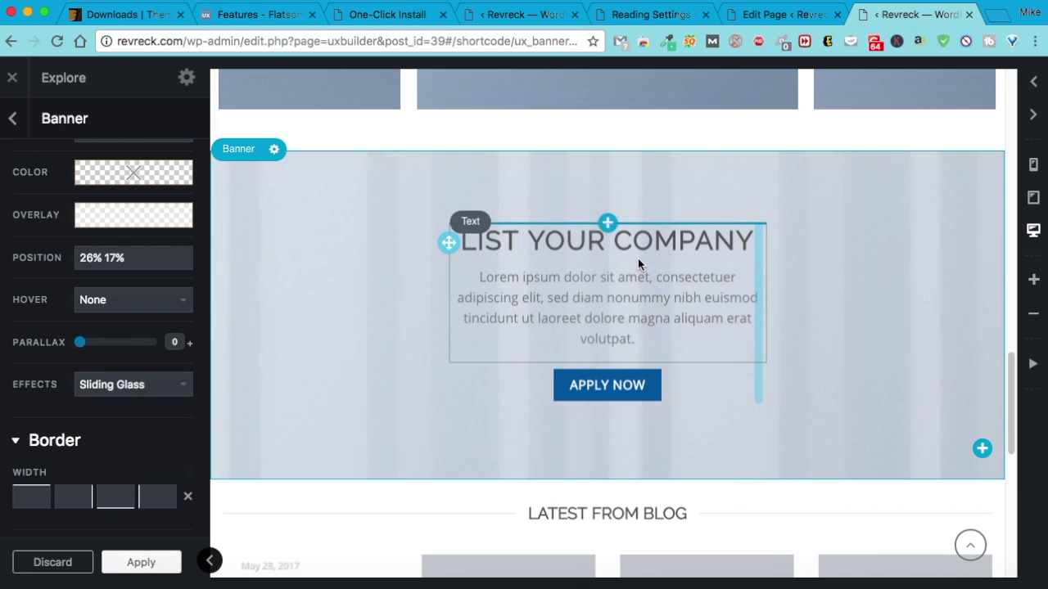
Change the "List Your Company" banner's effect to Sparkle, apply it, and update the Explore page
{"action": "left_click", "coordinate": [157, 386]}
{"action": "left_click", "coordinate": [149, 397]}
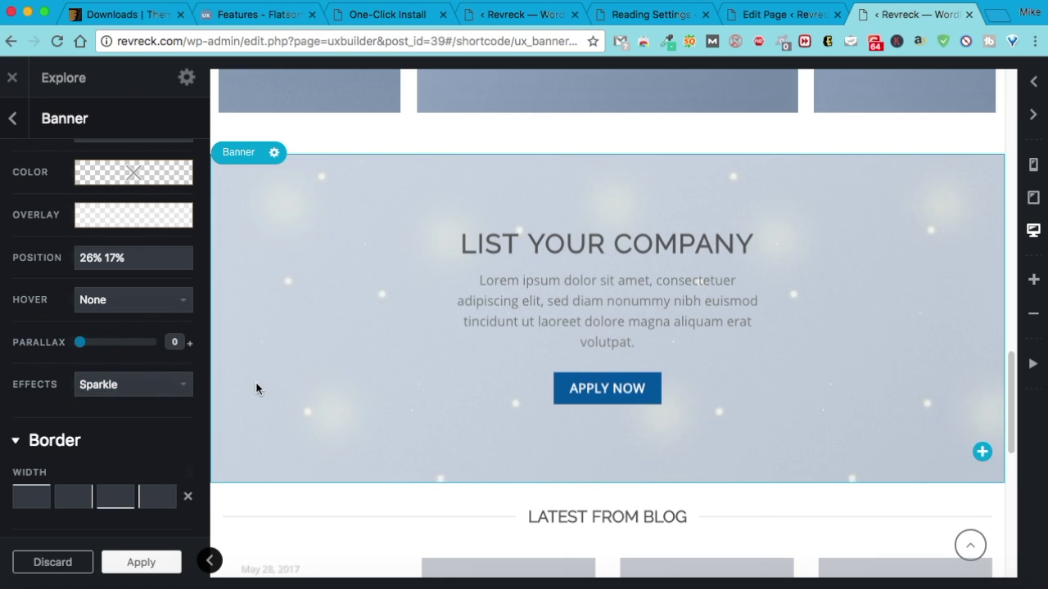
{"action": "scroll", "coordinate": [255, 385], "scroll_direction": "up", "scroll_amount": 5}
{"action": "left_click", "coordinate": [127, 572]}
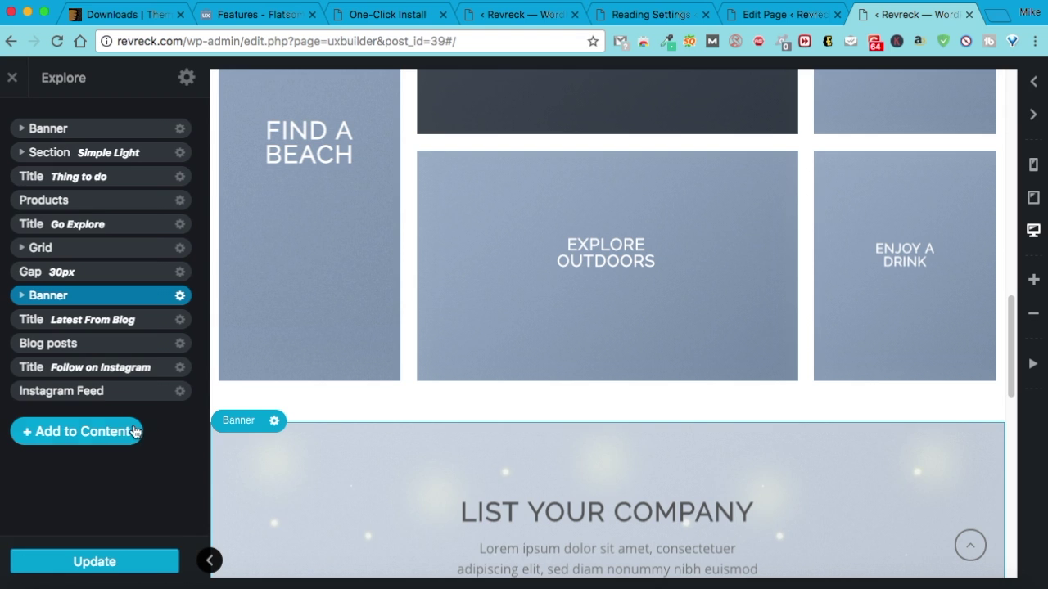
{"action": "left_click", "coordinate": [117, 563]}
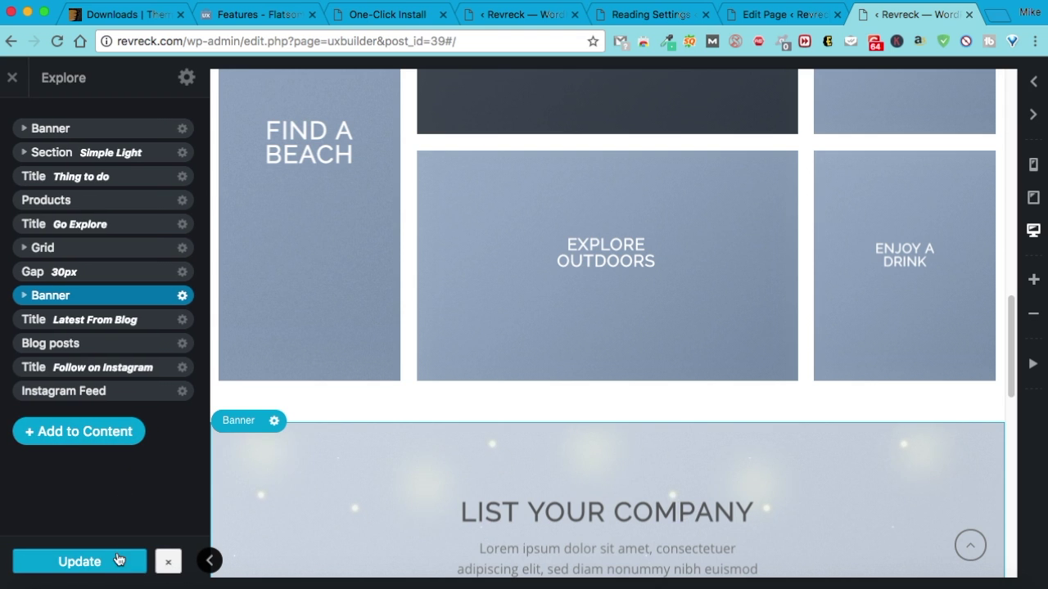
{"action": "scroll", "coordinate": [296, 260], "scroll_direction": "up", "scroll_amount": 15}
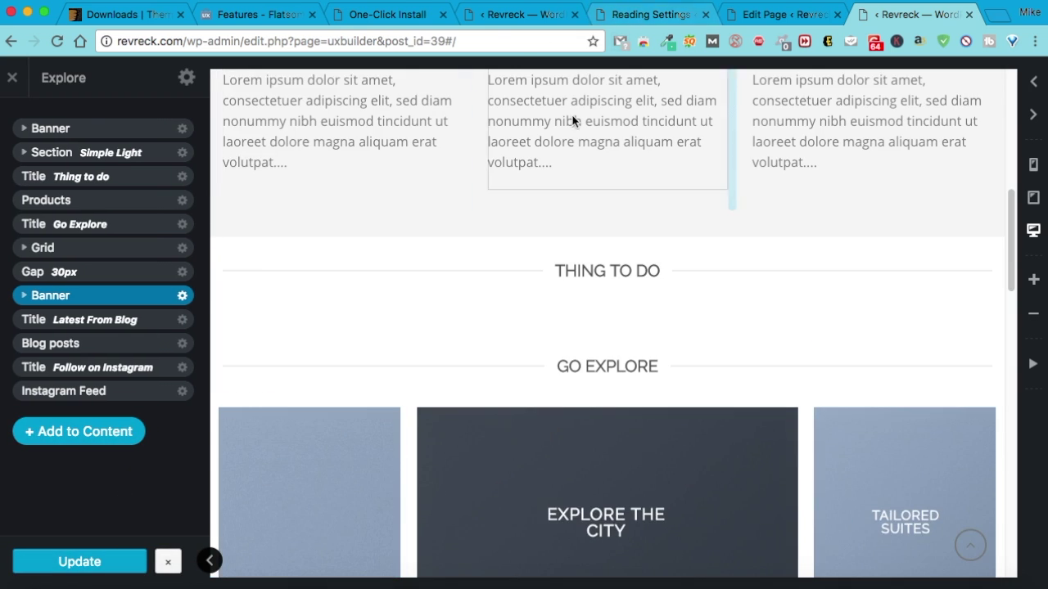
{"action": "scroll", "coordinate": [545, 284], "scroll_direction": "down", "scroll_amount": 3}
{"action": "scroll", "coordinate": [545, 284], "scroll_direction": "up", "scroll_amount": 3}
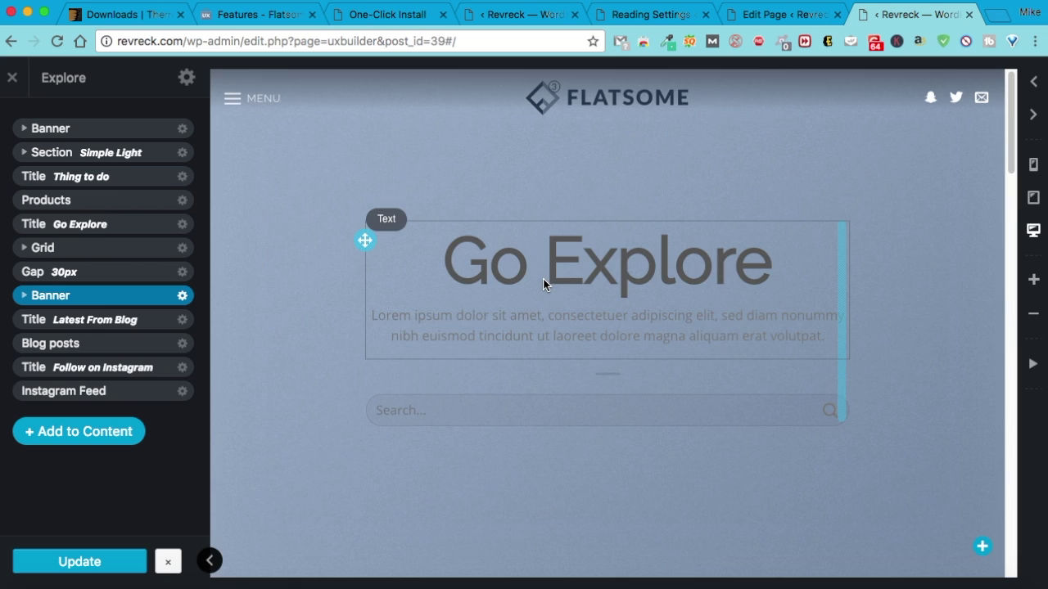